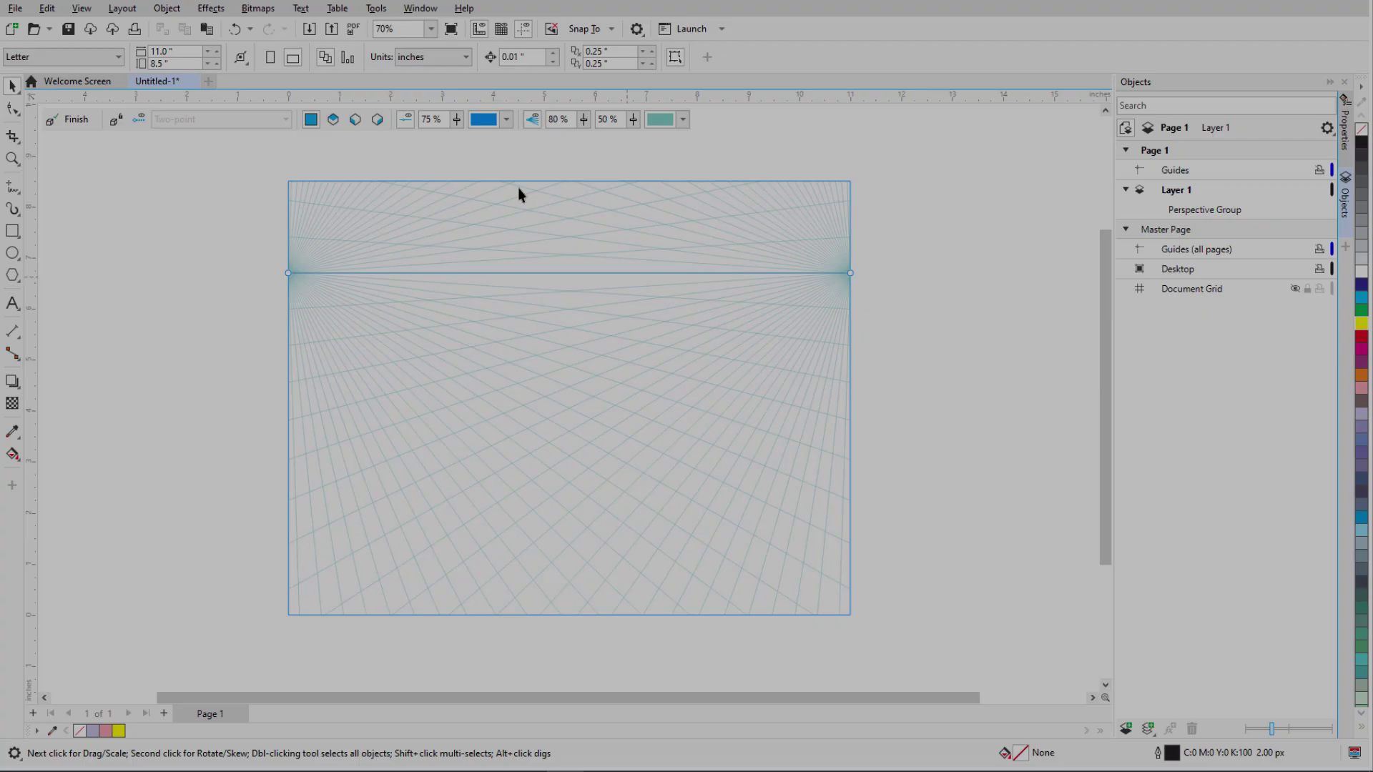
Step: Draw a pink-filled rectangle on the right-side perspective plane
click(377, 120)
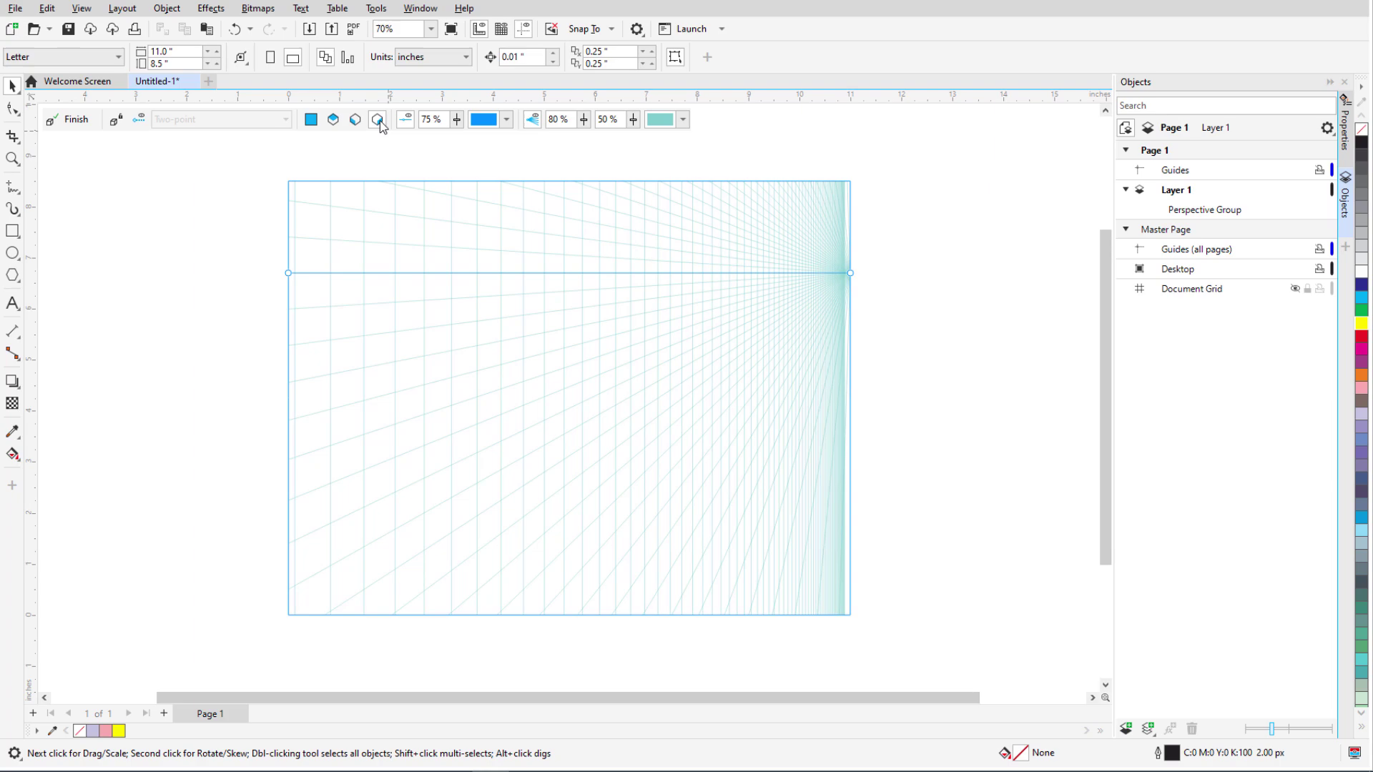
click(13, 232)
mouse_move(603, 341)
mouse_down()
mouse_move(642, 380)
mouse_move(674, 453)
mouse_up()
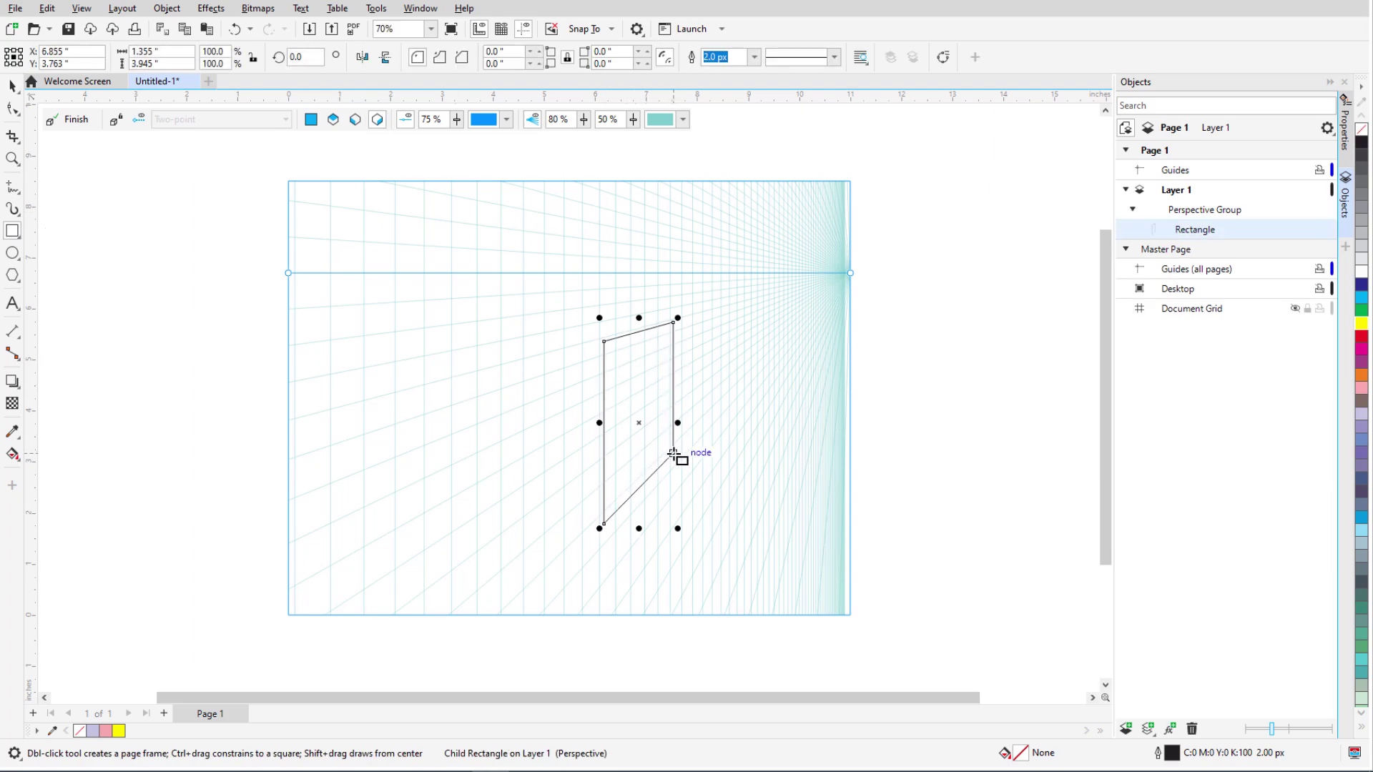
click(1363, 393)
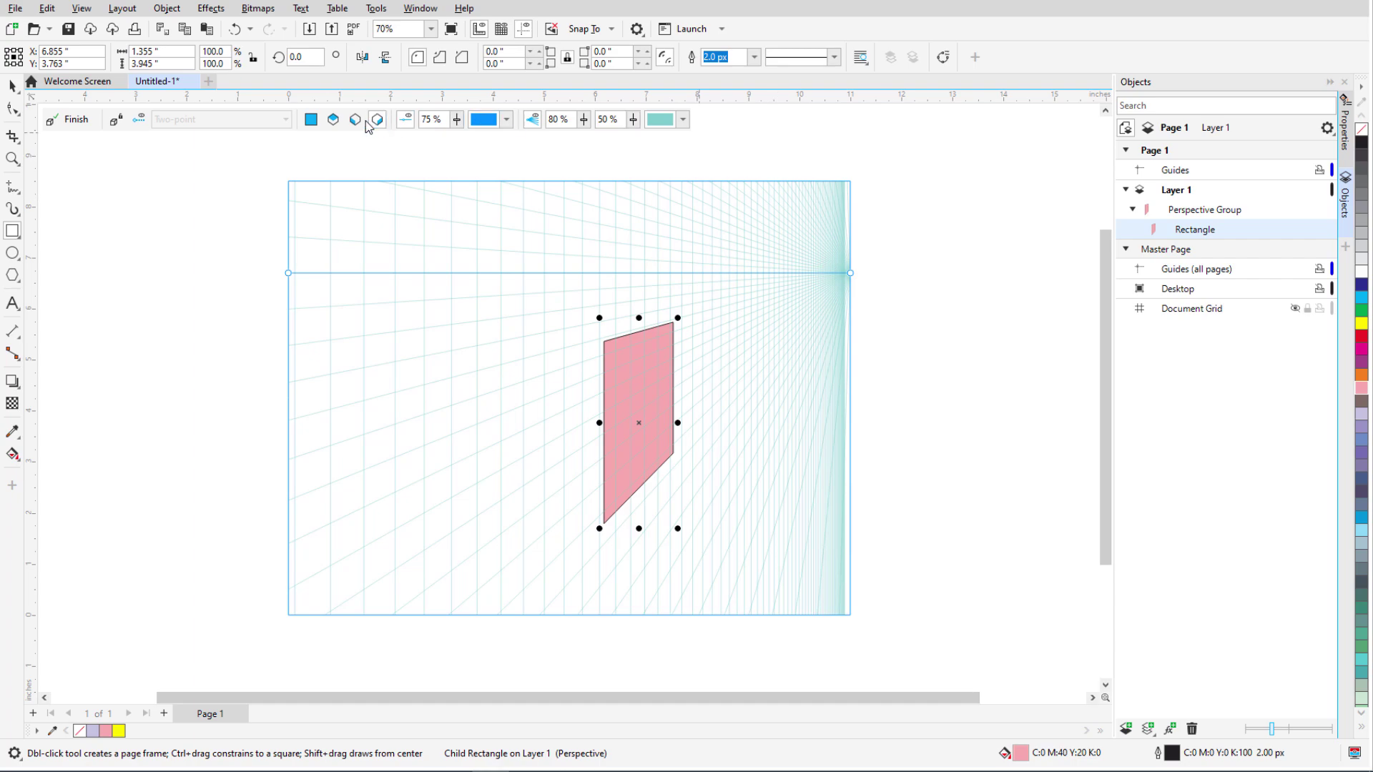
Step: Draw a lavender-filled rectangle on the left-side plane from the pink face's corner
click(354, 120)
mouse_move(603, 523)
mouse_down()
mouse_move(529, 396)
mouse_move(516, 307)
mouse_move(563, 318)
mouse_up()
click(1360, 416)
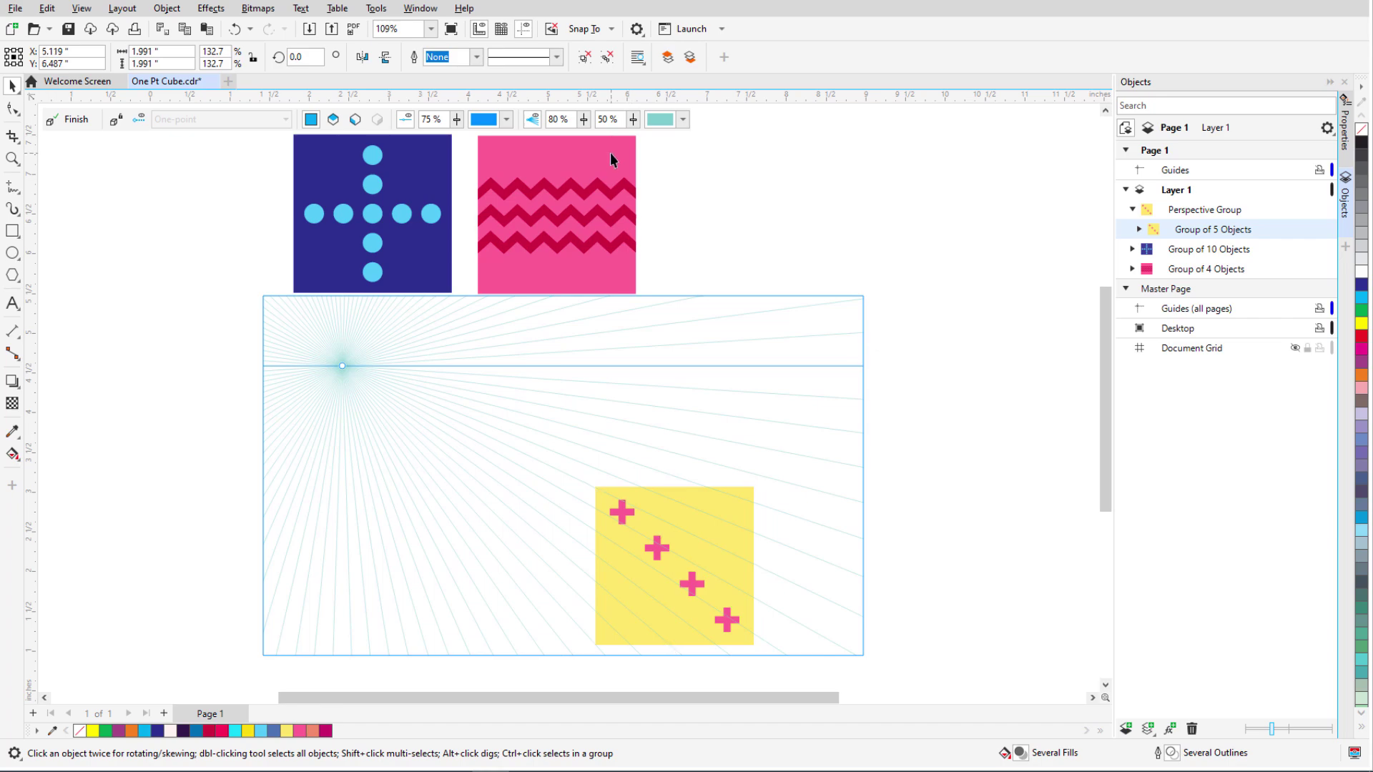
Step: Move the pink zigzag group to the side plane, snap it to the yellow square, and scale it down
click(611, 159)
right_click(611, 159)
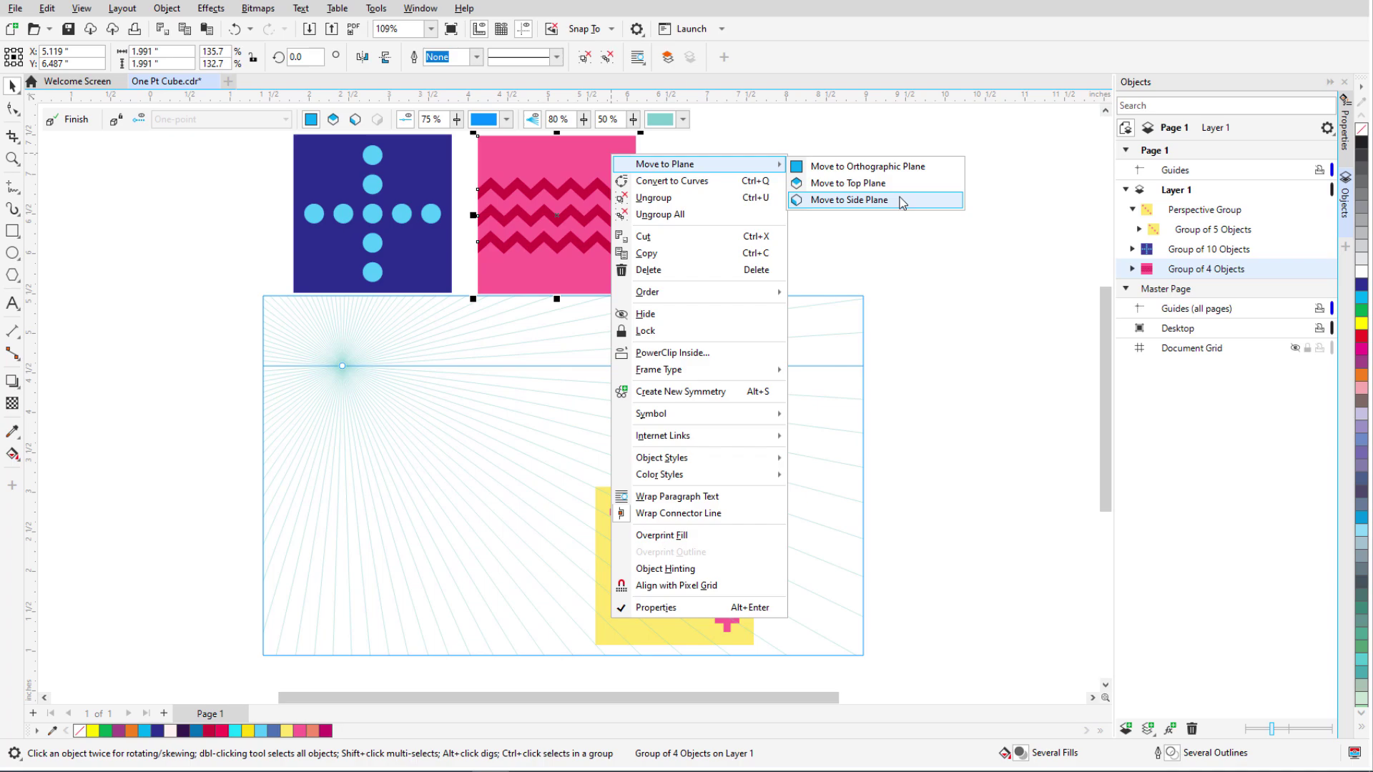
click(848, 200)
drag(598, 268, 548, 442)
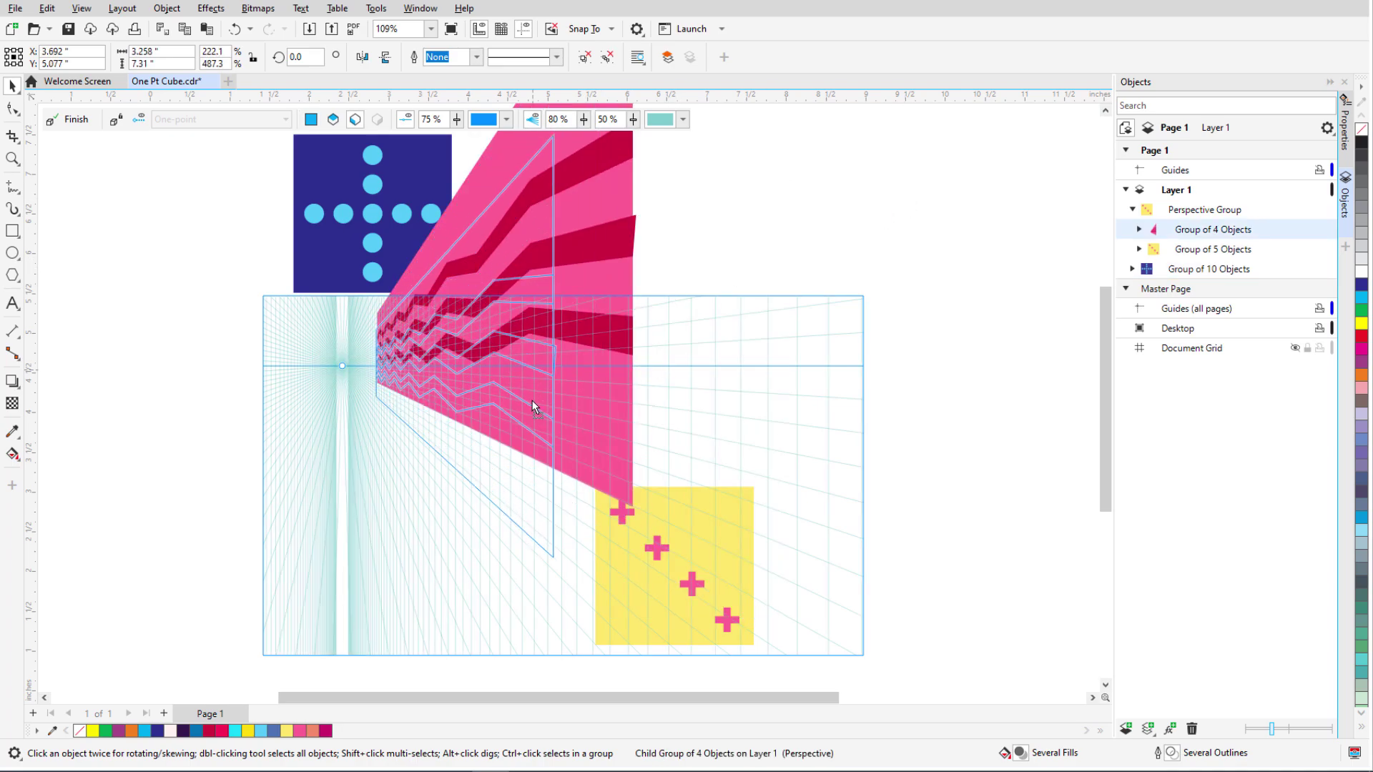
scroll(591, 658, up, 4)
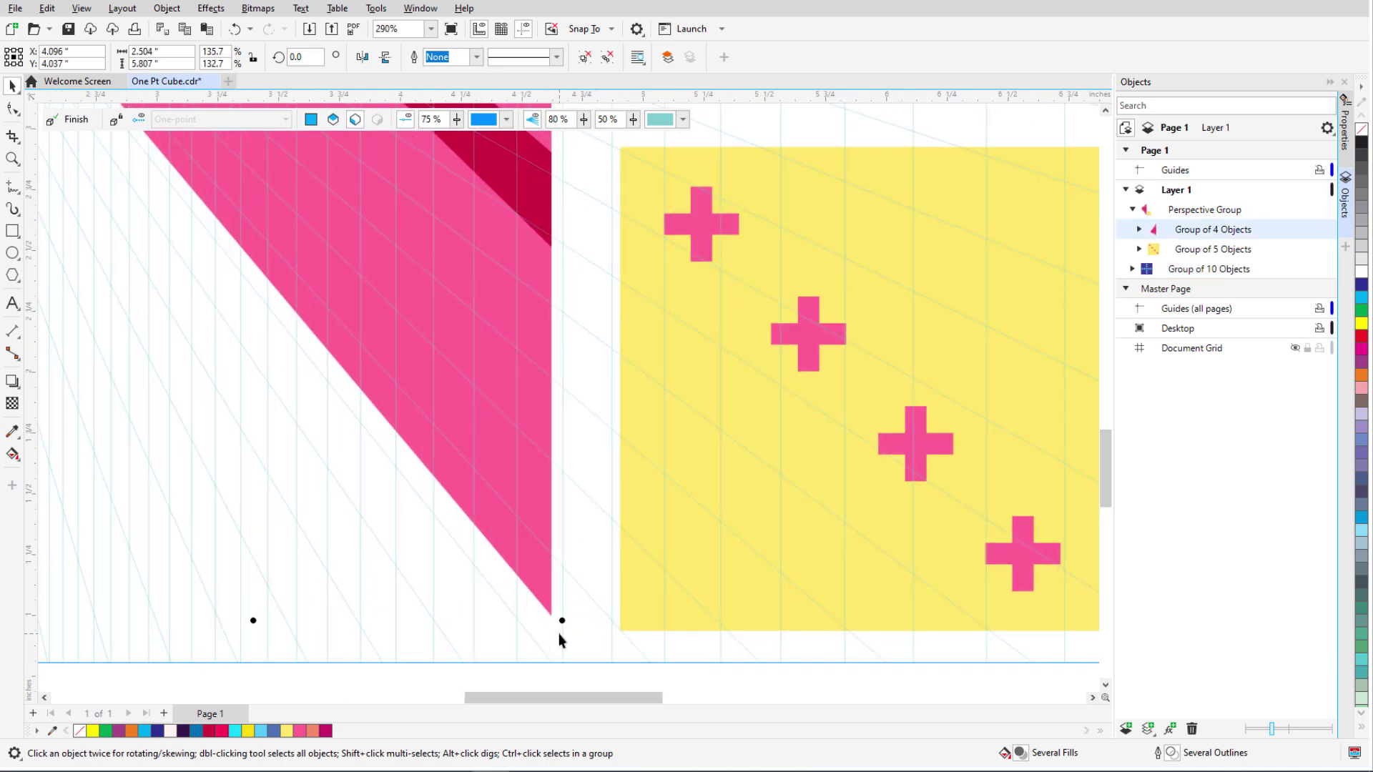
scroll(559, 635, up, 2)
drag(552, 612, 654, 627)
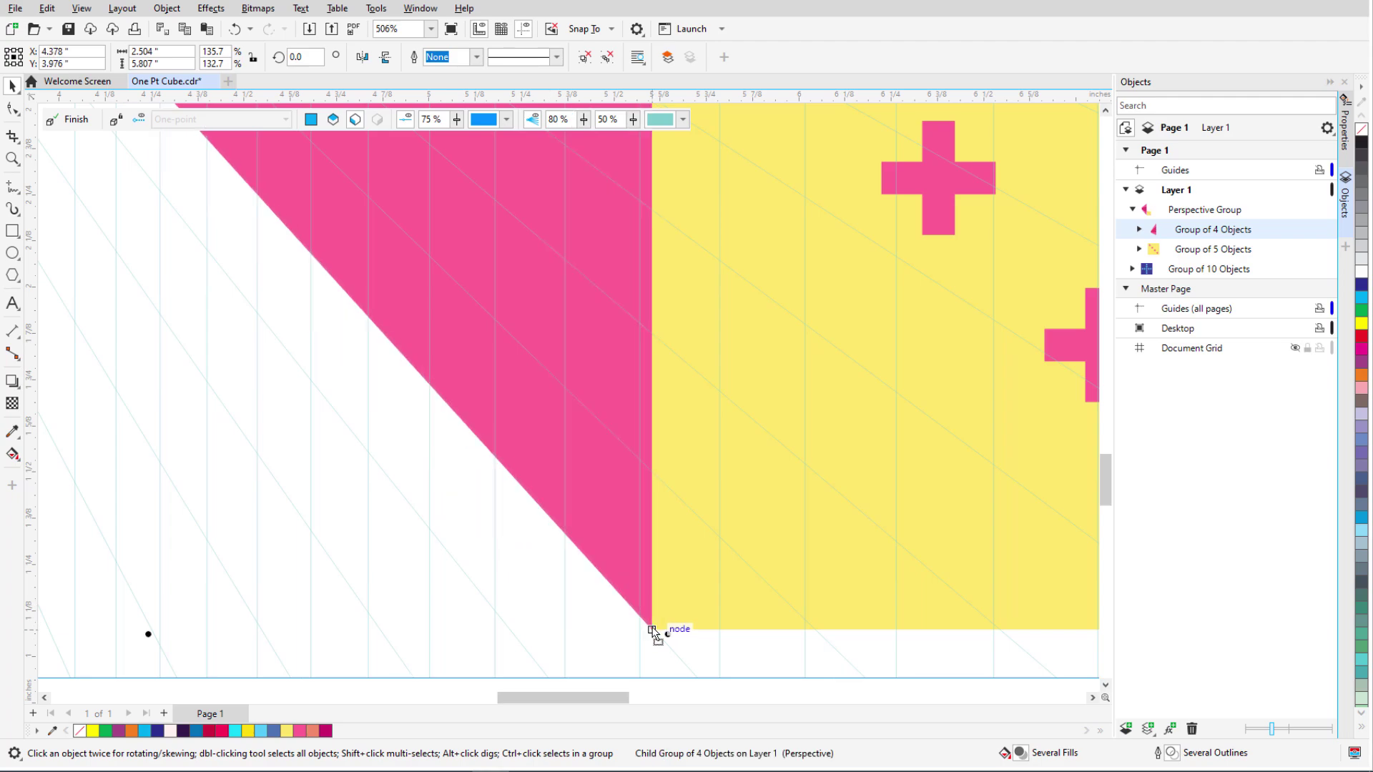
scroll(640, 614, down, 5)
scroll(638, 608, down, 2)
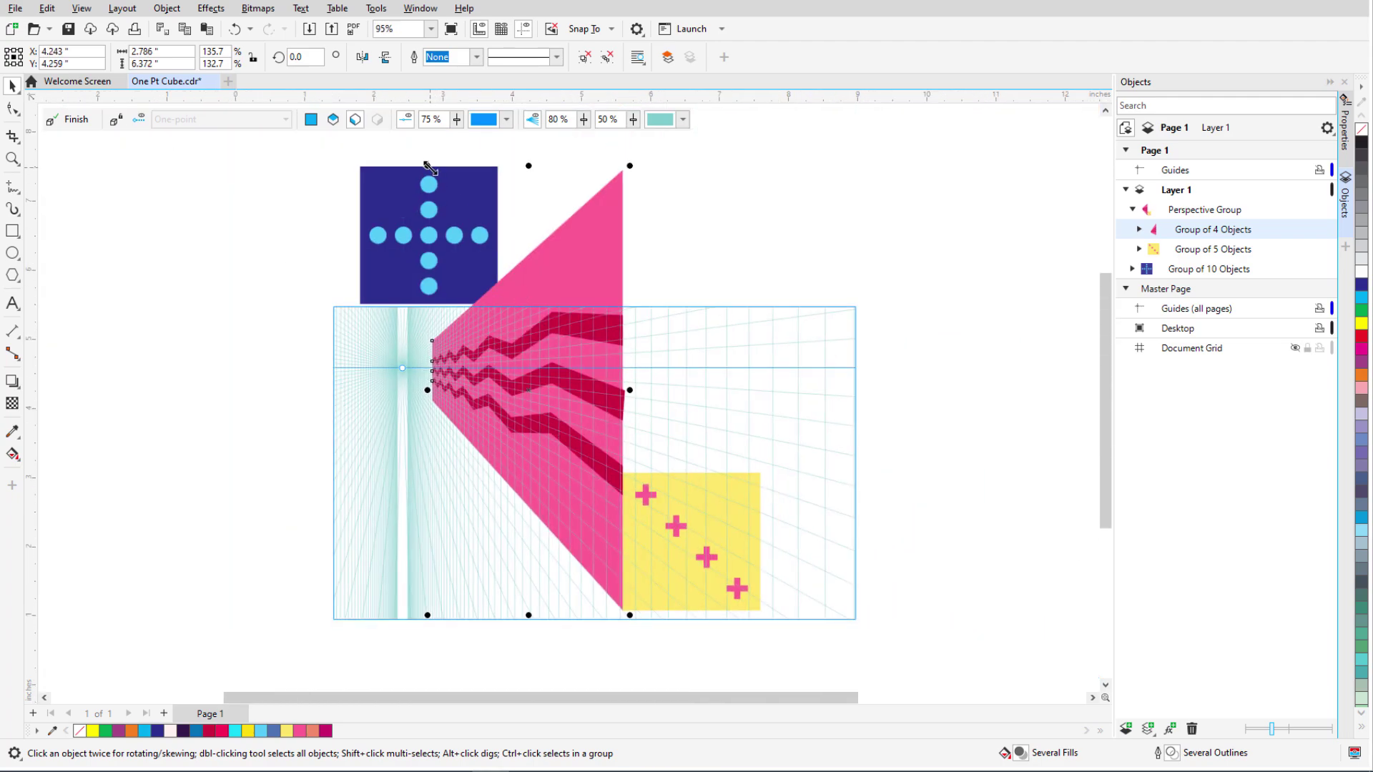
mouse_move(429, 165)
mouse_down()
mouse_move(522, 225)
mouse_move(554, 429)
mouse_up()
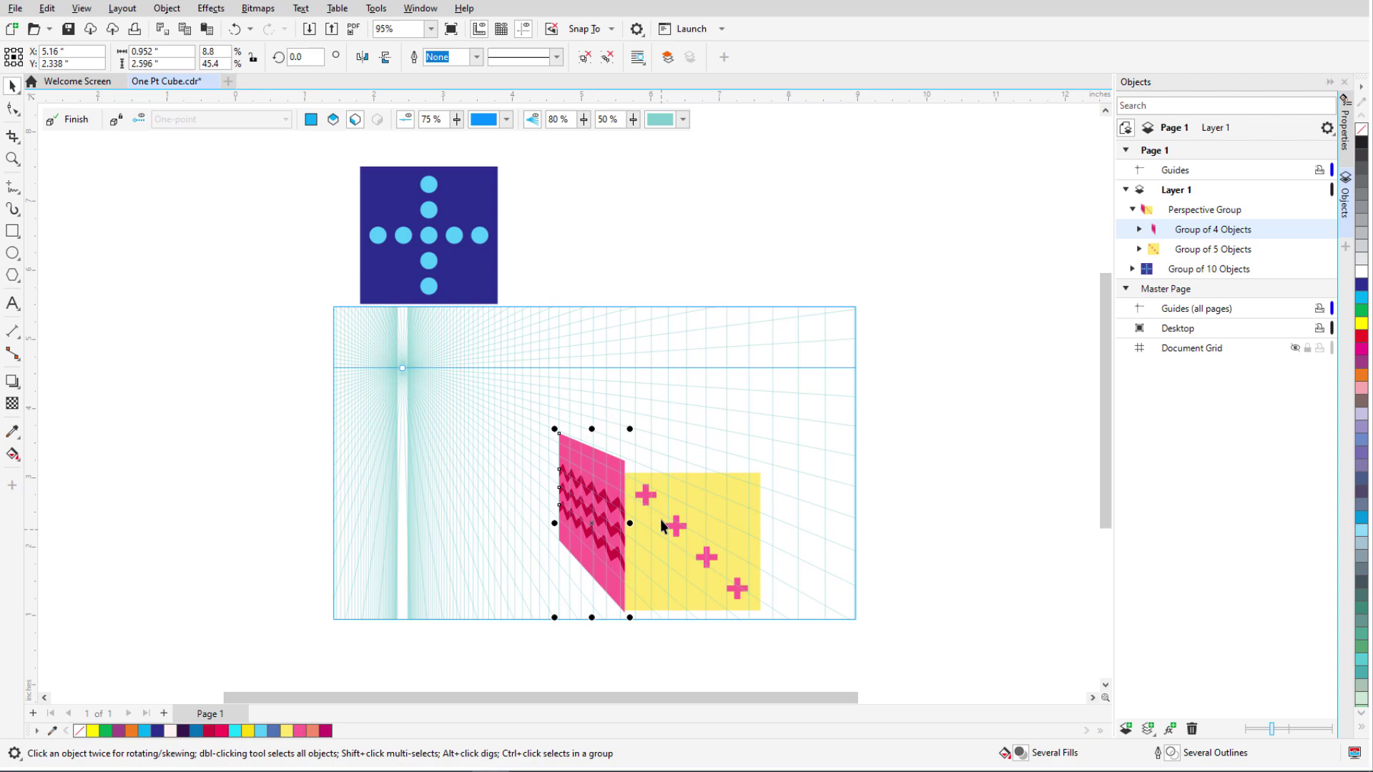
scroll(668, 558, up, 2)
scroll(668, 593, up, 2)
drag(394, 159, 397, 160)
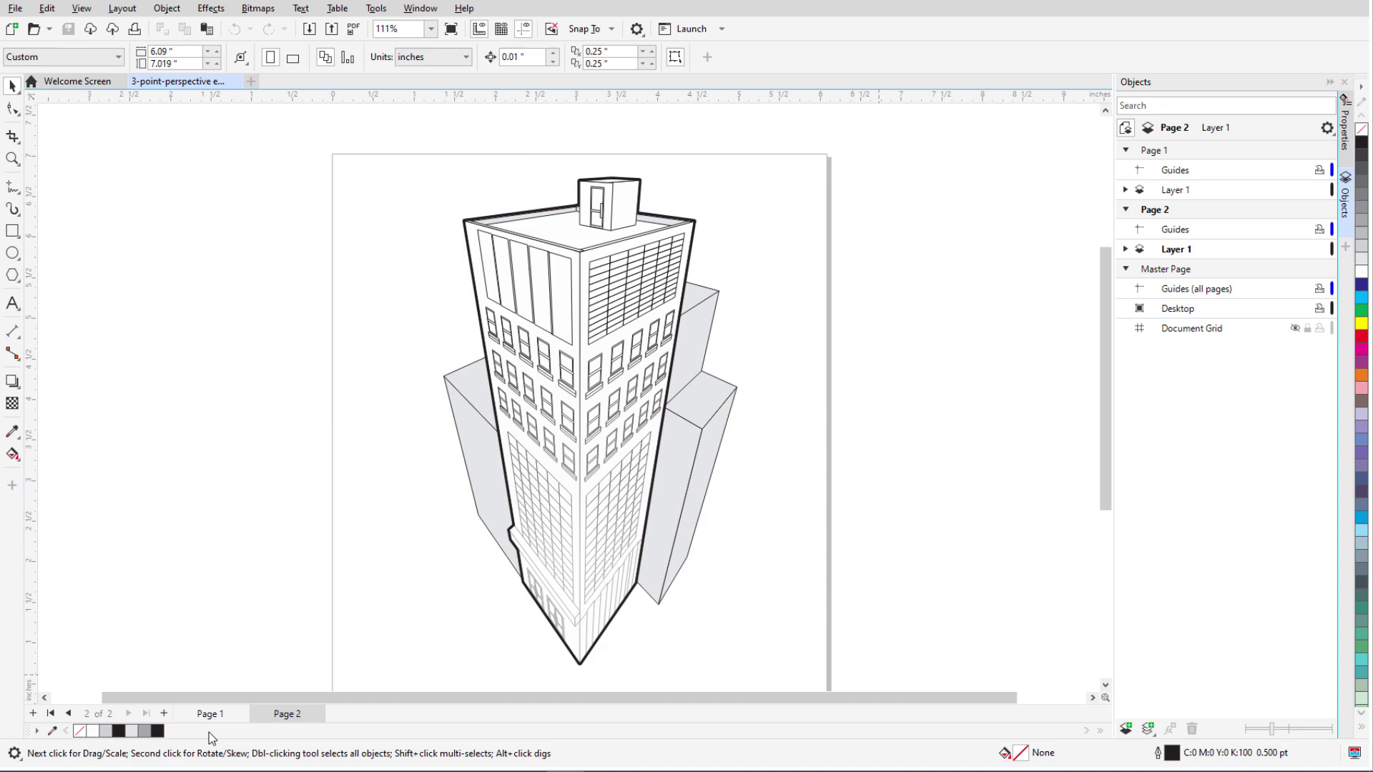
Step: Go to Page 1 of the perspective building drawing
click(210, 713)
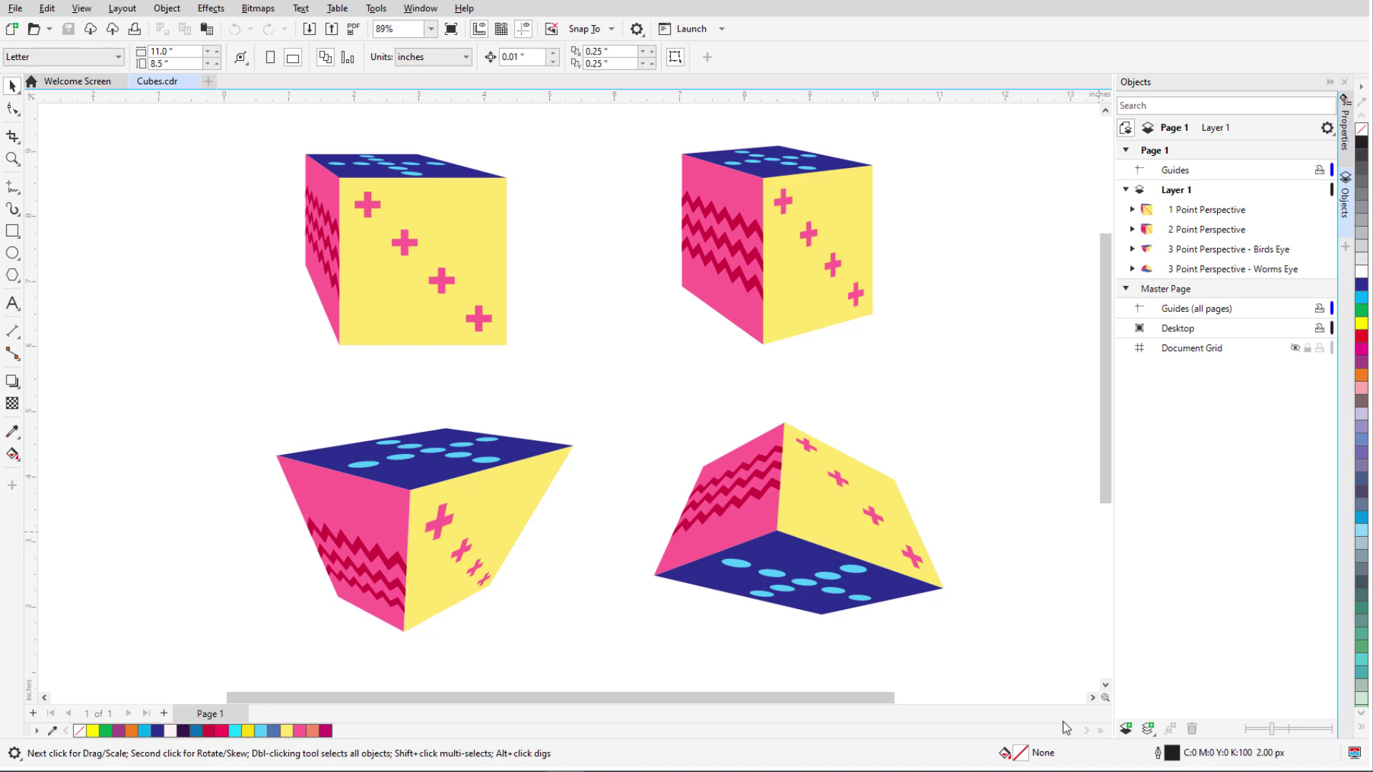
Step: Open the two-point cube's perspective group for editing with Edit Perspective Group
click(886, 342)
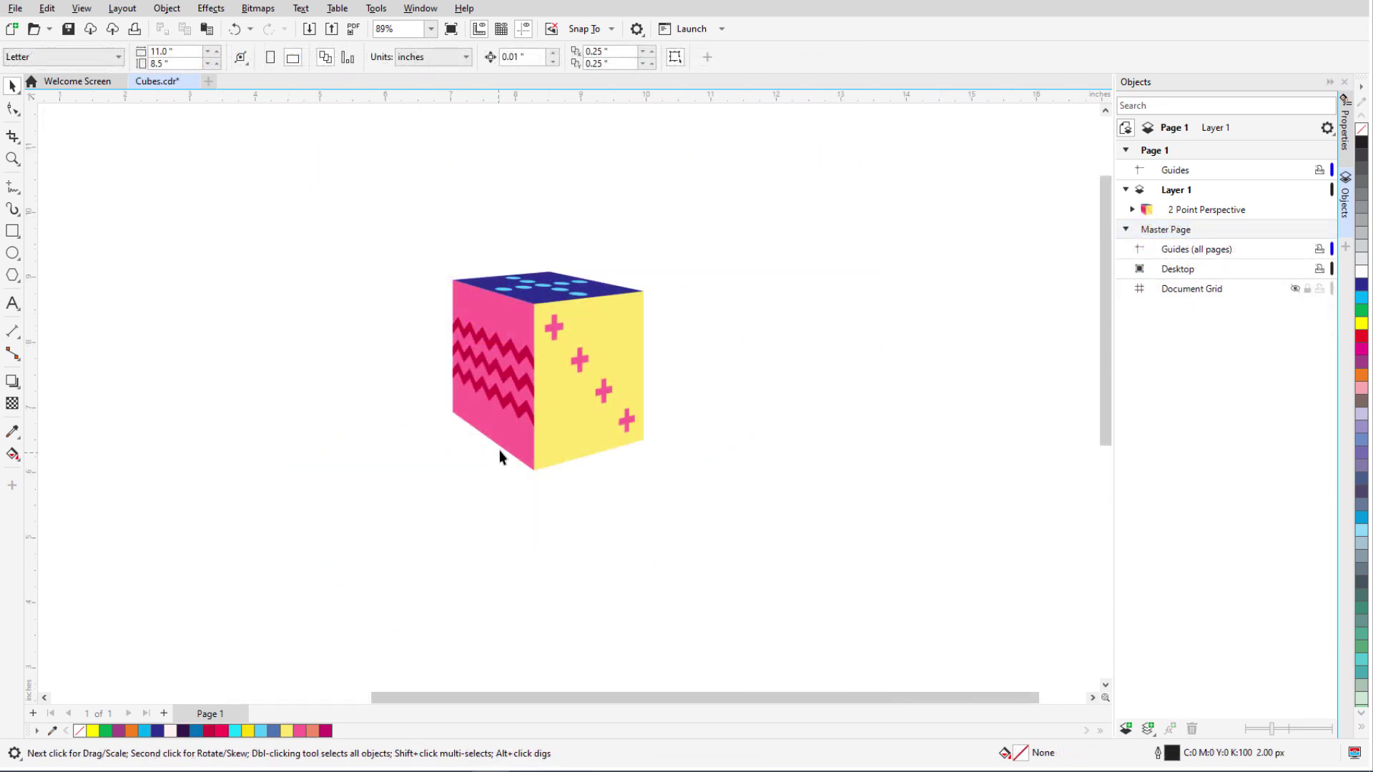
click(500, 435)
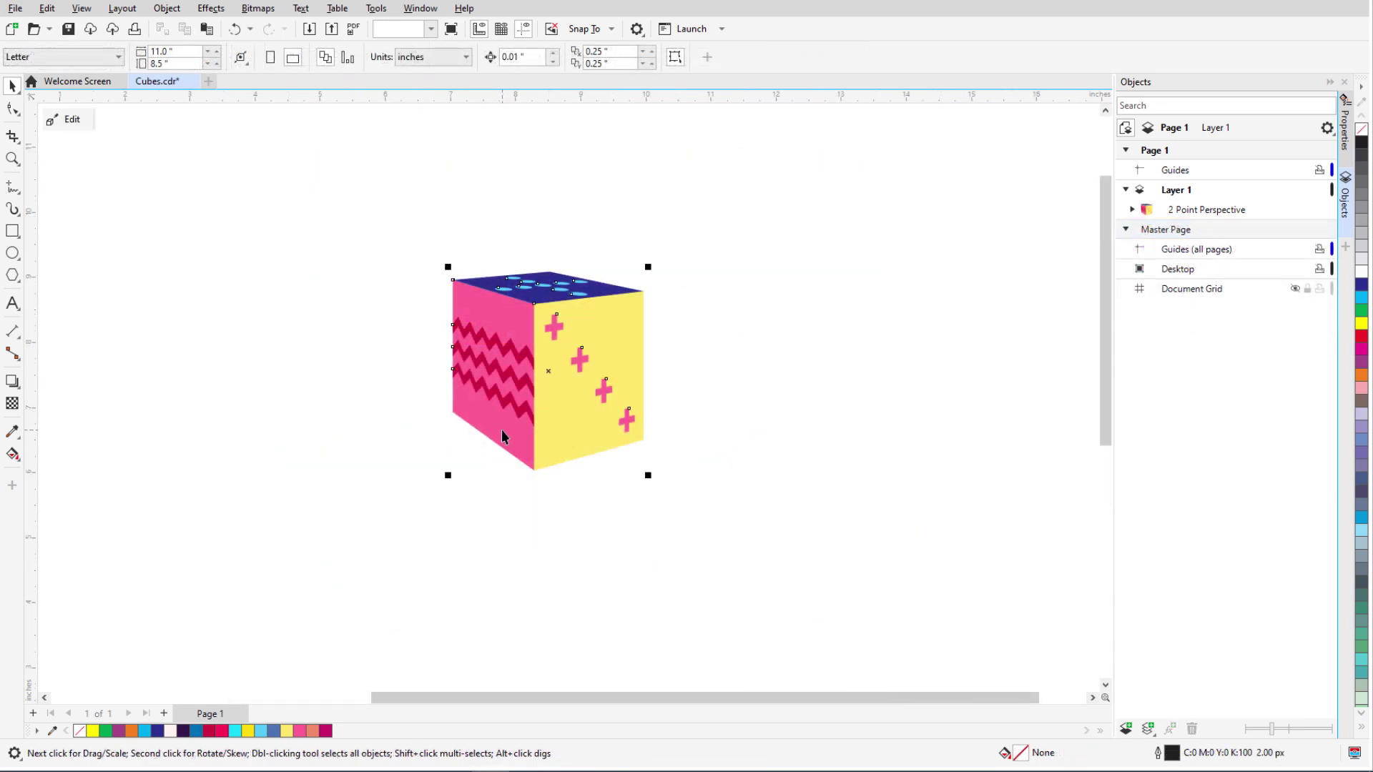
right_click(596, 321)
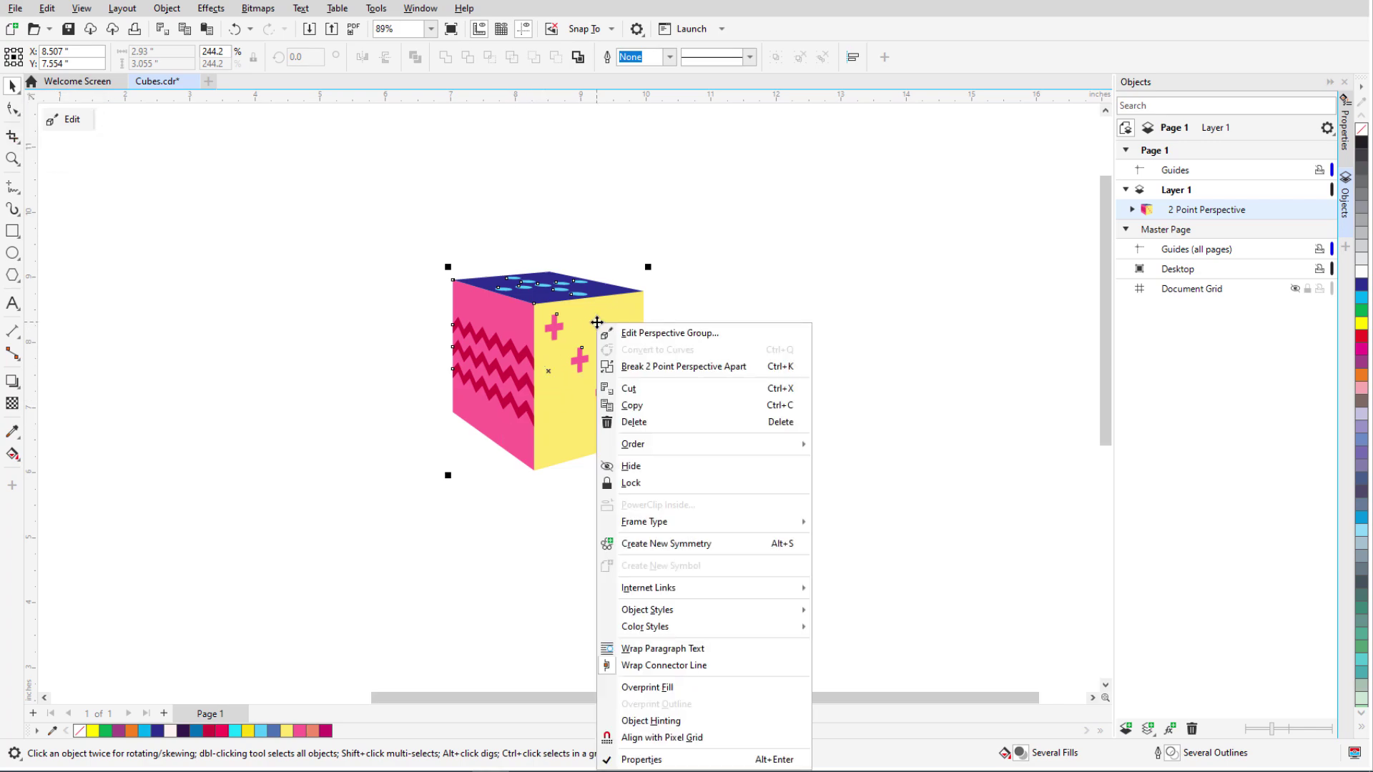
click(734, 337)
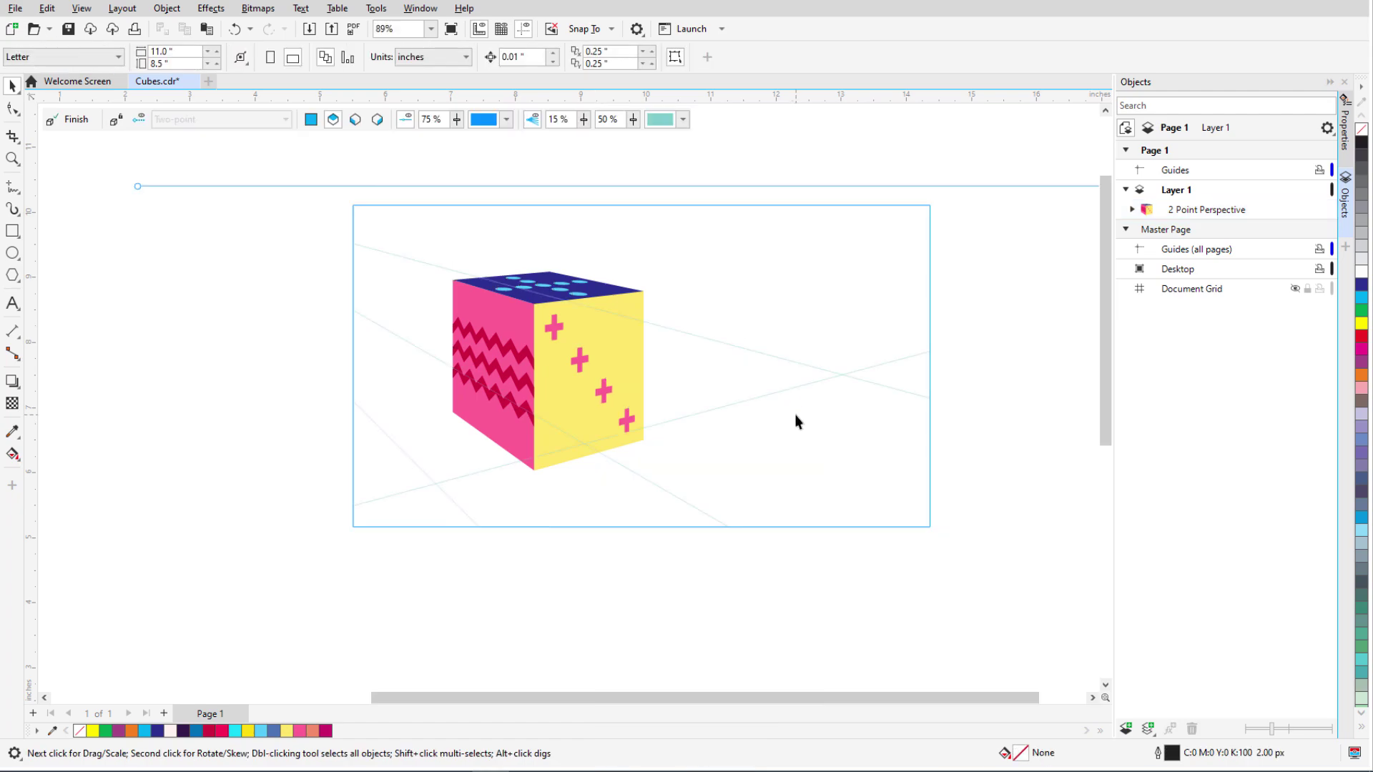
scroll(493, 570, down, 3)
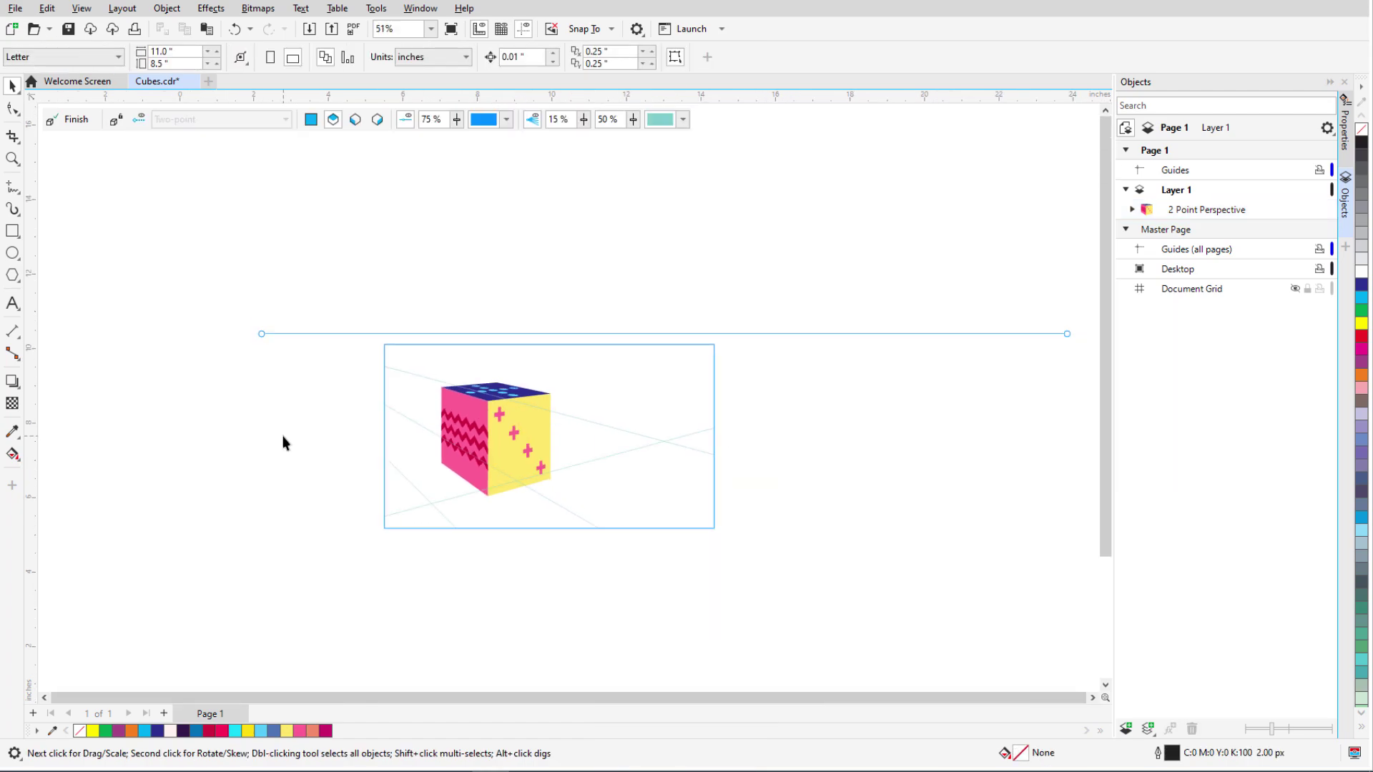
Step: Stretch the perspective area's right, bottom, left and top edges far outward
drag(681, 421, 1062, 464)
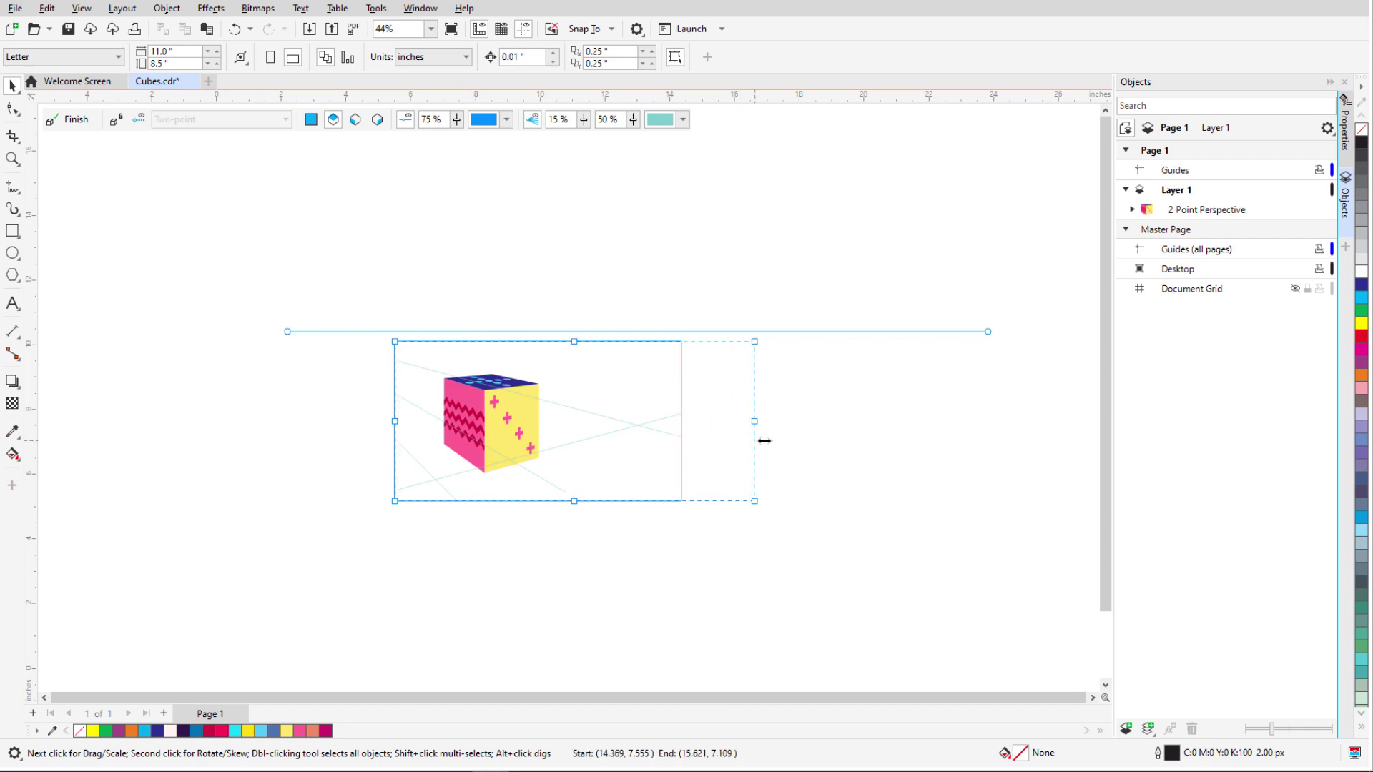
drag(729, 501, 730, 617)
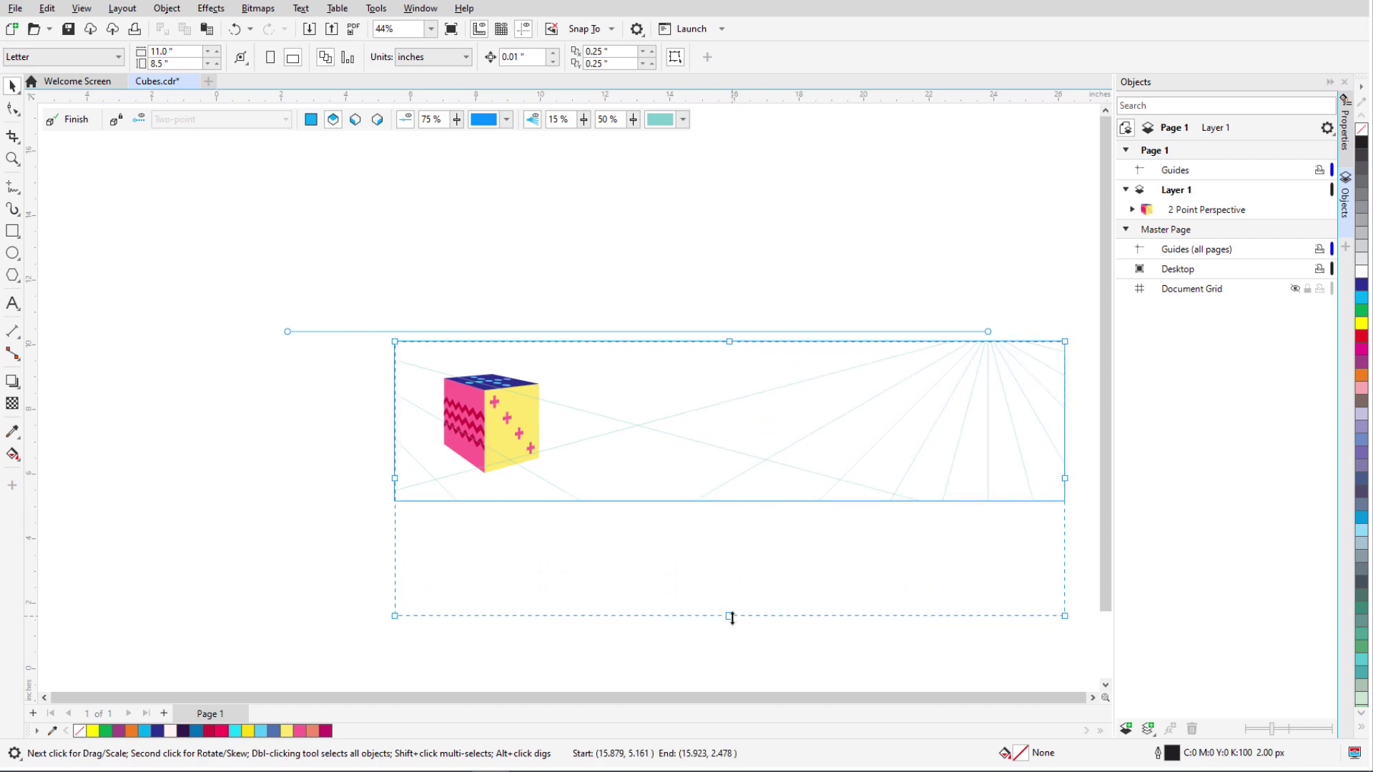
drag(395, 479, 175, 439)
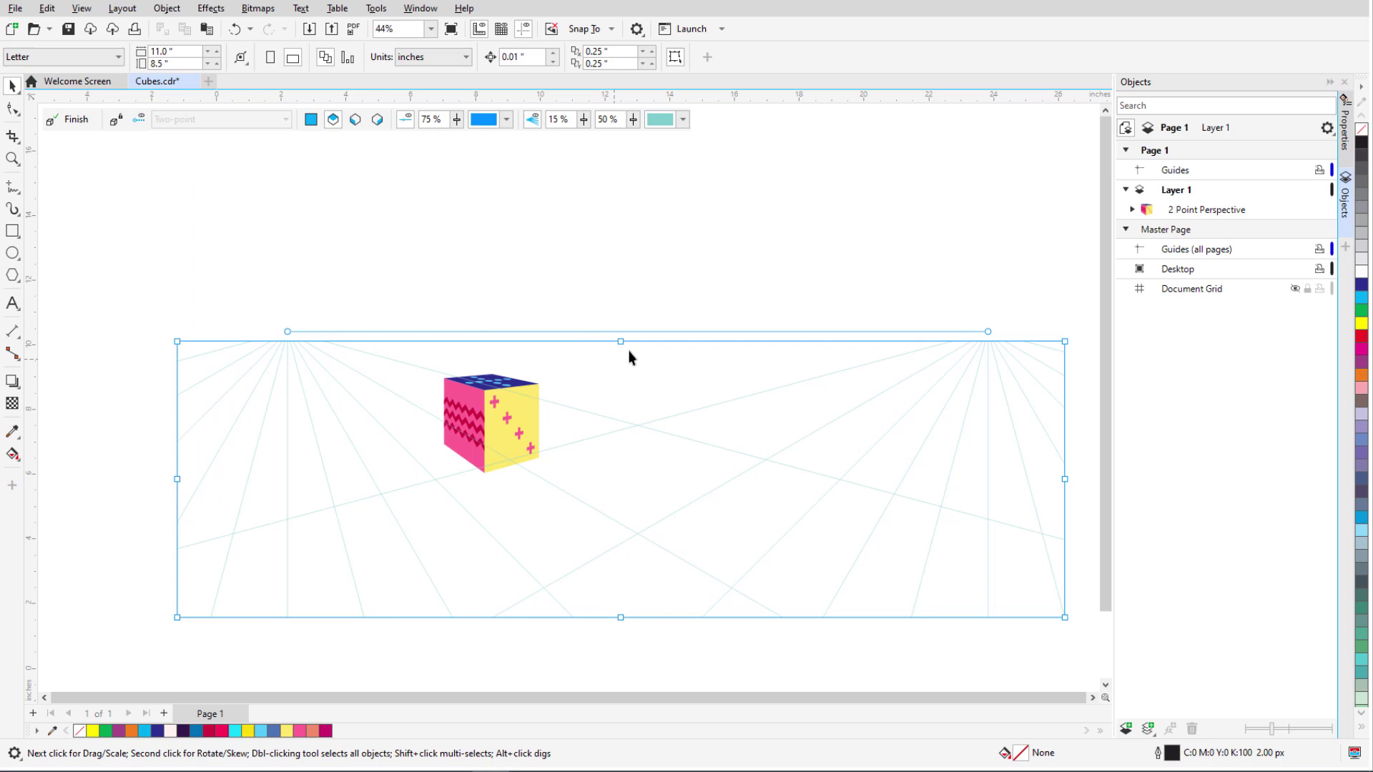
drag(621, 341, 610, 196)
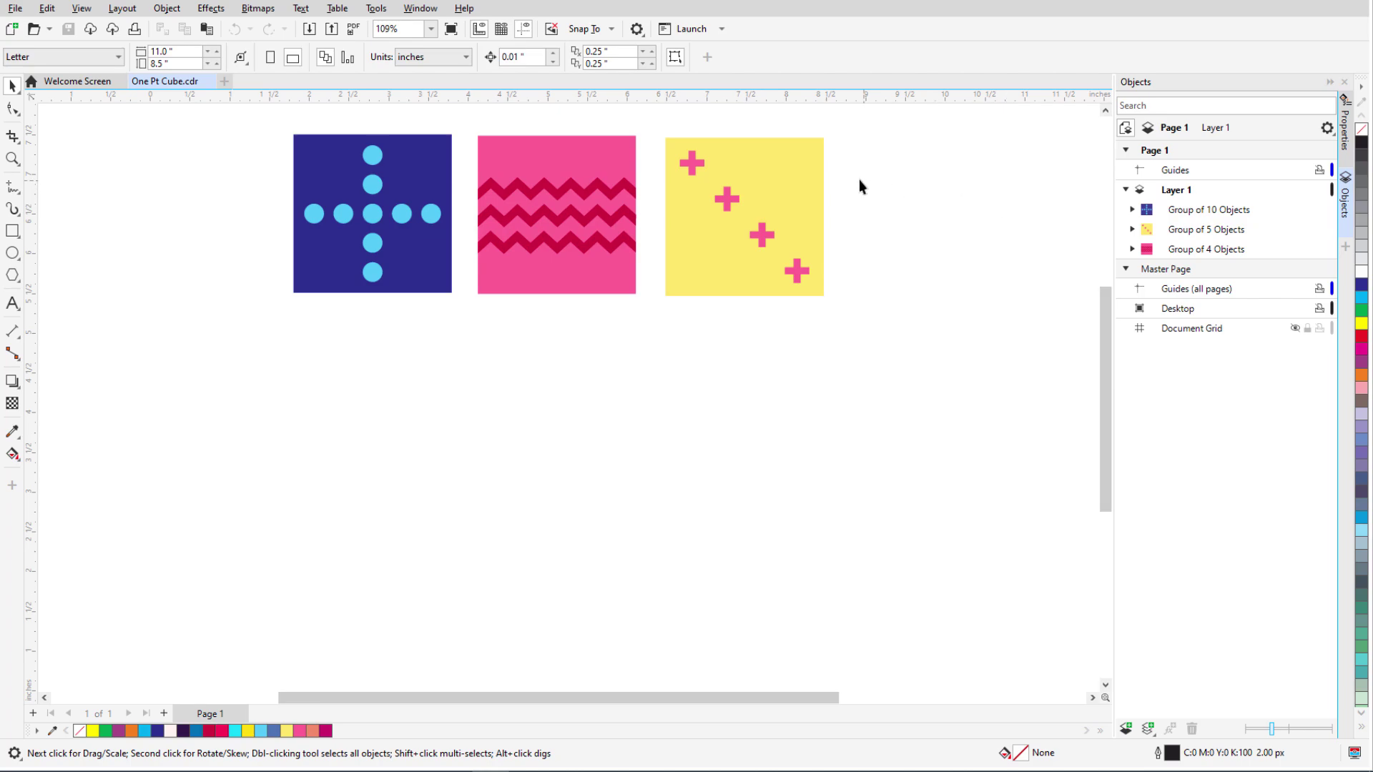
Step: Inspect the yellow cross group's contents in the Objects docker, then deselect it
click(800, 175)
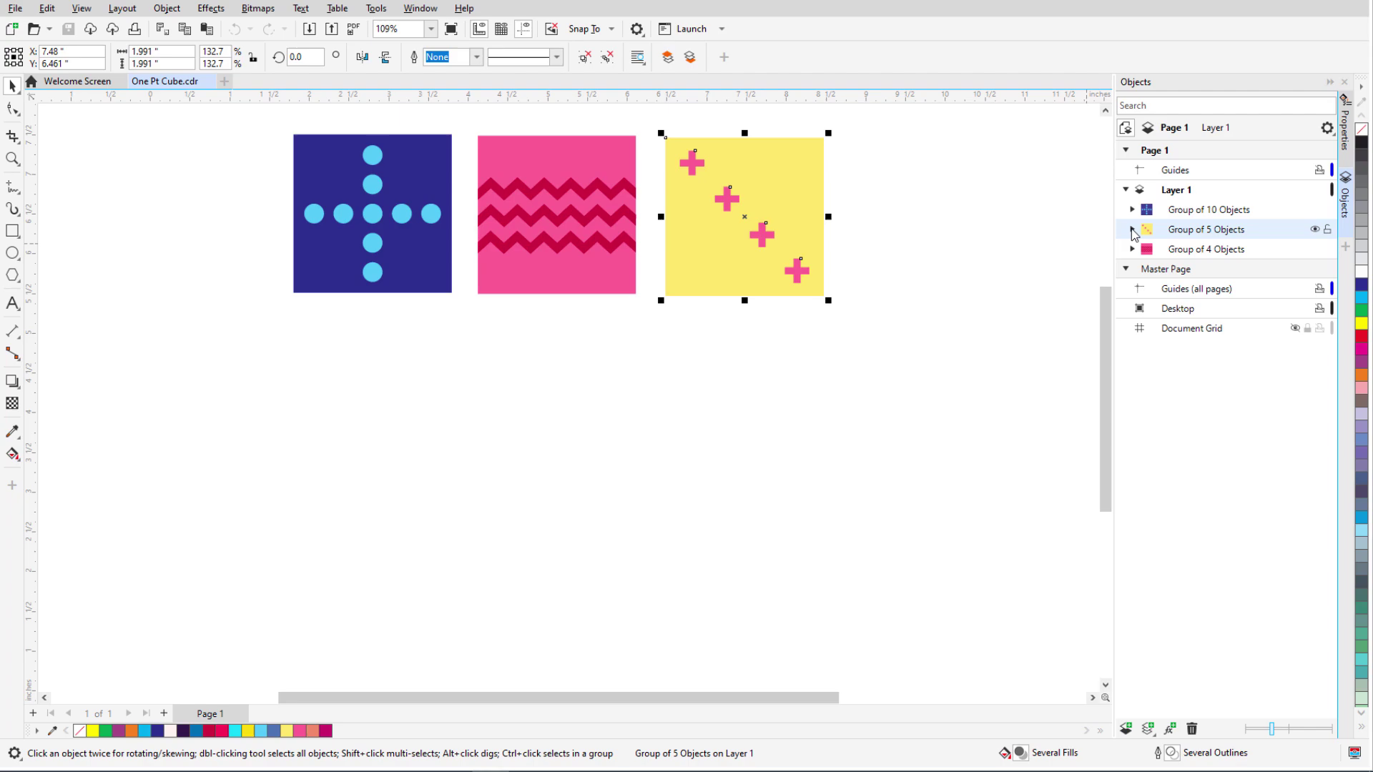
click(1133, 229)
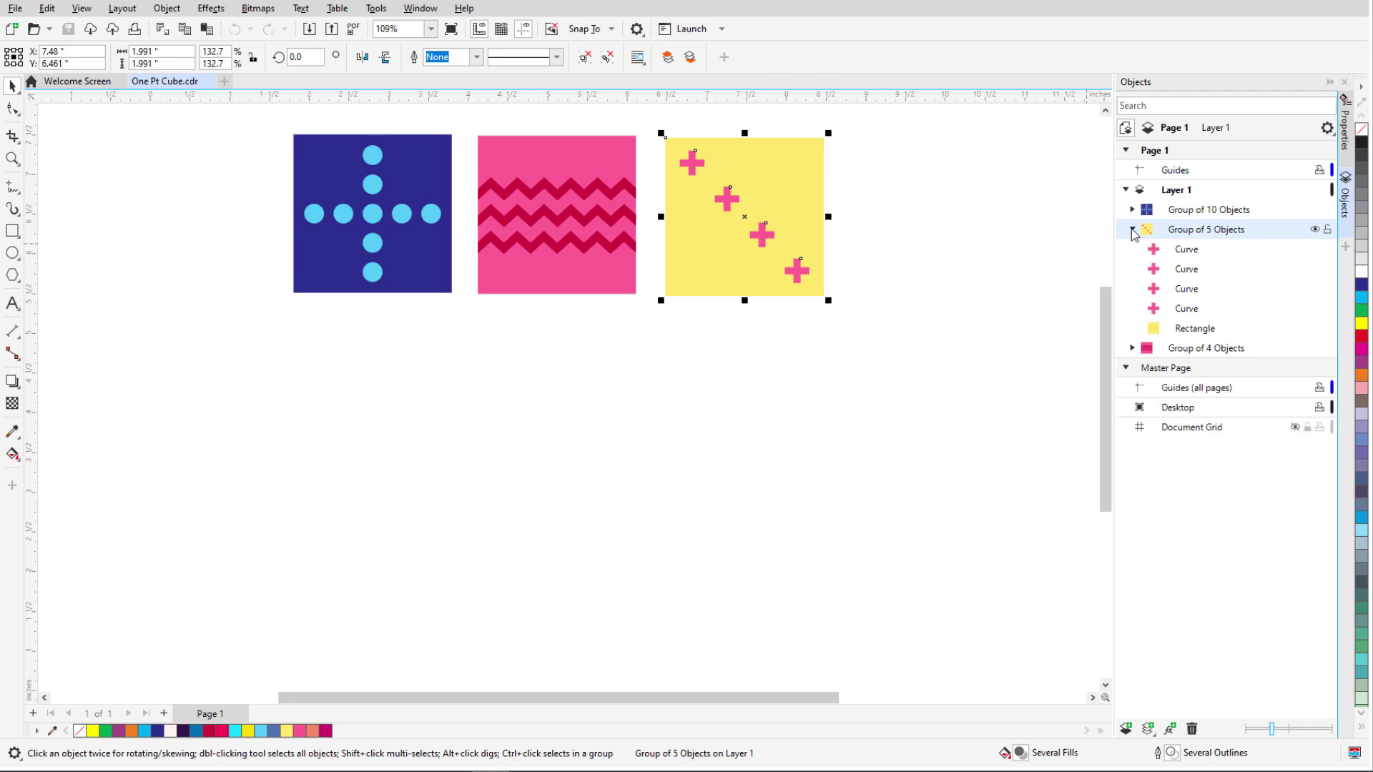
click(1133, 230)
click(966, 221)
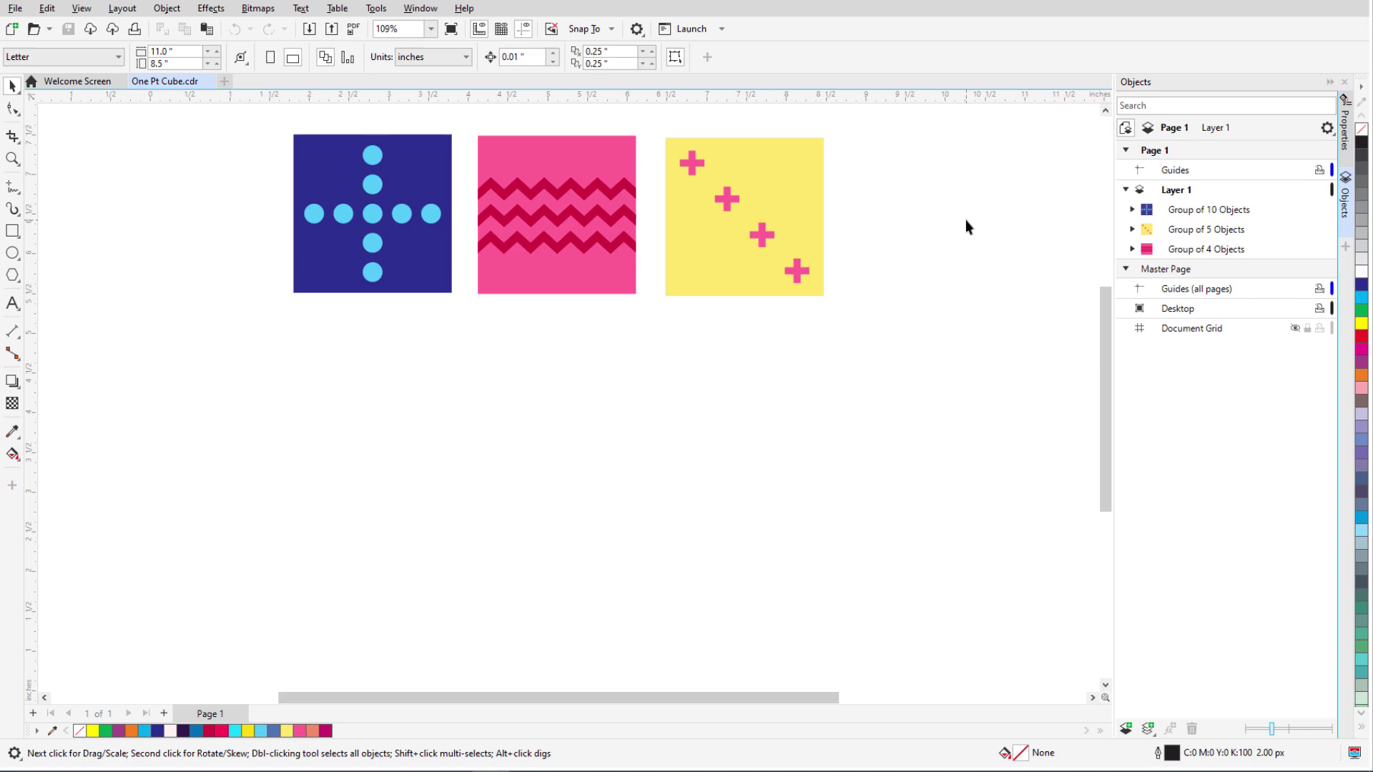
Step: Place a one-point perspective grid on the page below the three squares
click(178, 10)
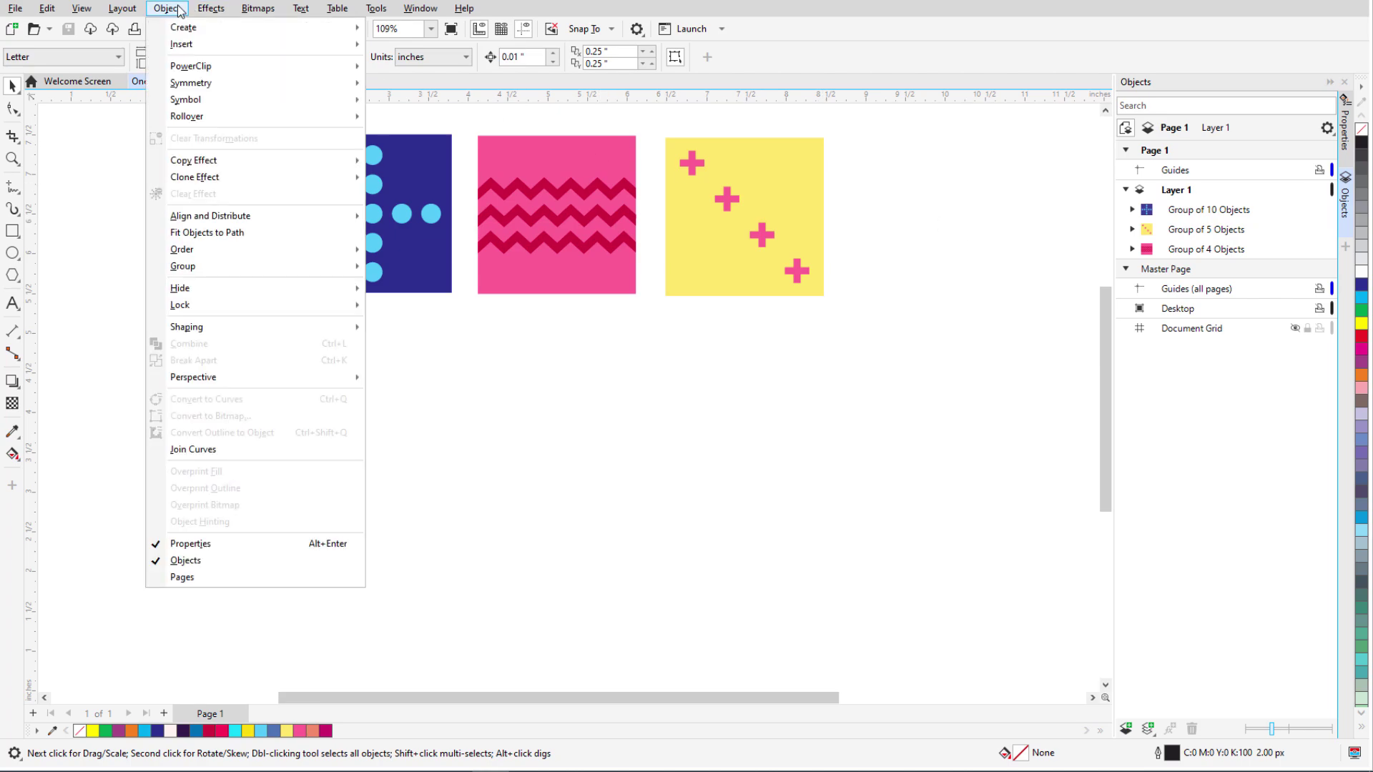
mouse_move(193, 377)
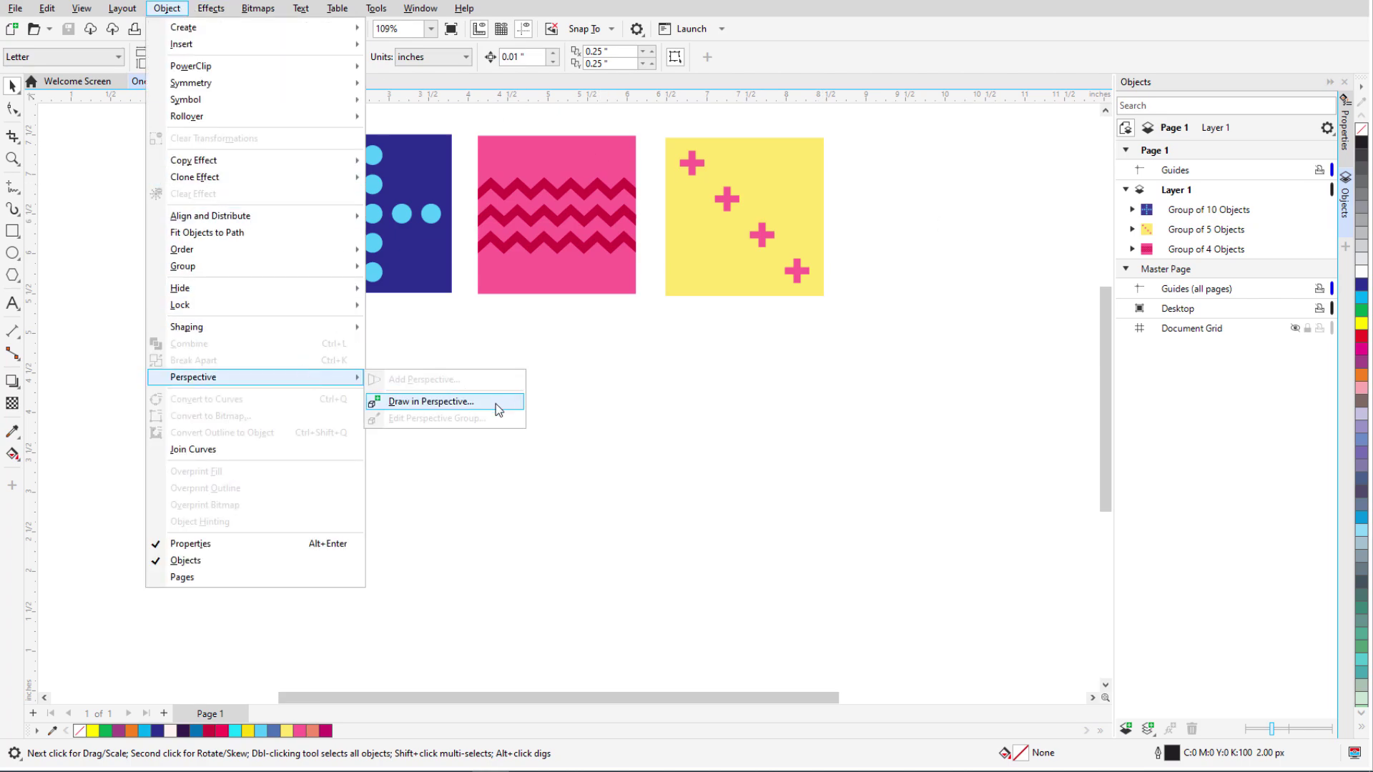
click(496, 404)
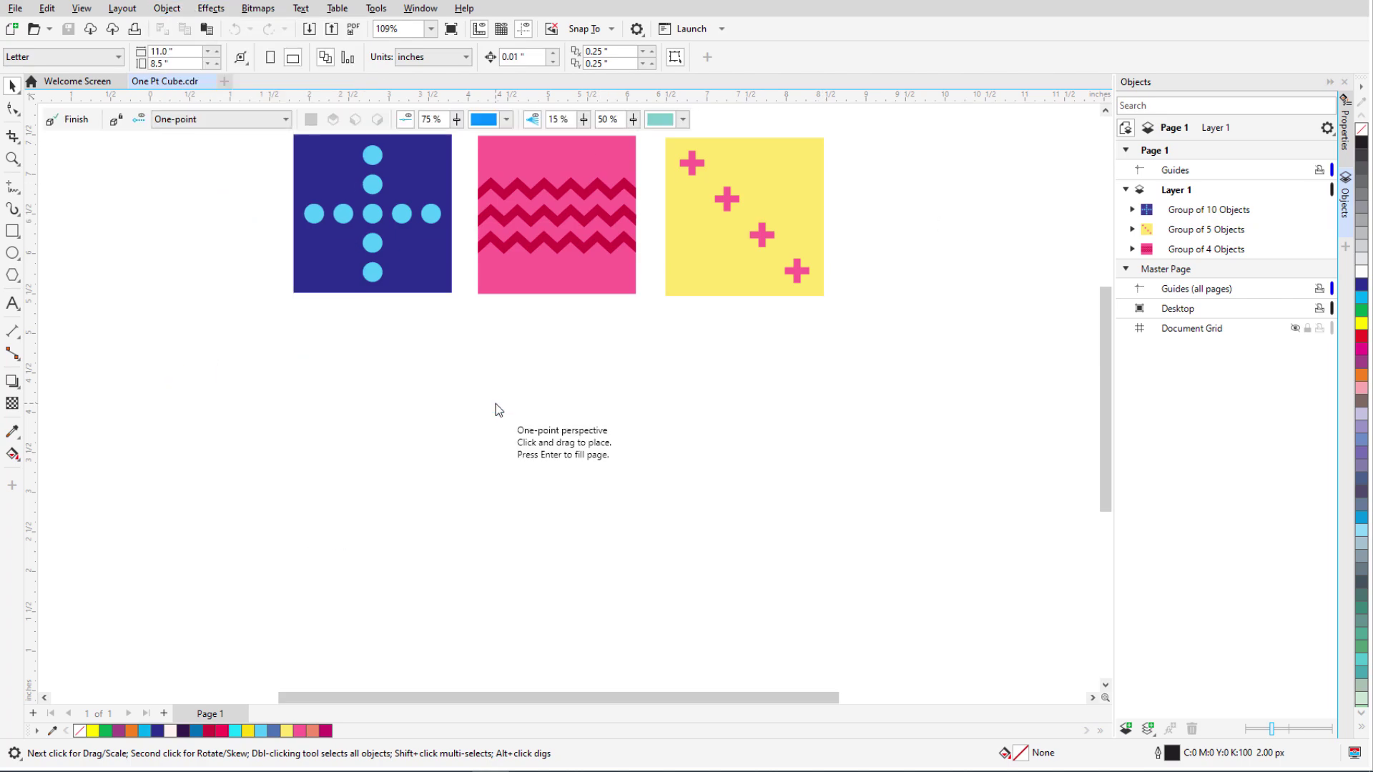
click(286, 117)
click(277, 140)
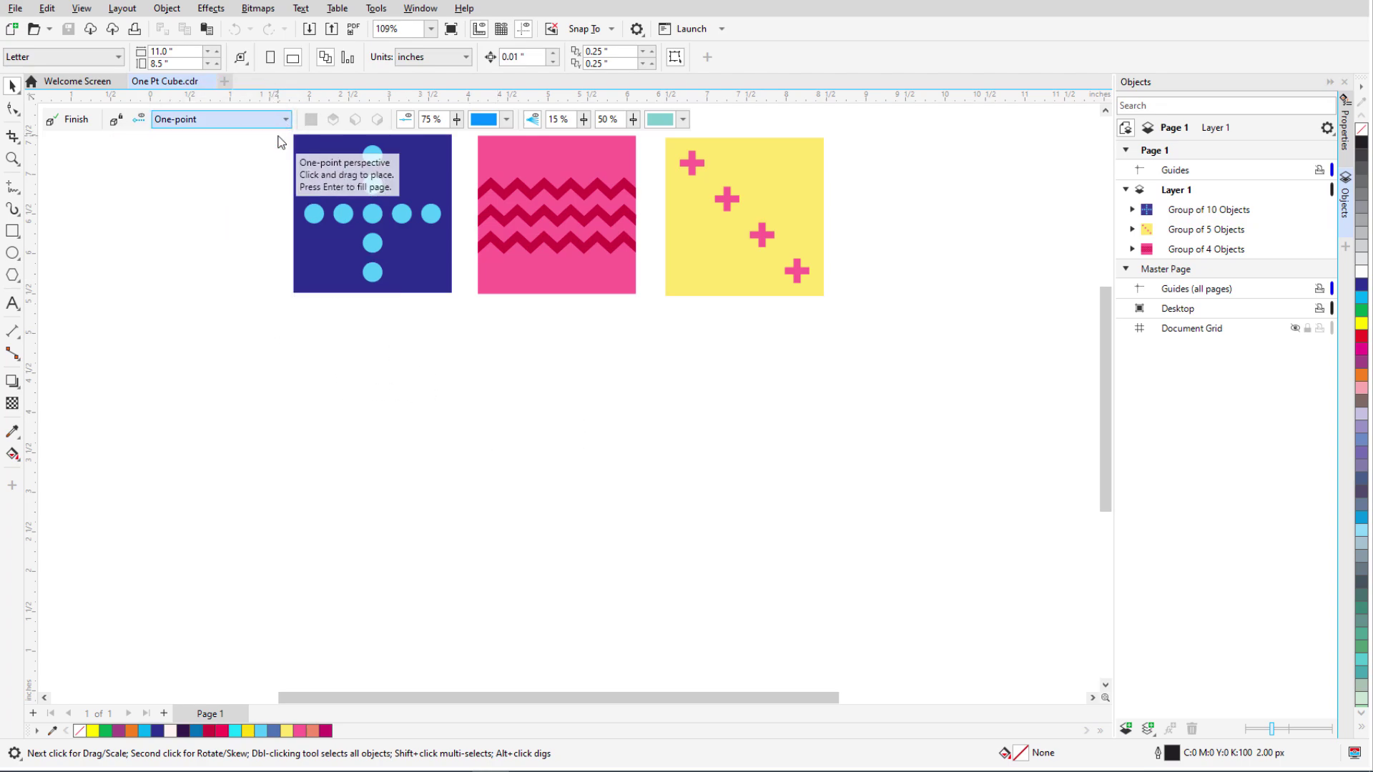
drag(263, 296, 865, 657)
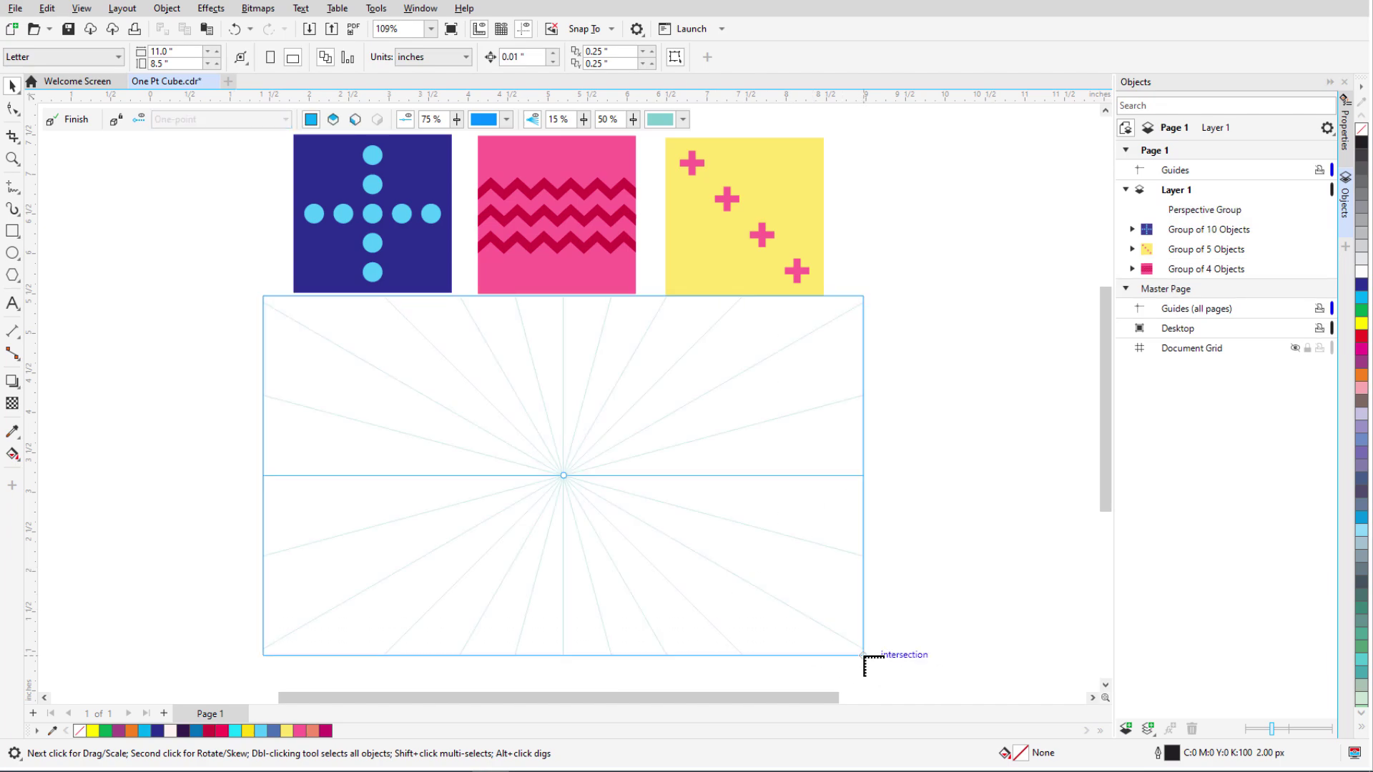
Step: Move the vanishing point to the upper left, set line density to 80%, and check snapping
mouse_move(563, 475)
mouse_down()
mouse_move(344, 479)
mouse_move(368, 368)
mouse_up()
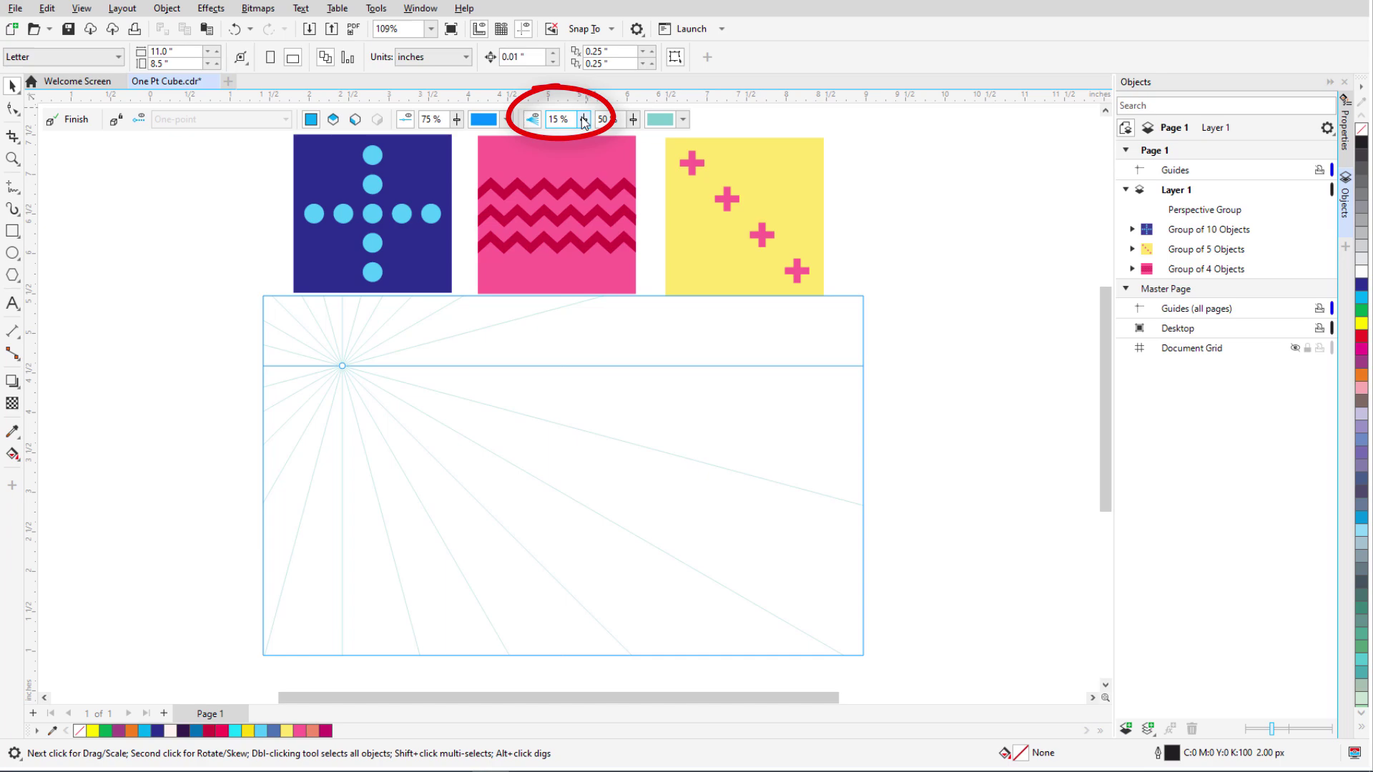
drag(584, 119, 628, 148)
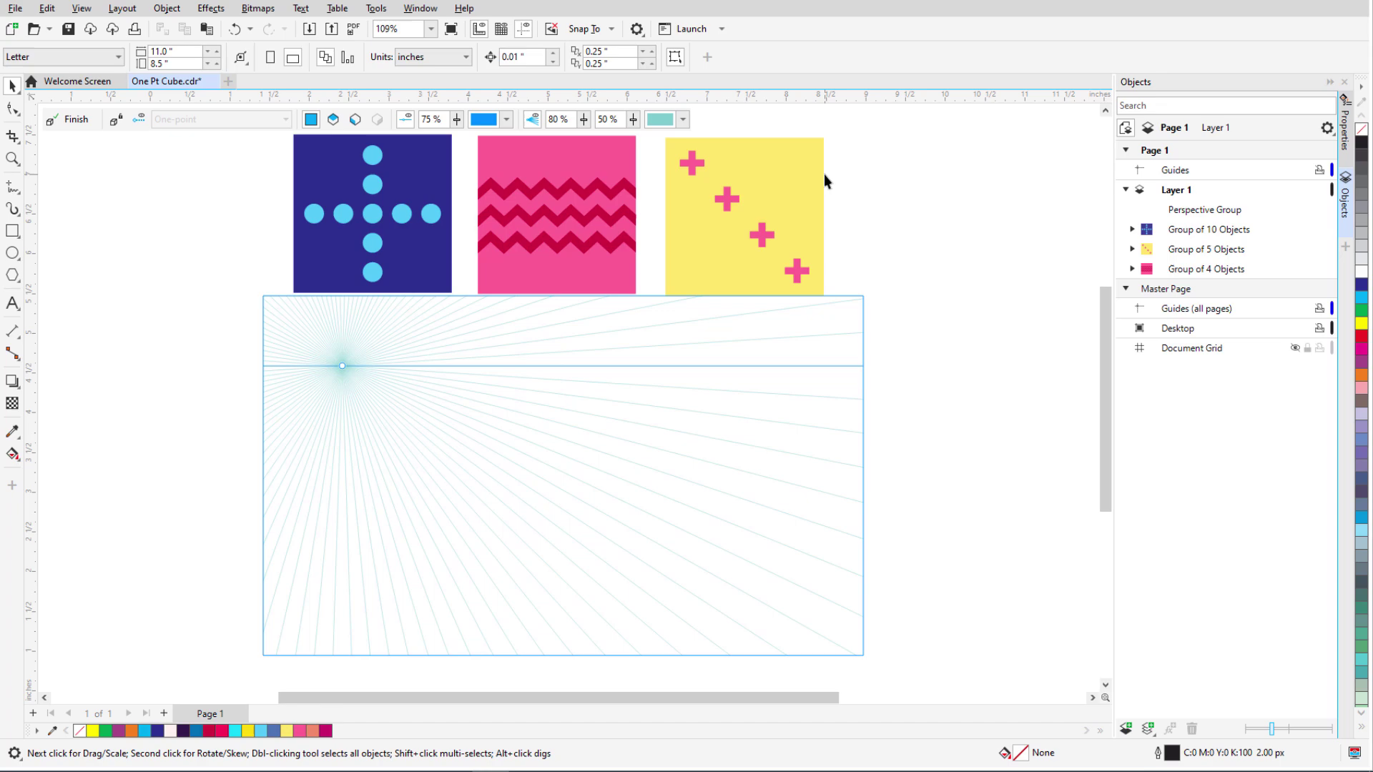
click(610, 30)
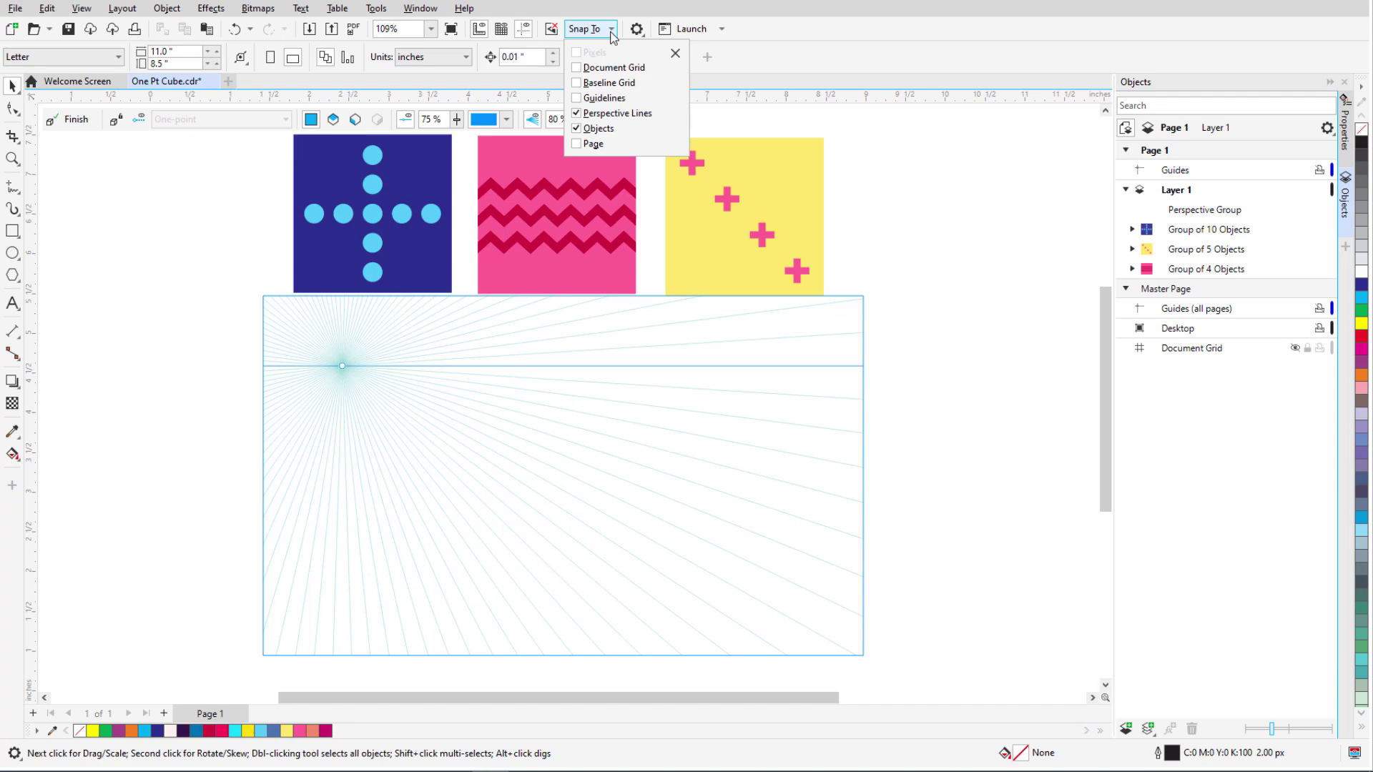
click(674, 53)
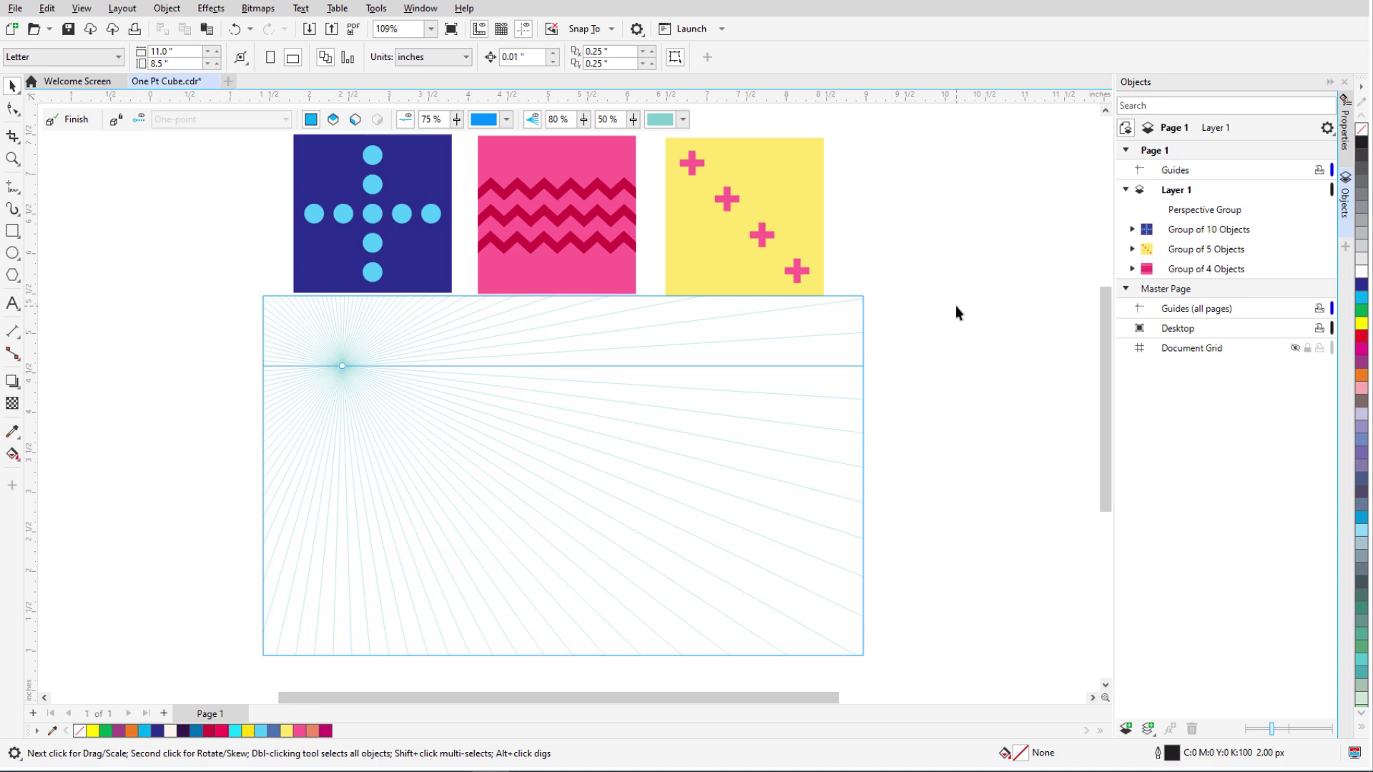
Step: Put the yellow plus-sign square on the orthographic plane at the grid's lower right
right_click(814, 194)
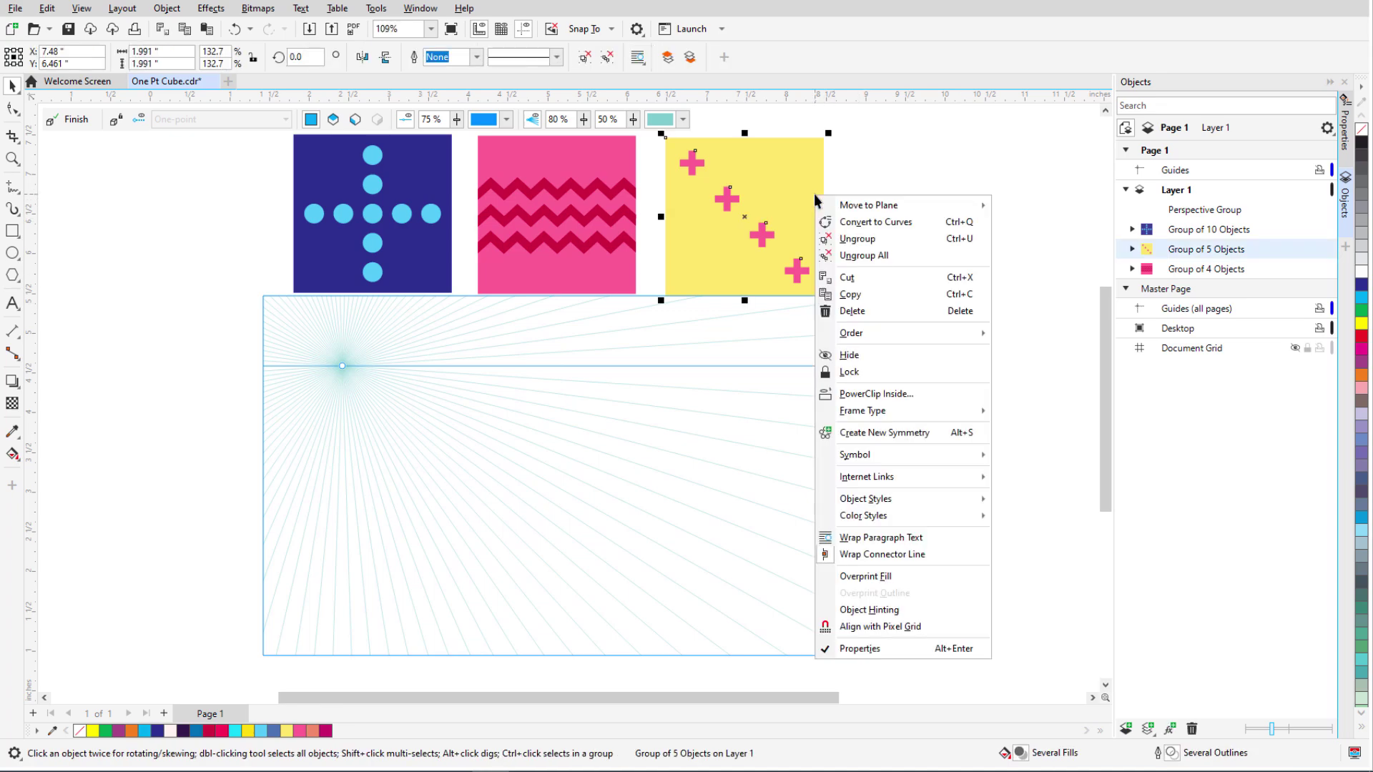
mouse_move(869, 205)
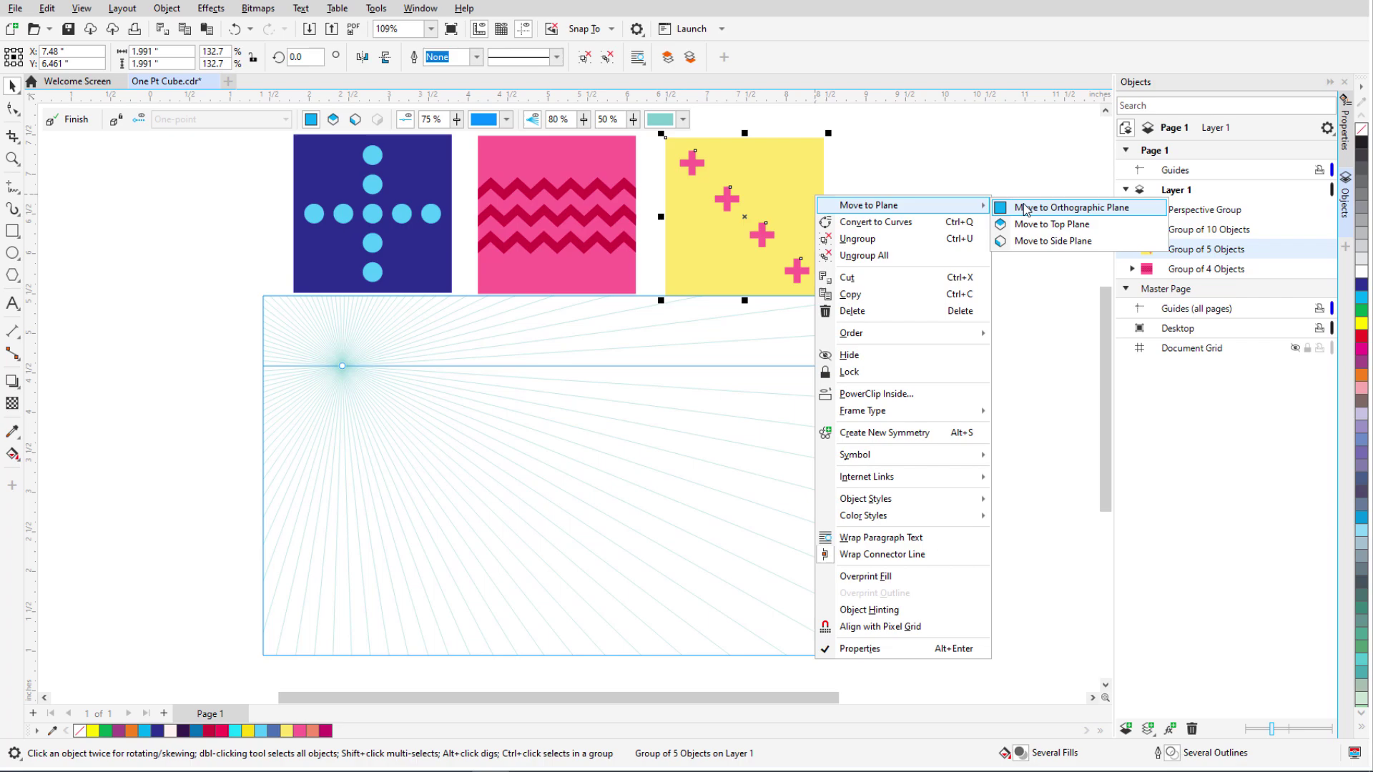
click(1030, 210)
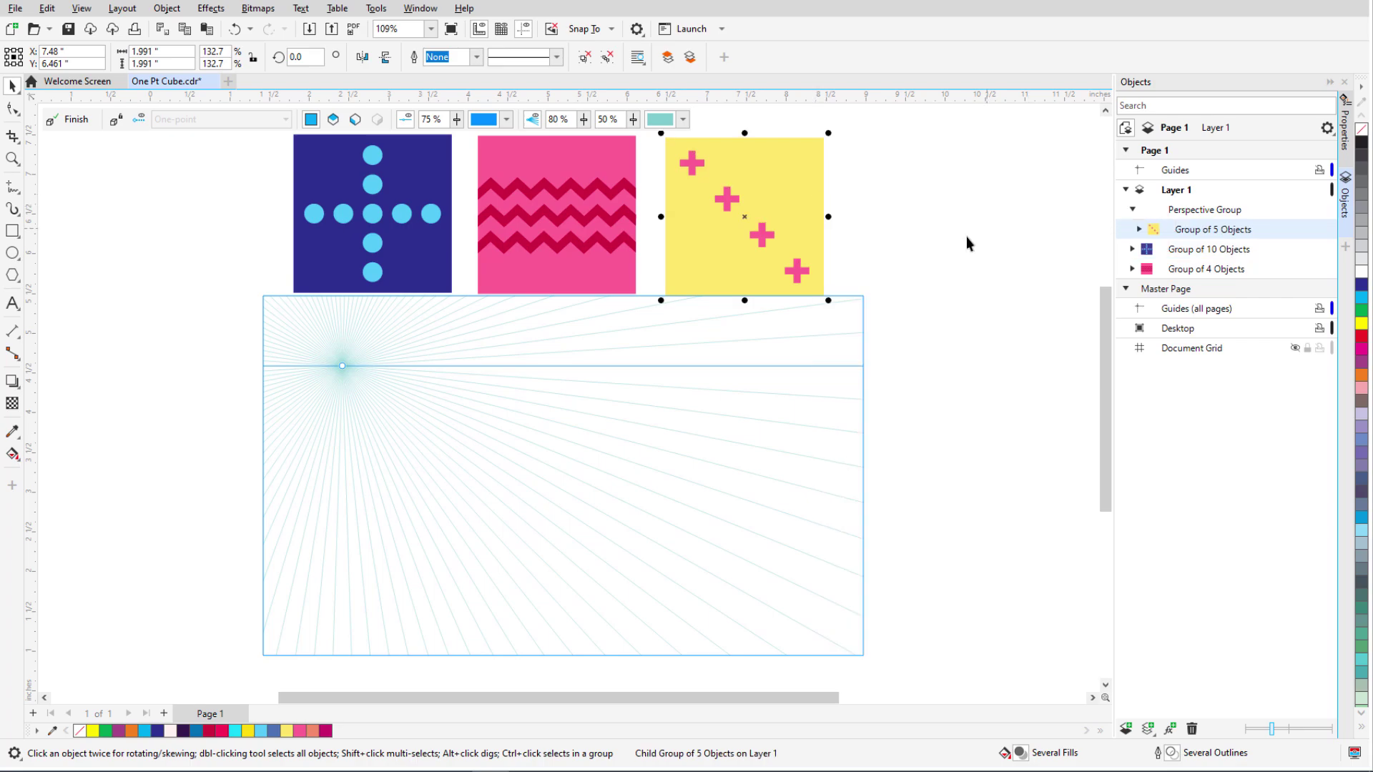
drag(715, 252, 645, 604)
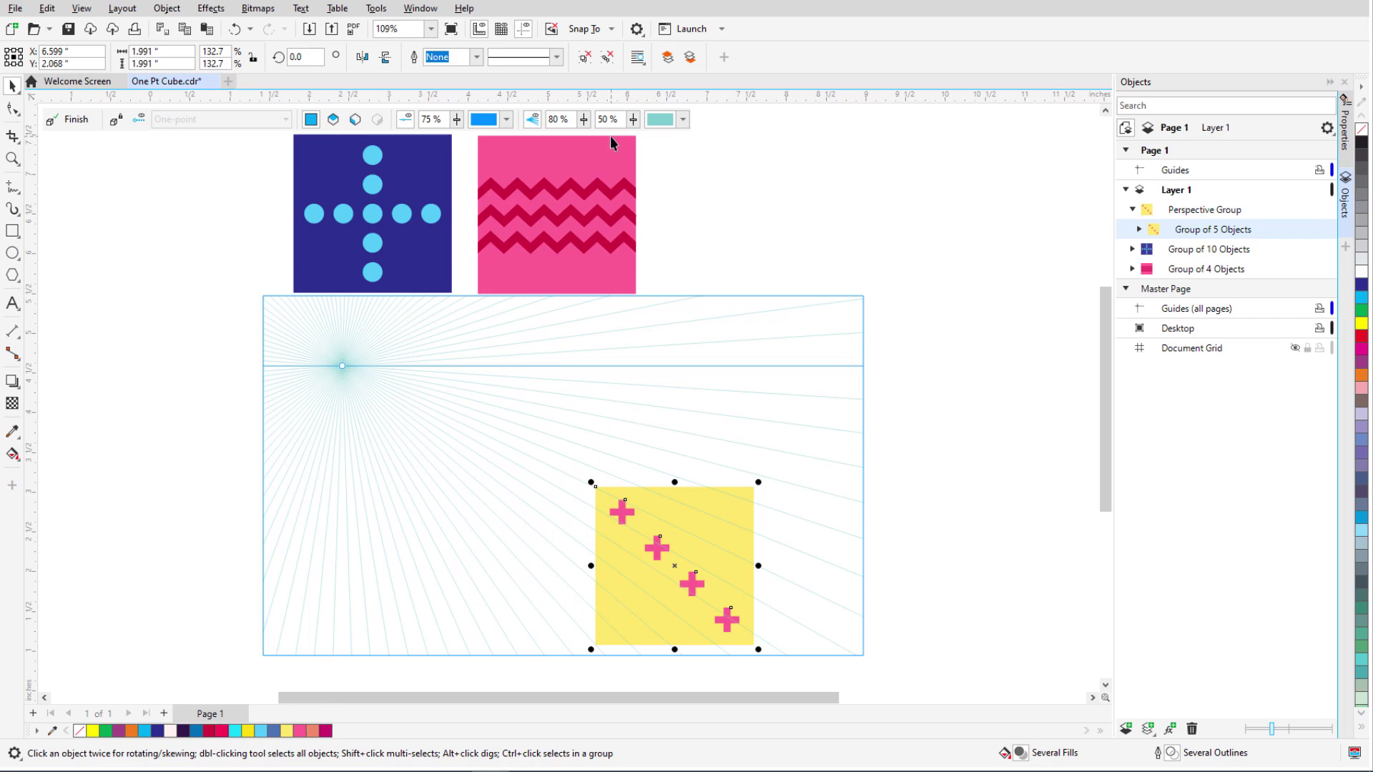
key(Escape)
Step: Put the pink zigzag square on the side plane, snapped to the yellow square and shrunk to fit
right_click(612, 160)
mouse_move(666, 163)
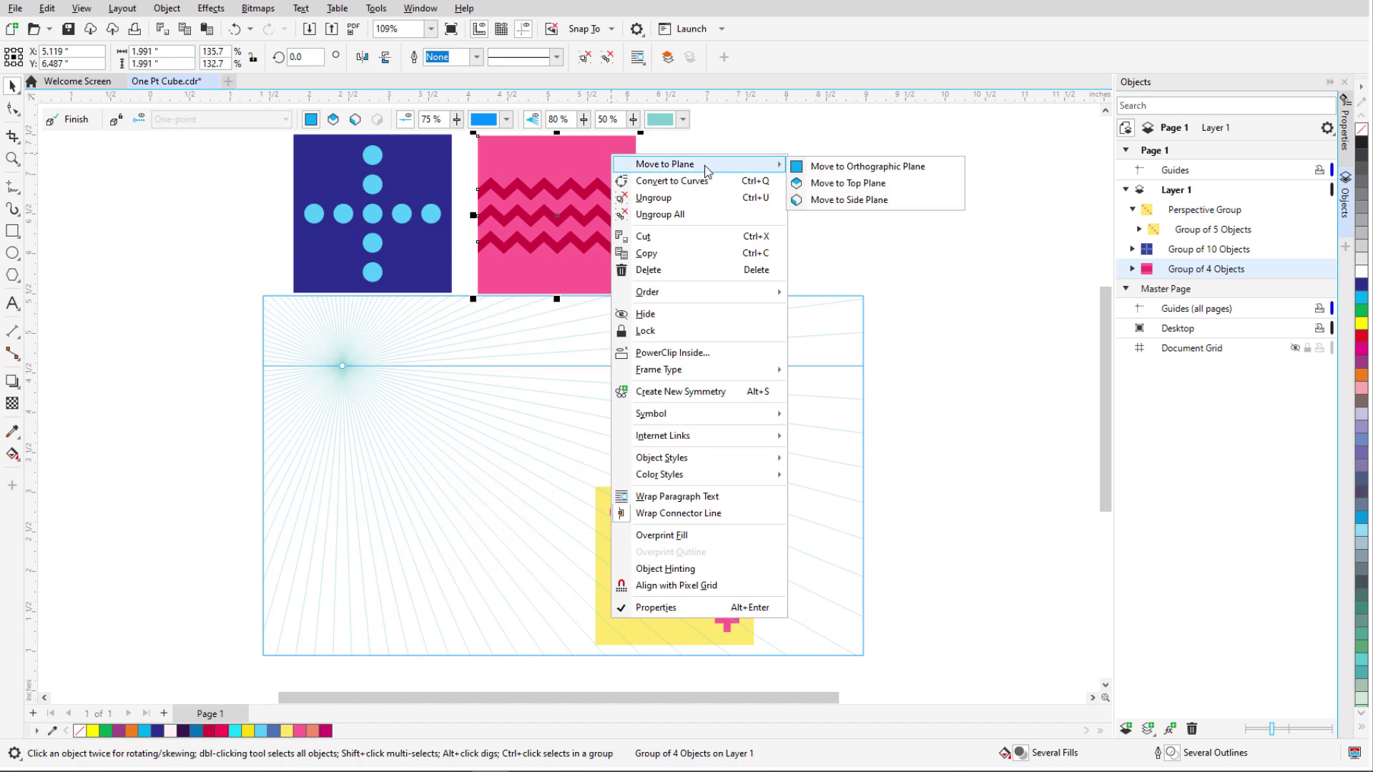
click(891, 201)
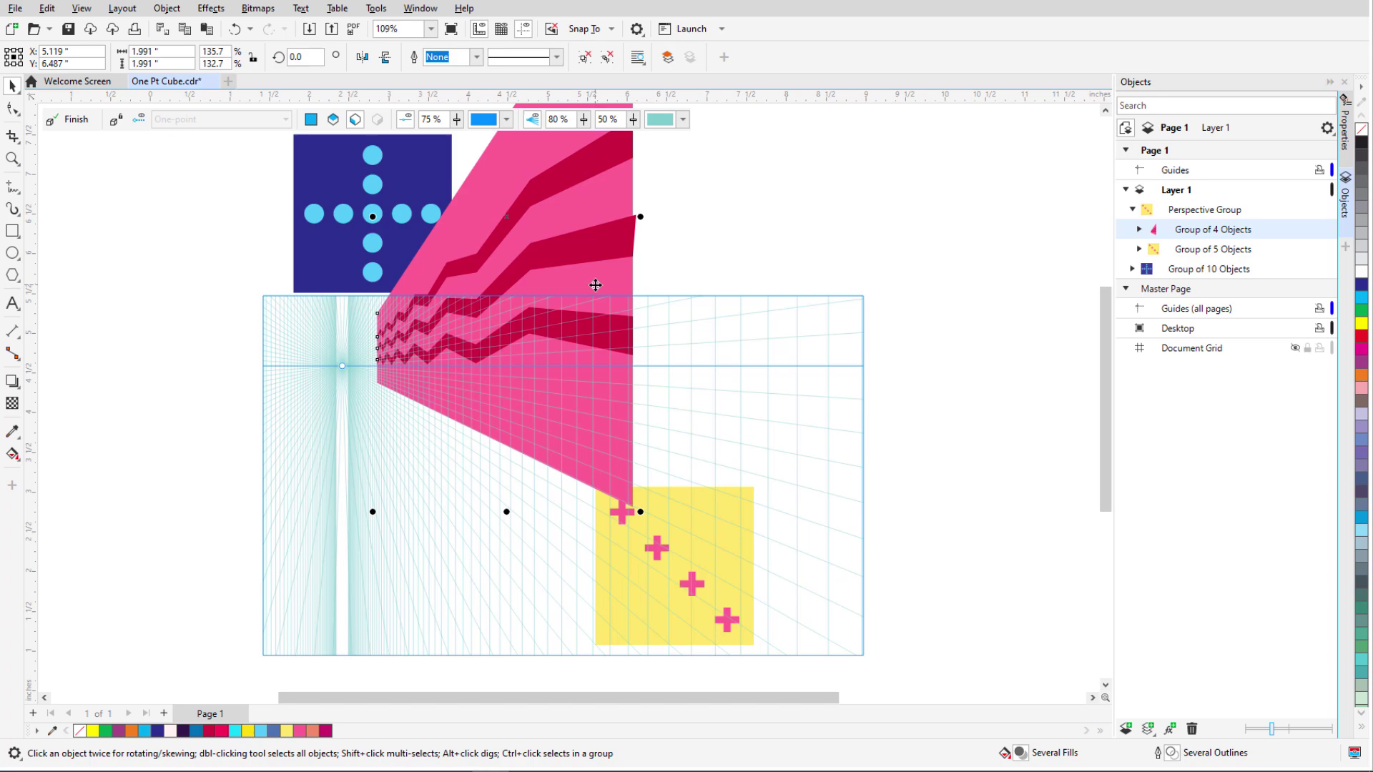
drag(595, 284, 547, 448)
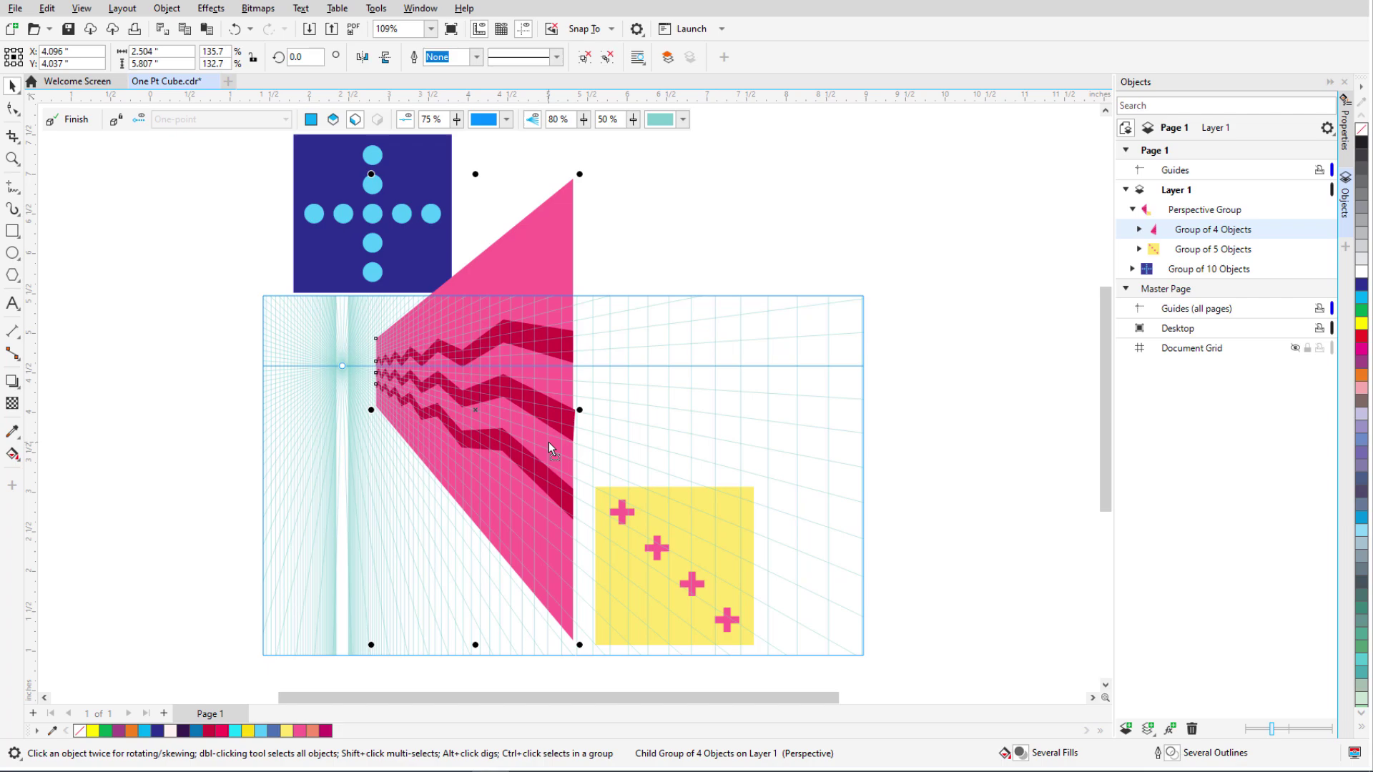
scroll(591, 658, up, 2)
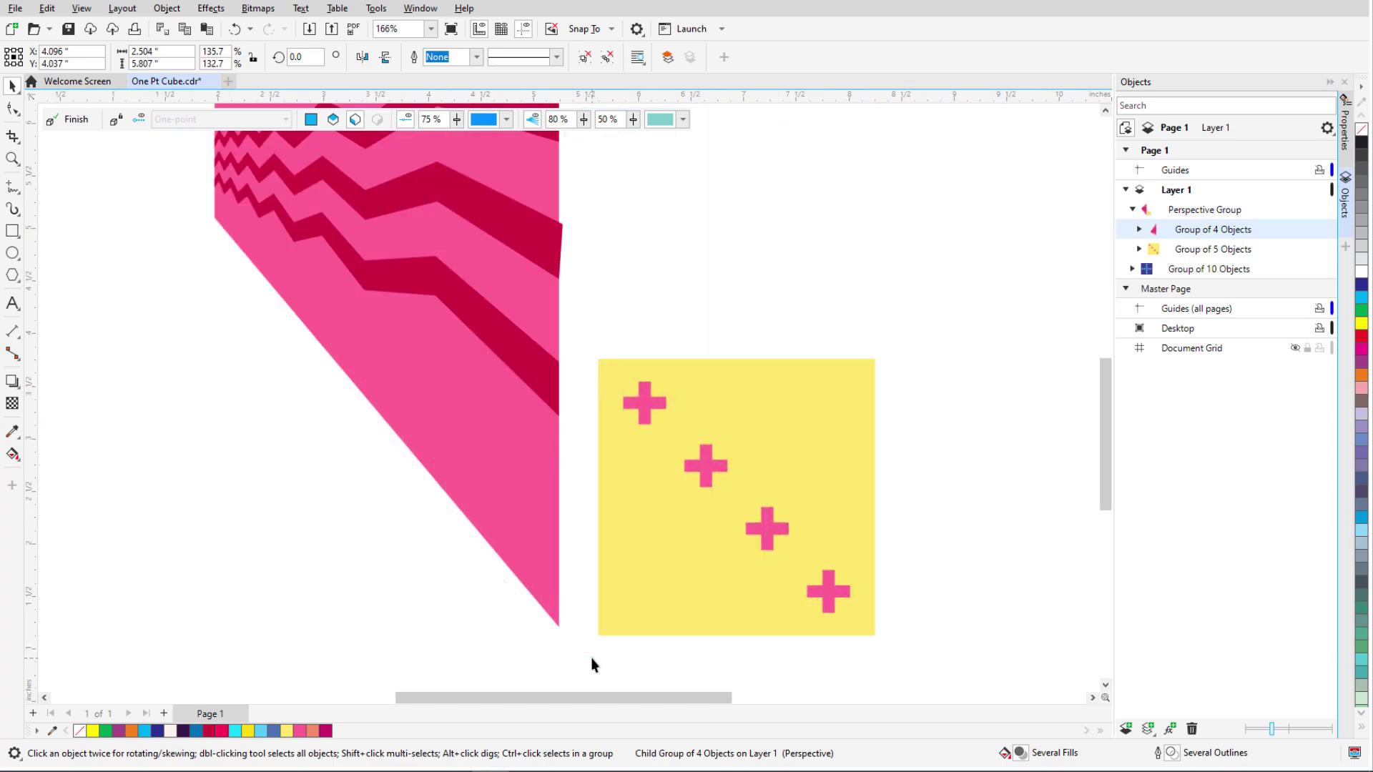
scroll(559, 639, up, 2)
scroll(558, 640, up, 2)
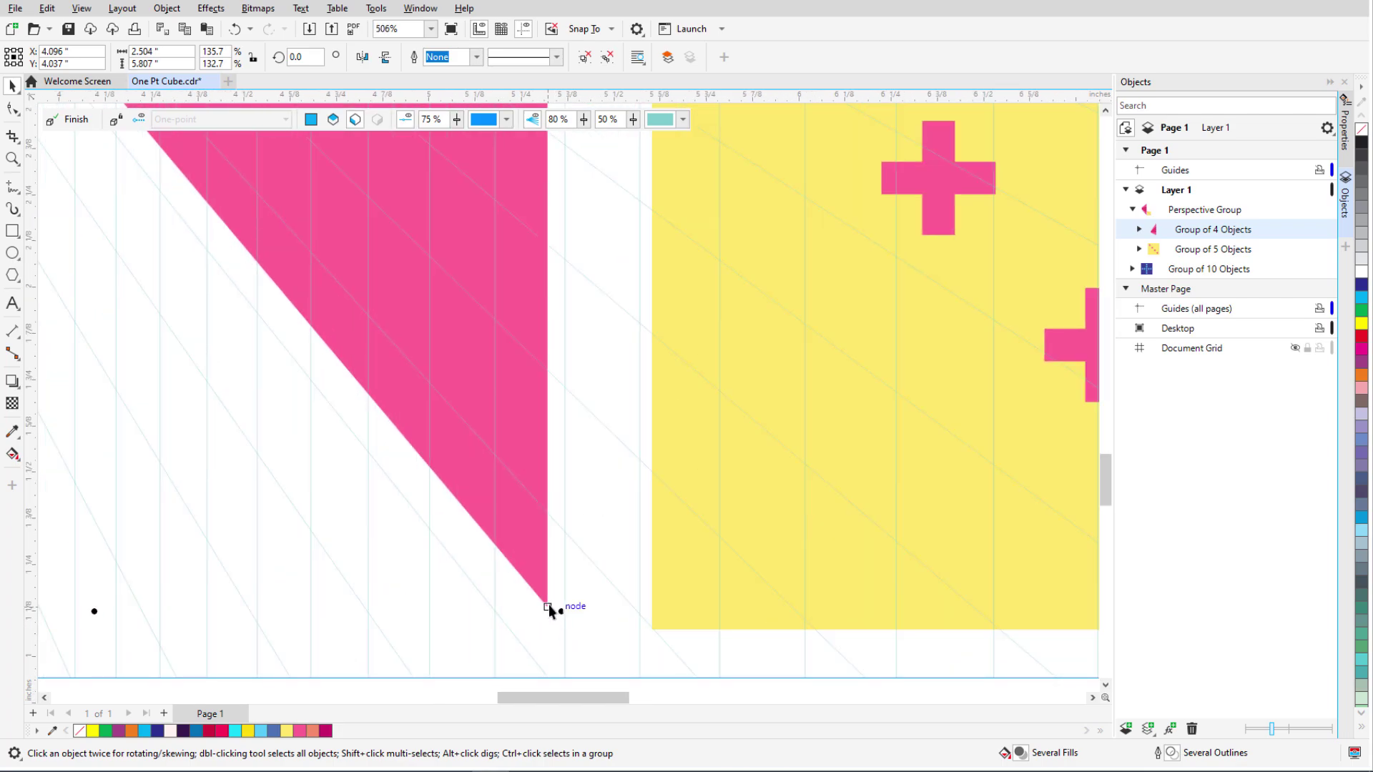
drag(549, 610, 652, 632)
scroll(637, 610, down, 3)
scroll(639, 608, down, 2)
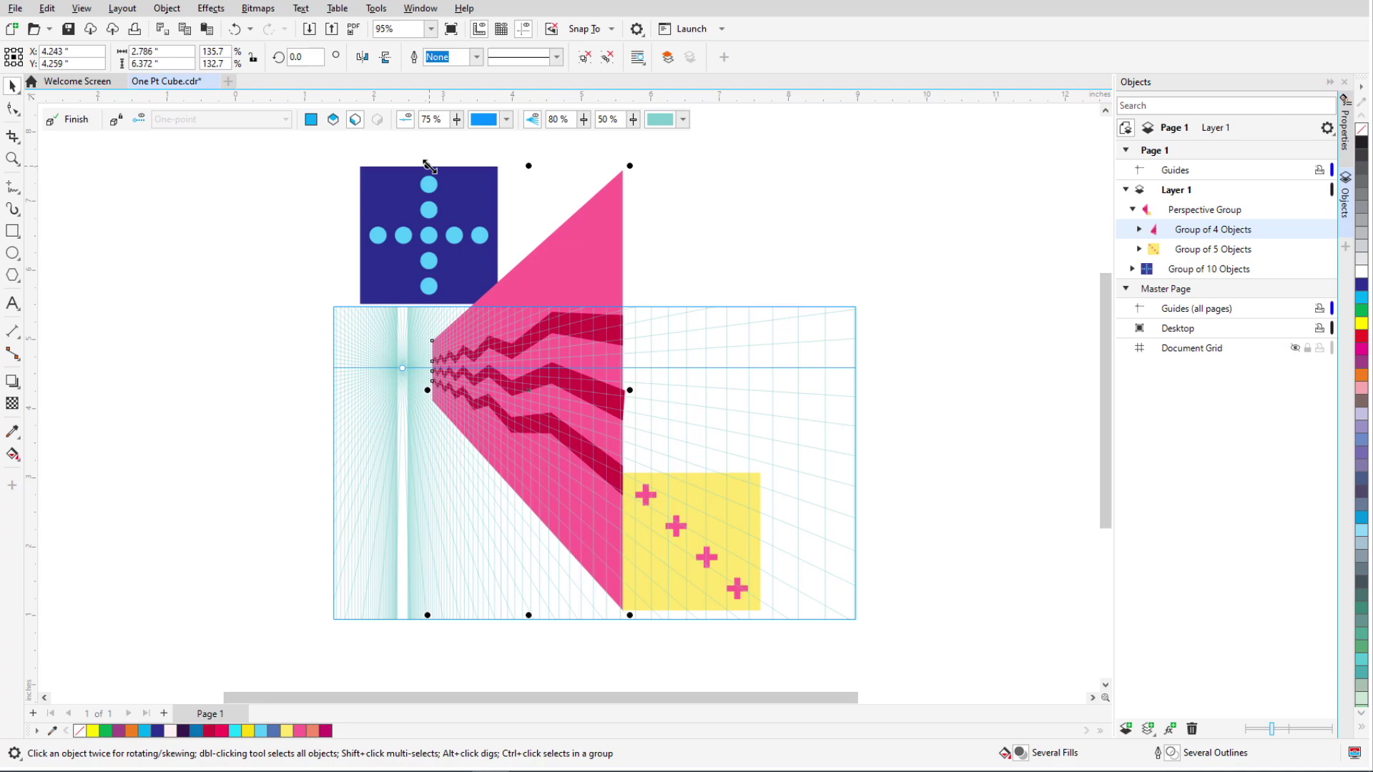
mouse_move(427, 167)
mouse_down()
mouse_move(556, 235)
mouse_move(554, 429)
mouse_up()
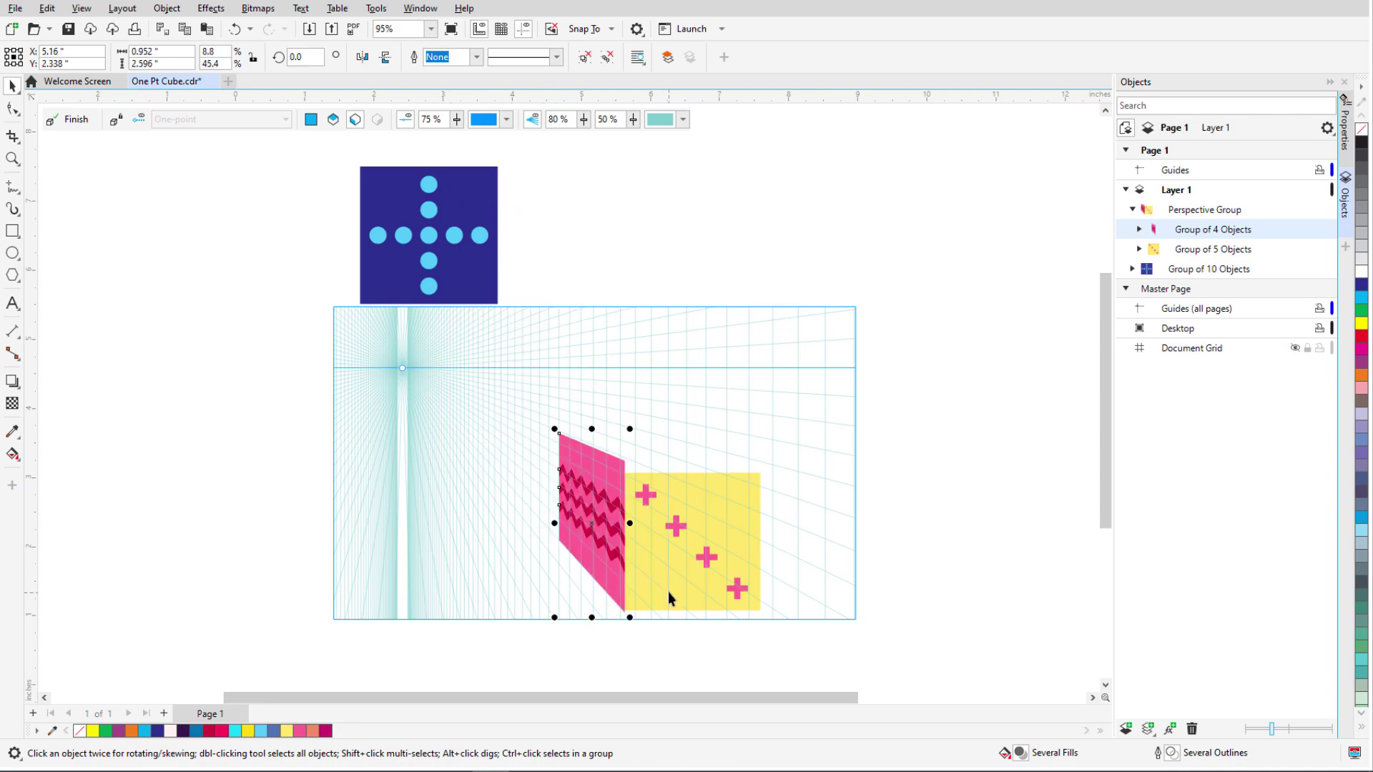
scroll(668, 592, up, 2)
scroll(668, 593, up, 2)
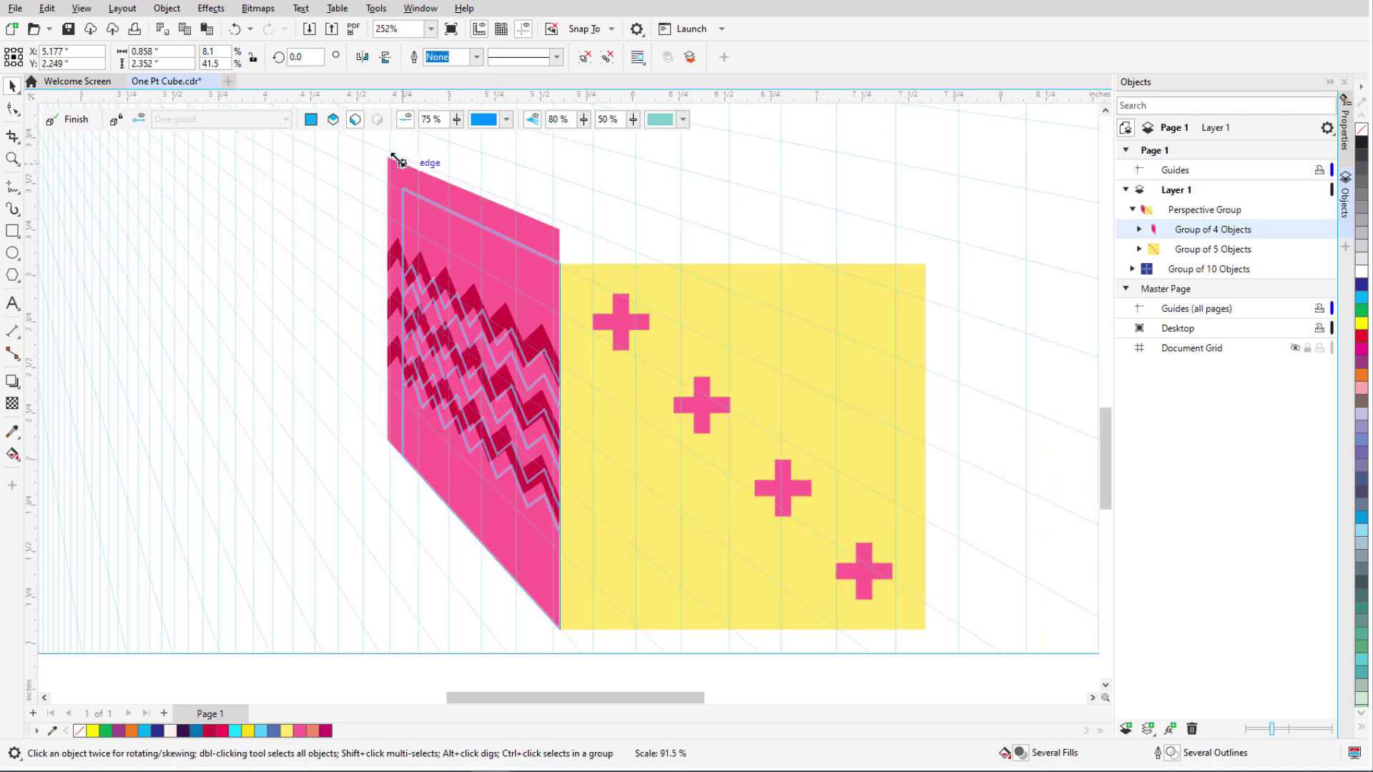
drag(398, 163, 397, 160)
scroll(402, 539, down, 2)
scroll(861, 533, down, 1)
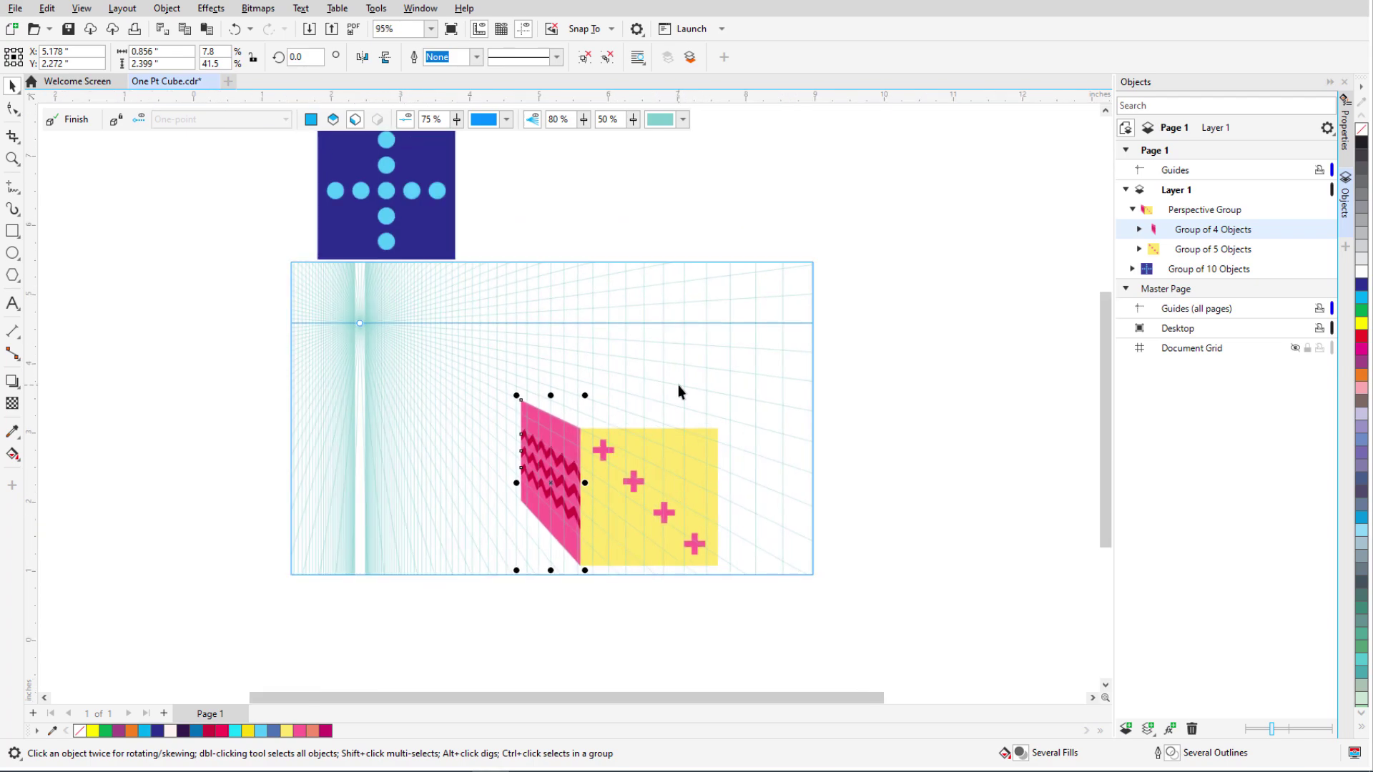
Step: Move the blue dotted square to the top plane and fit it onto the cube
right_click(440, 168)
mouse_move(493, 175)
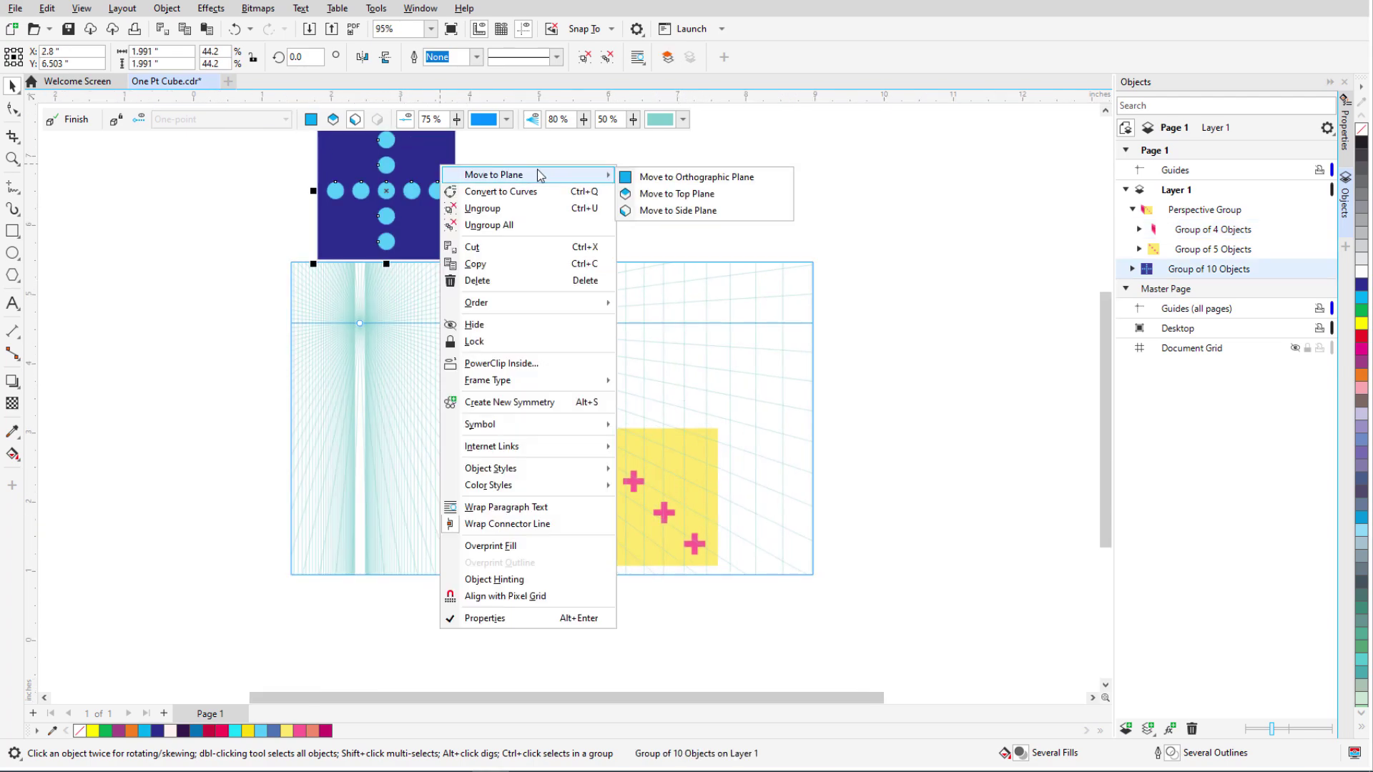
click(697, 193)
scroll(601, 378, up, 2)
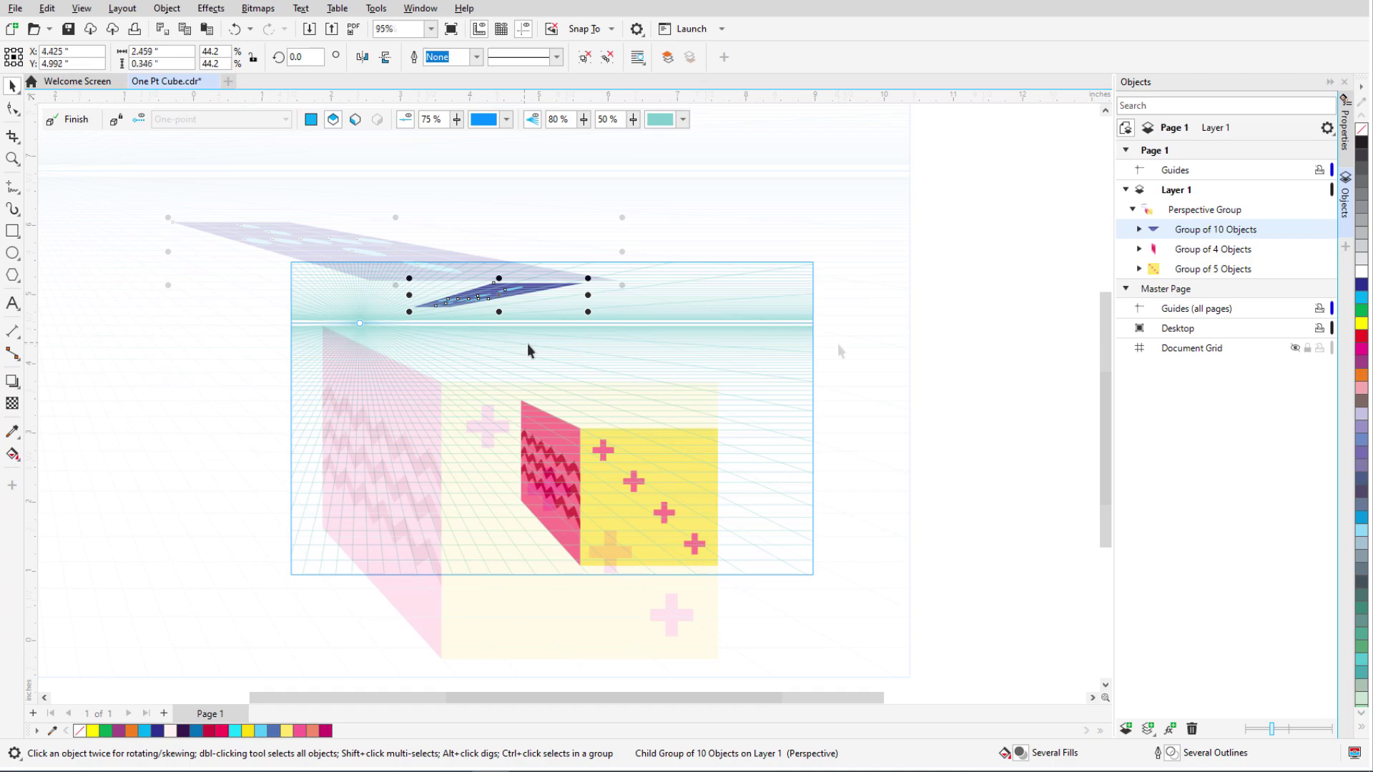
drag(629, 286, 716, 378)
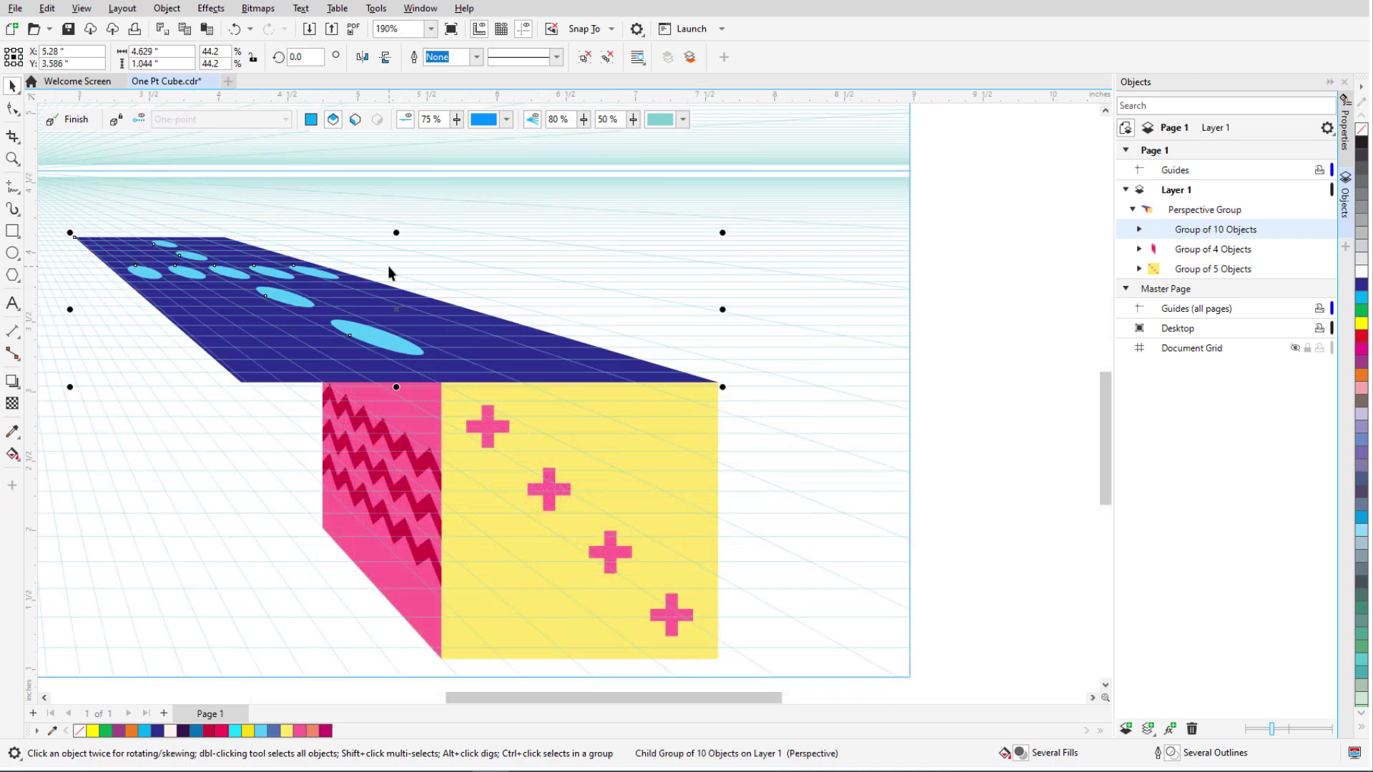
drag(398, 230, 542, 317)
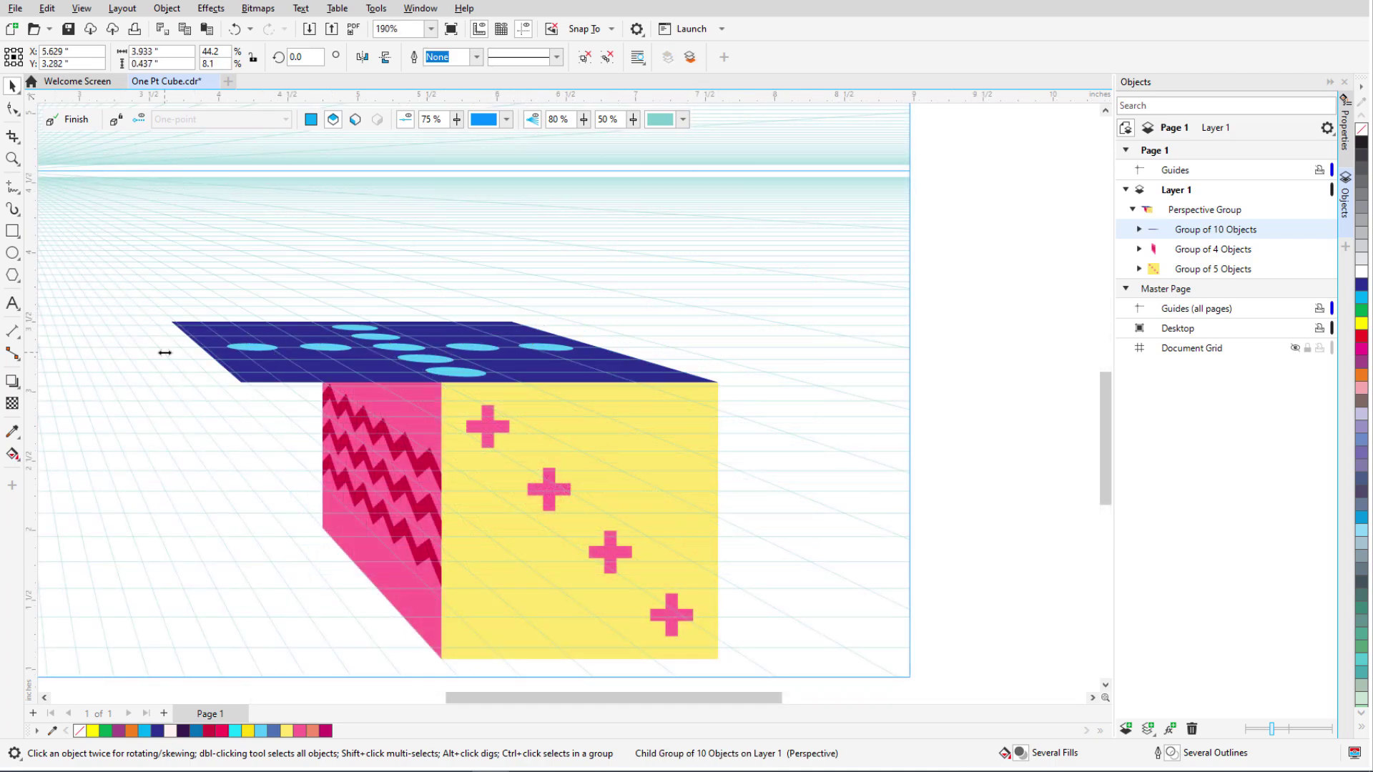
drag(166, 351, 394, 343)
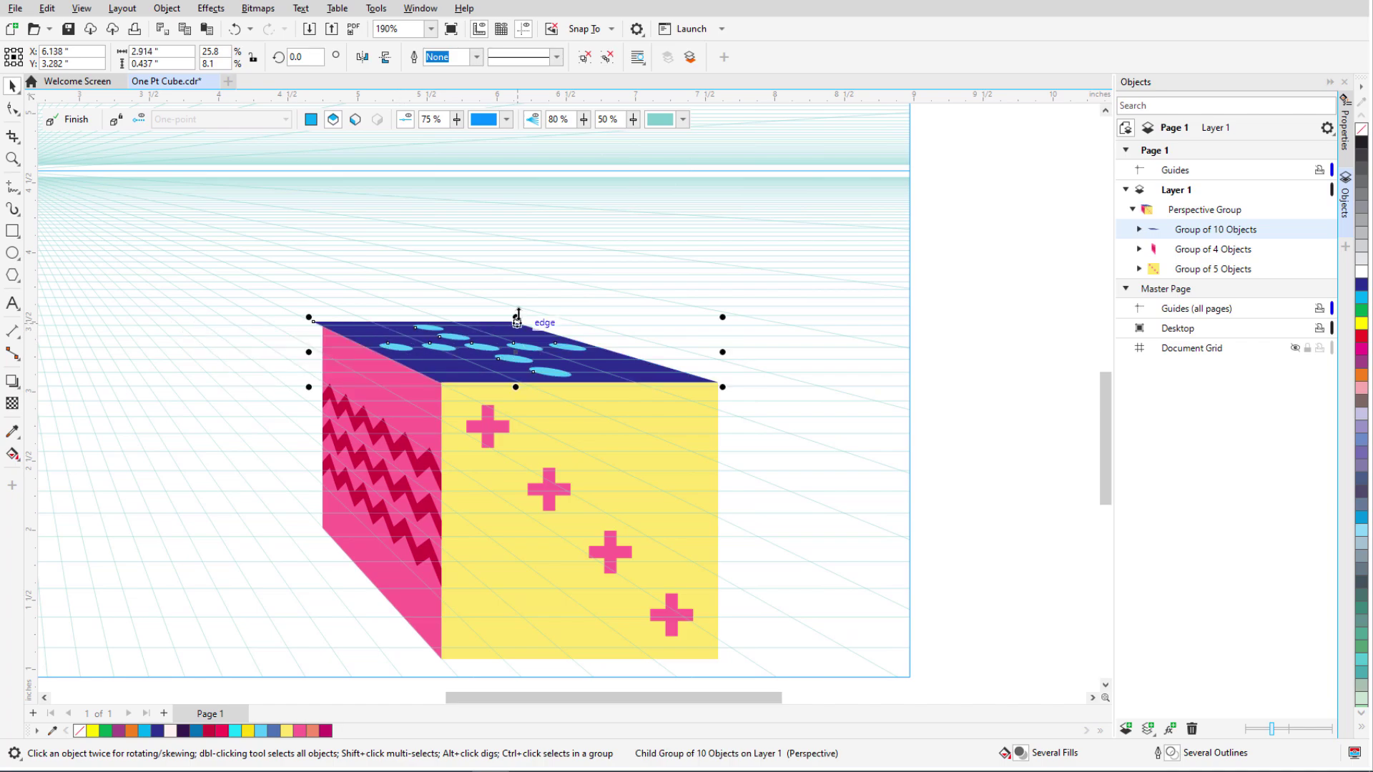
drag(521, 316, 528, 320)
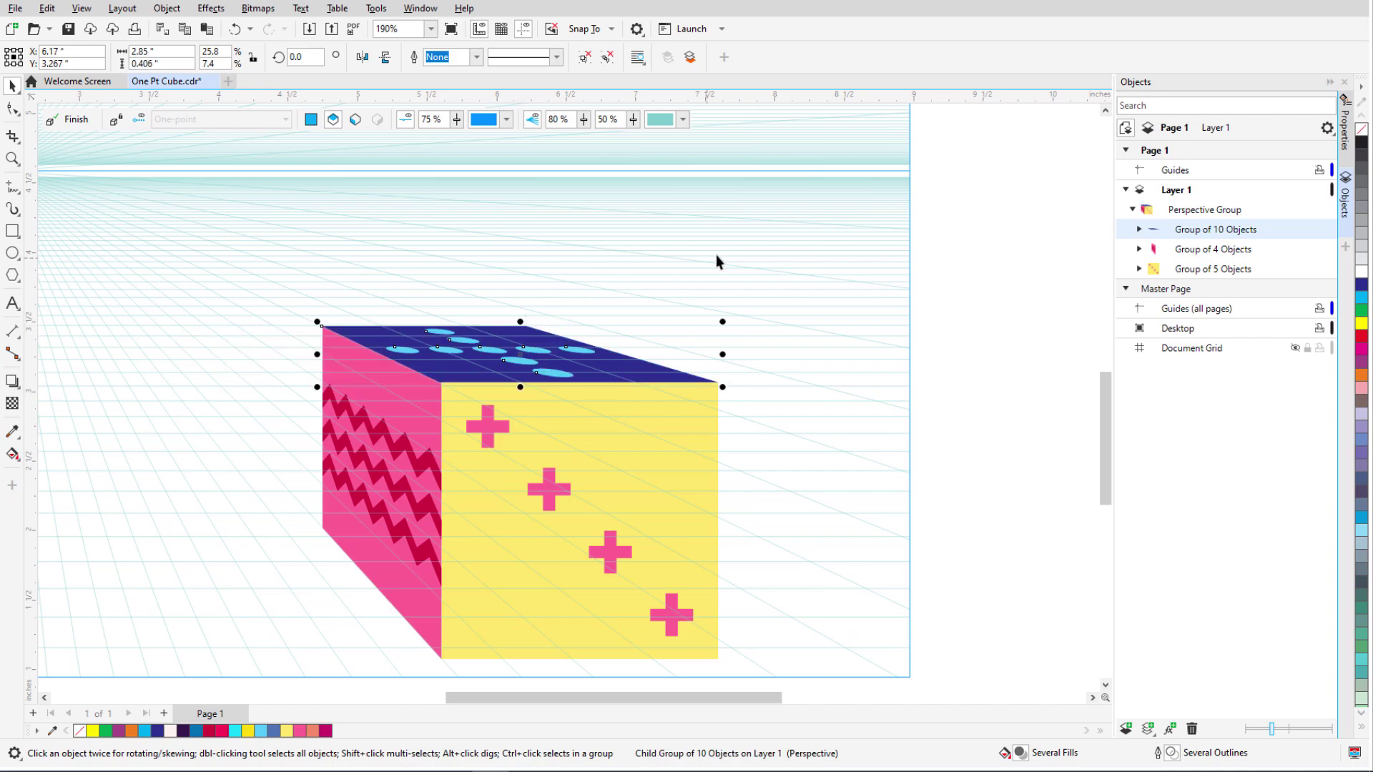
scroll(715, 255, down, 1)
scroll(596, 545, up, 1)
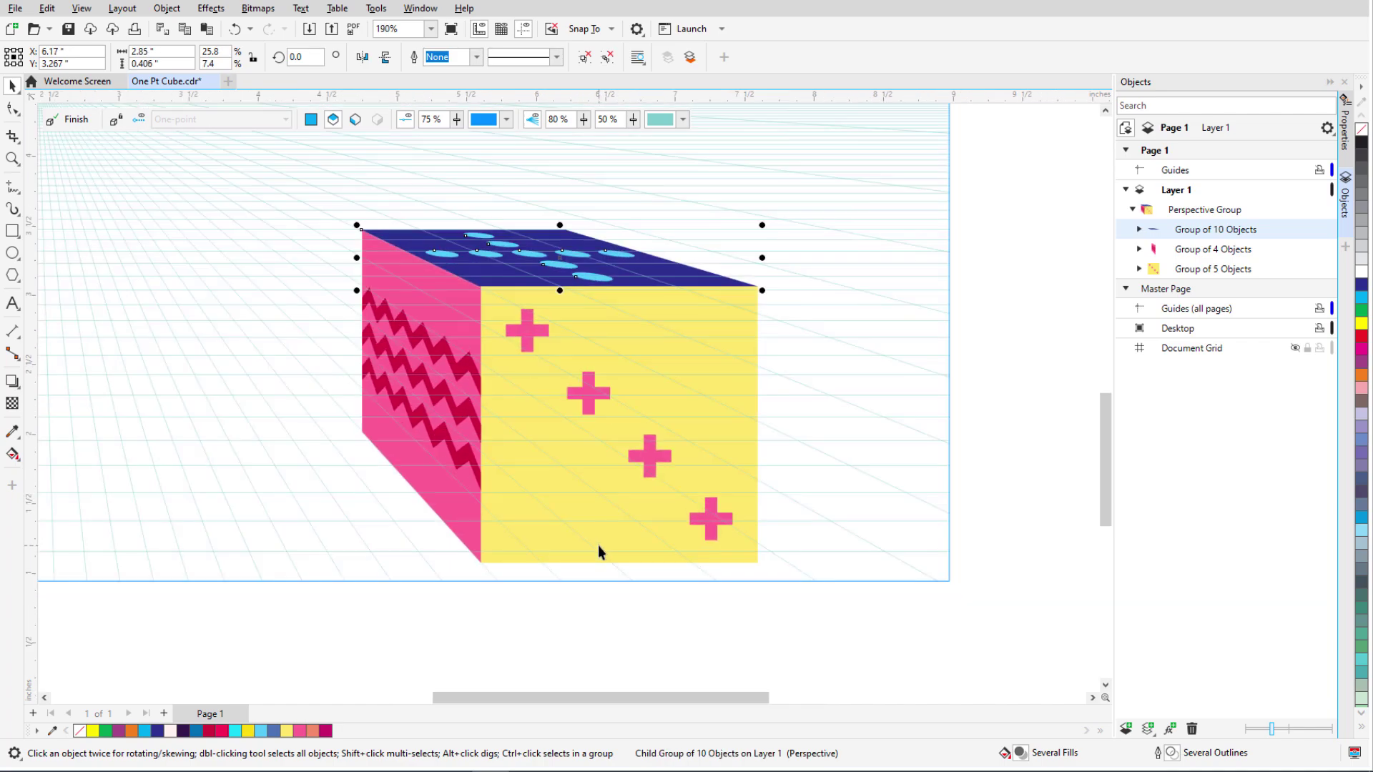
Step: Narrow the pink side face and shorten the blue top face to match
click(461, 512)
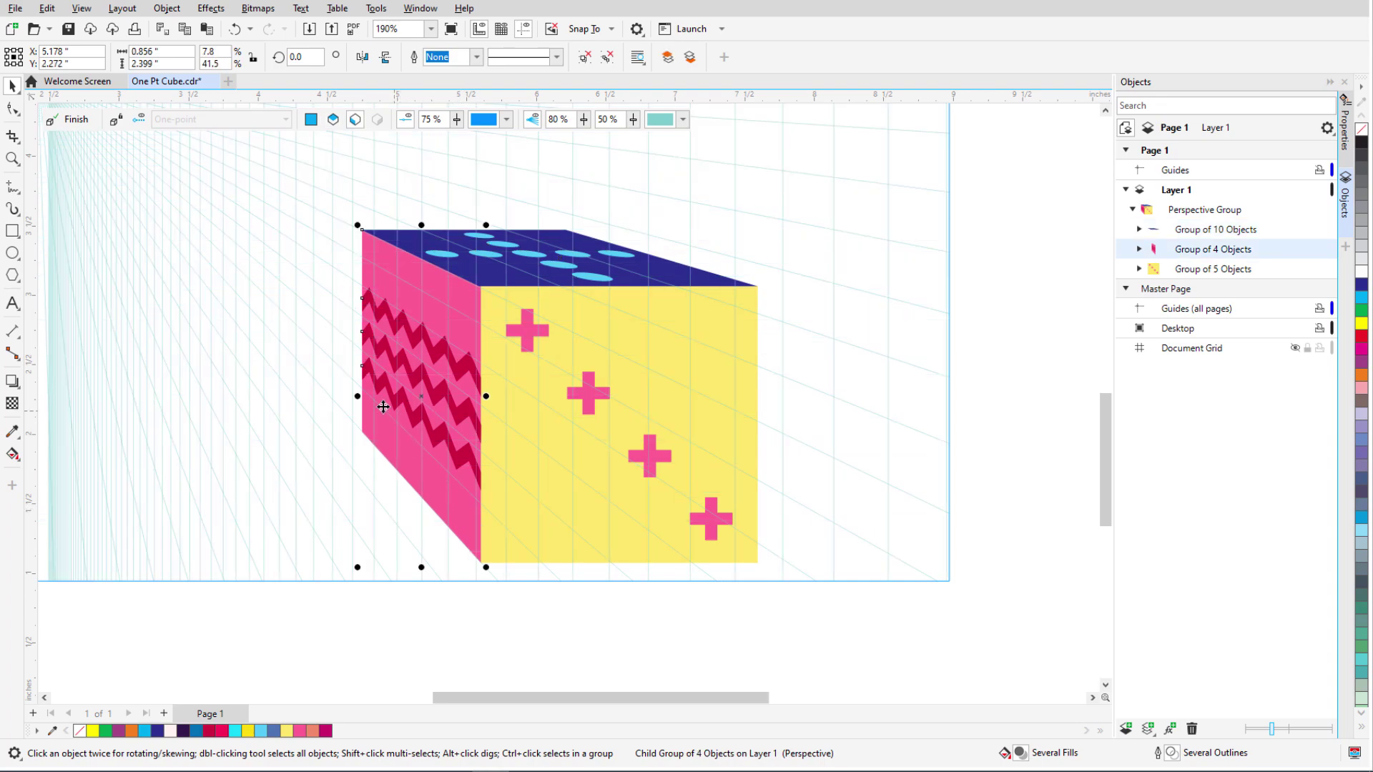
drag(357, 396, 396, 404)
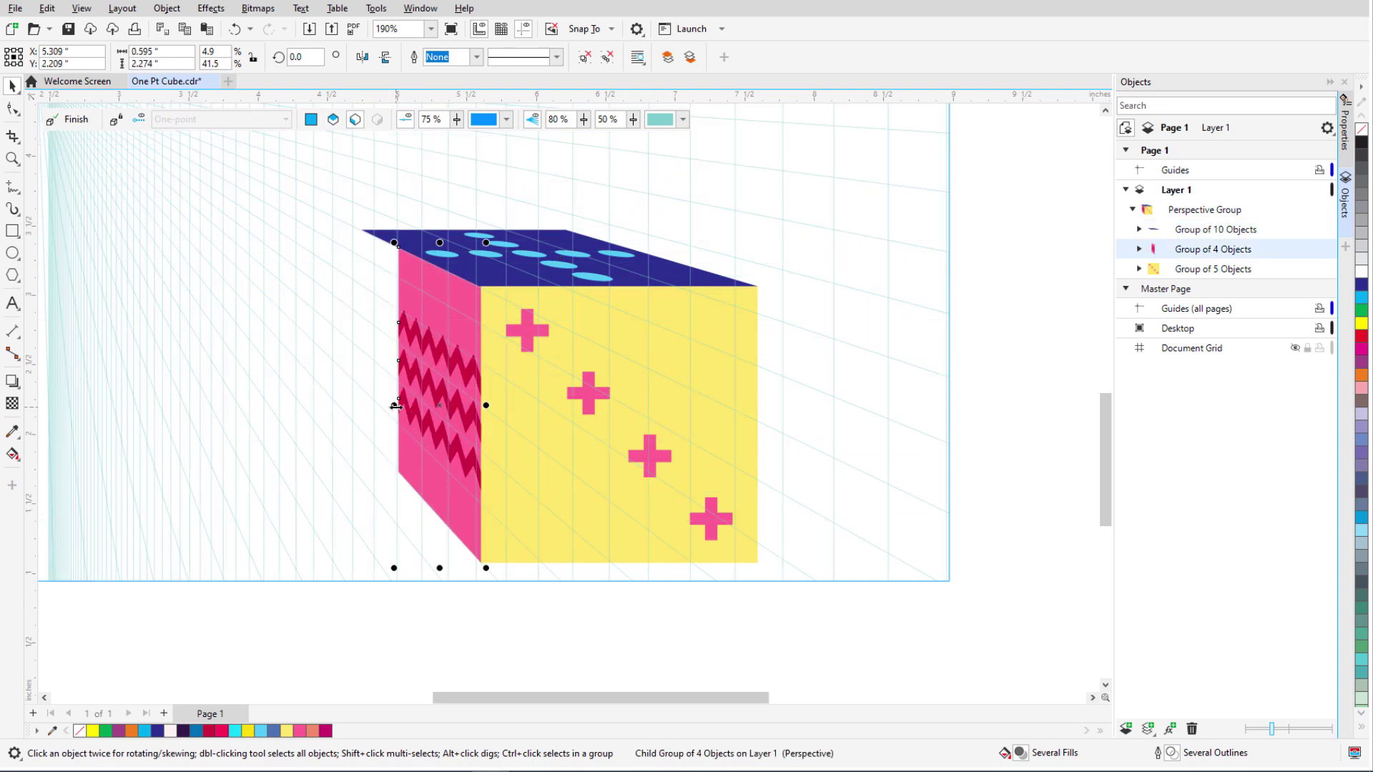
click(501, 283)
drag(561, 223, 576, 243)
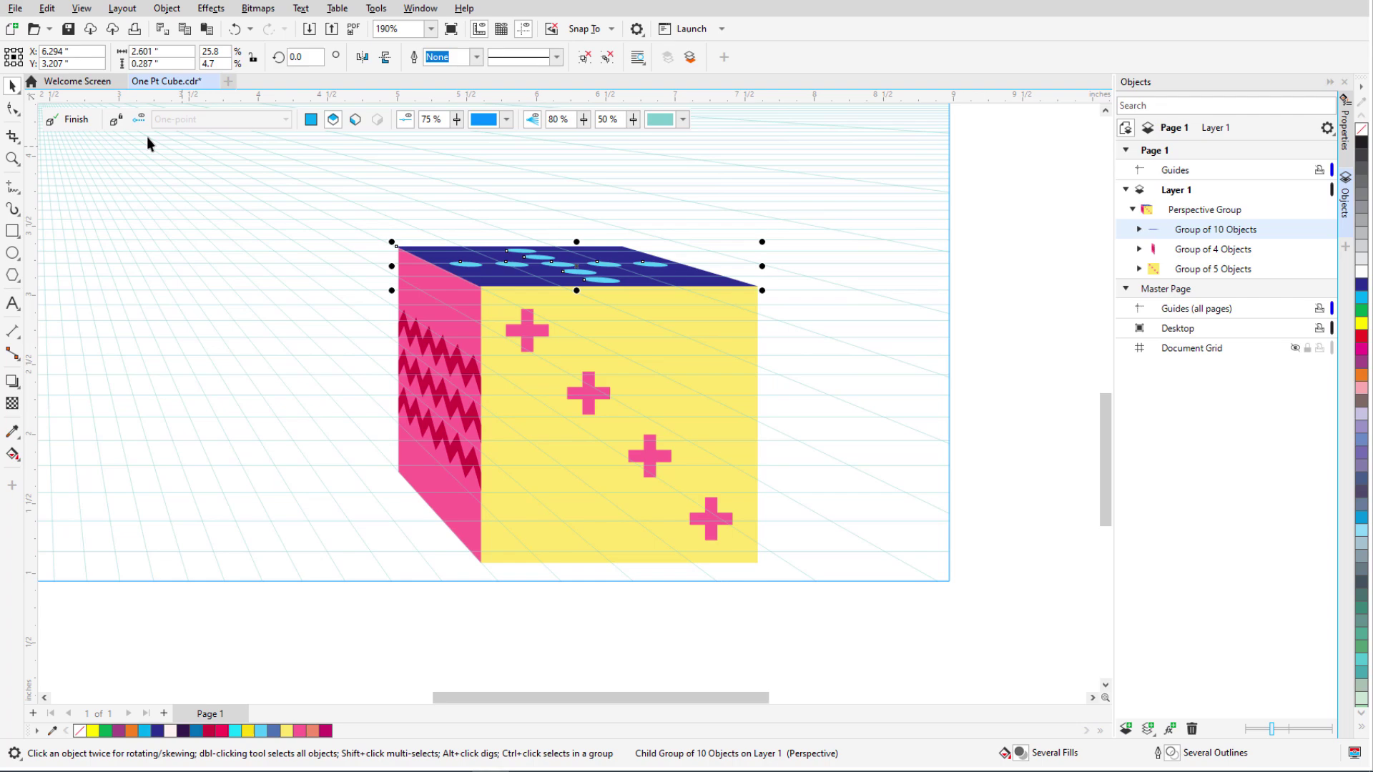
Step: Finish perspective editing, then move the cube group lower right and enlarge it to about 170%
click(77, 125)
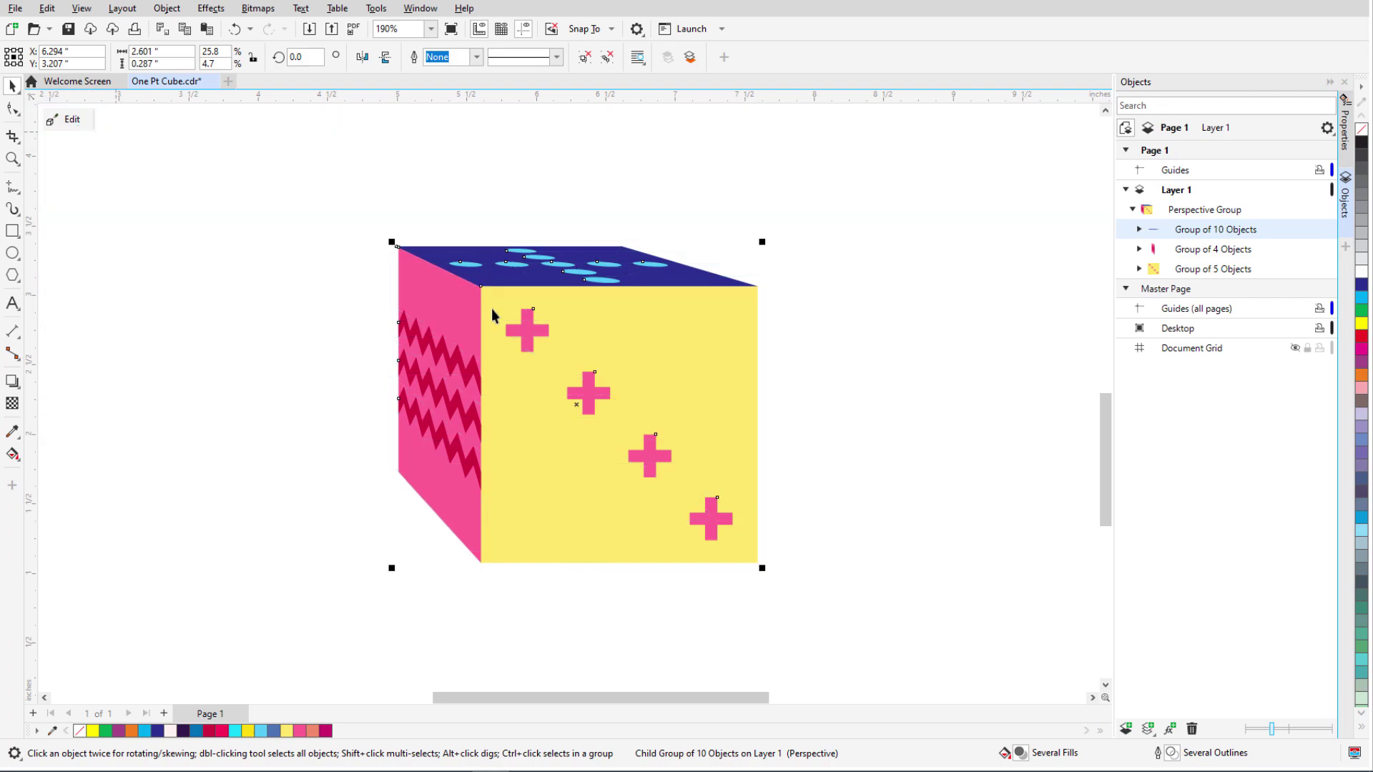
click(852, 384)
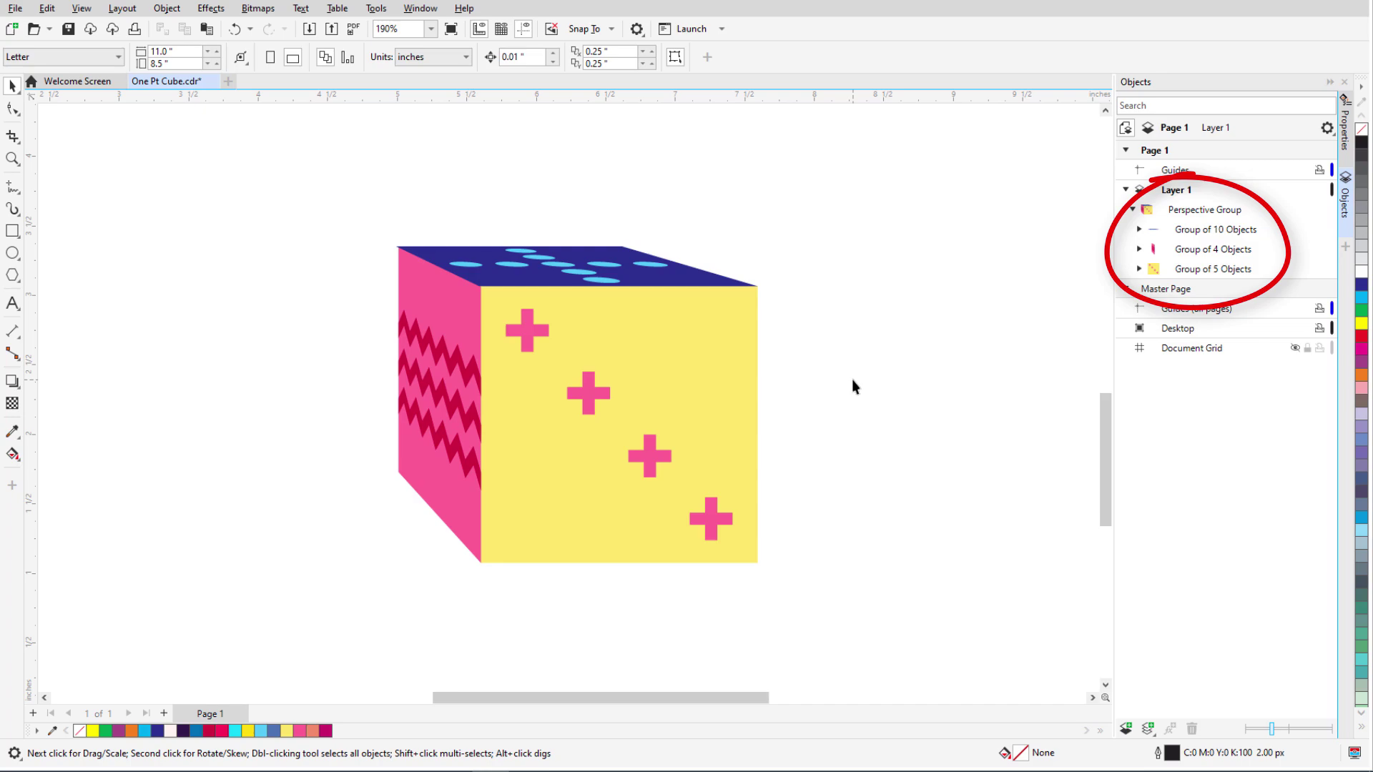
click(679, 384)
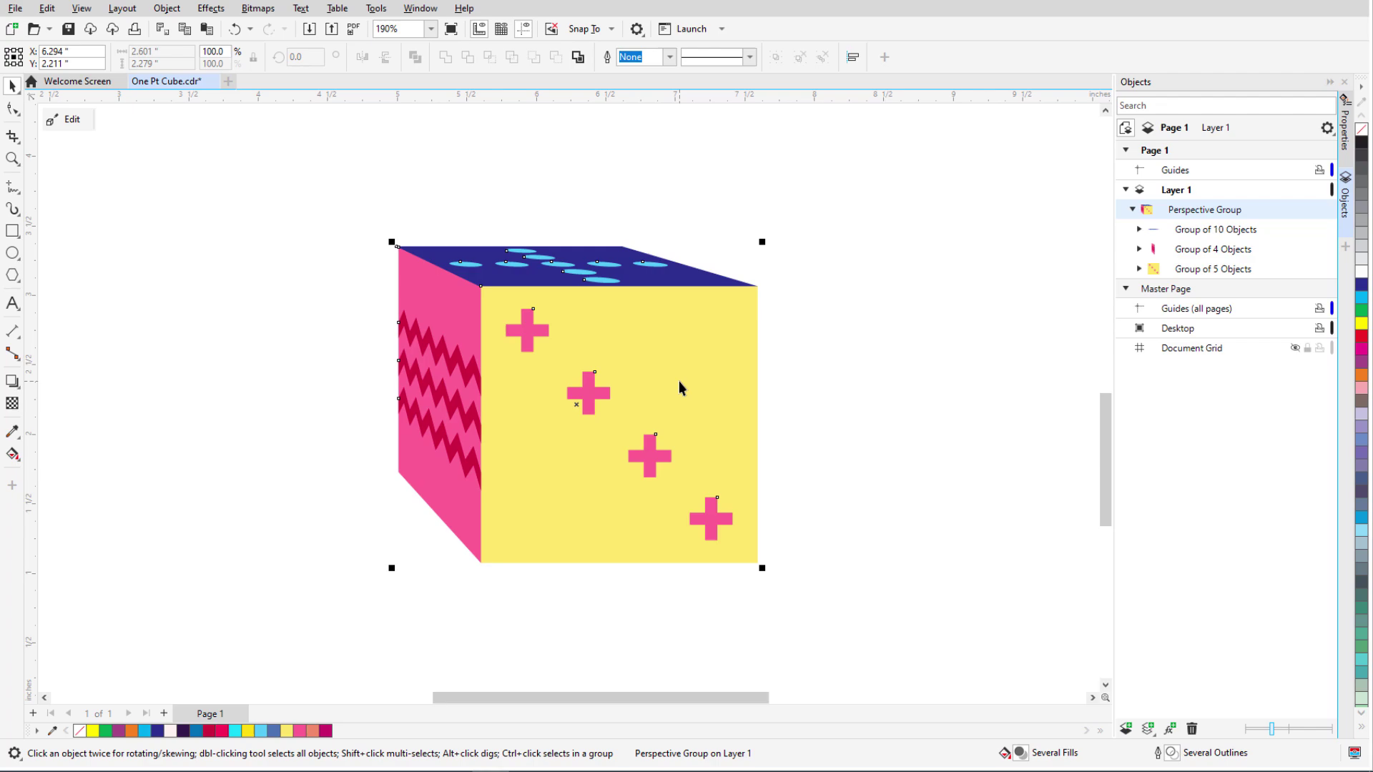
click(75, 120)
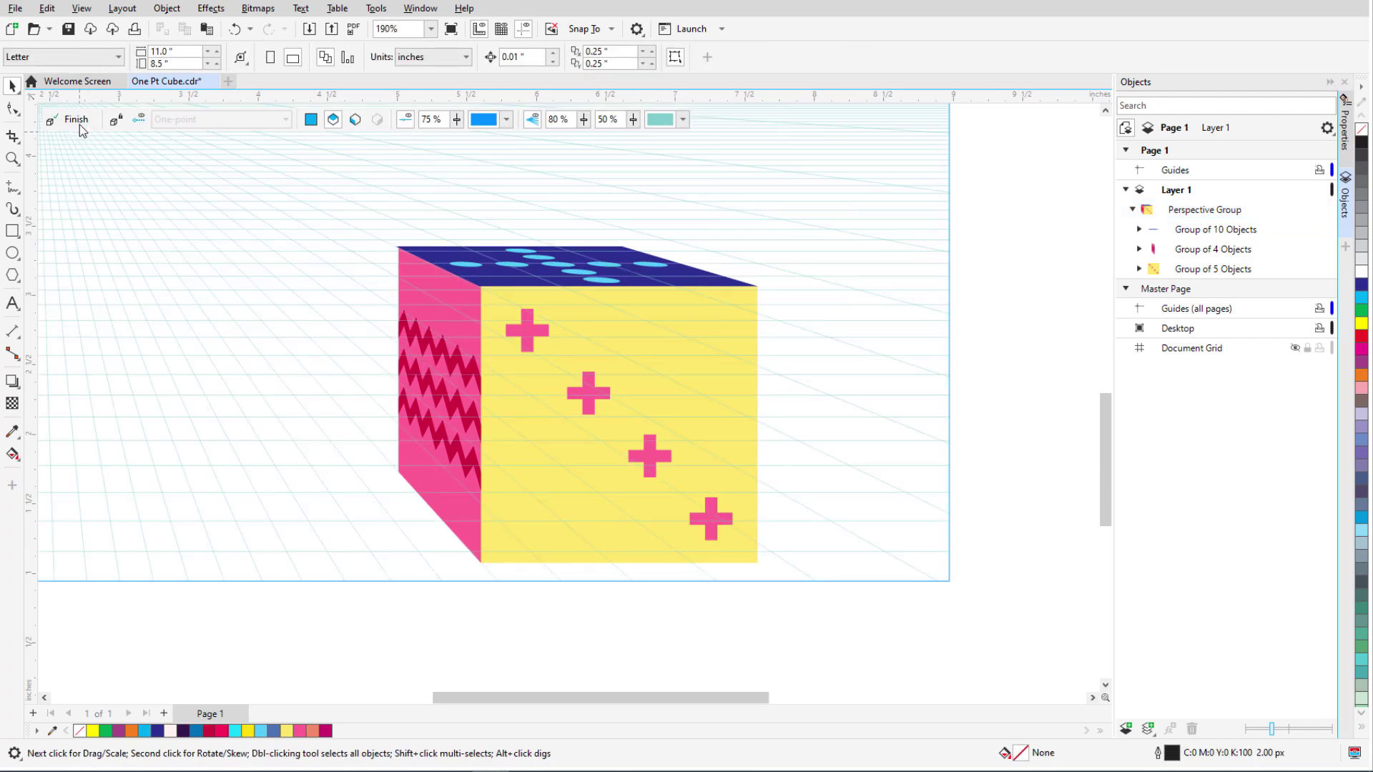
click(79, 125)
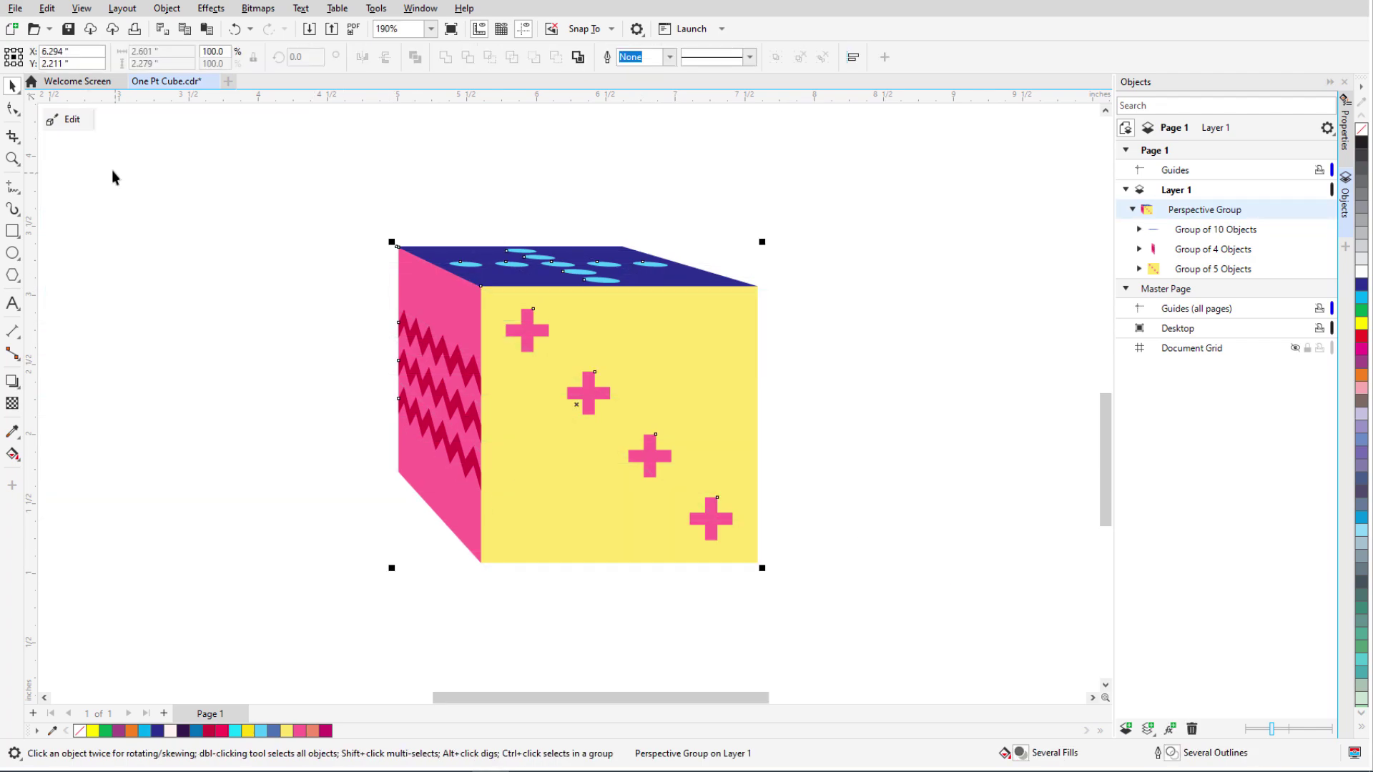
scroll(279, 235, down, 2)
drag(444, 322, 712, 278)
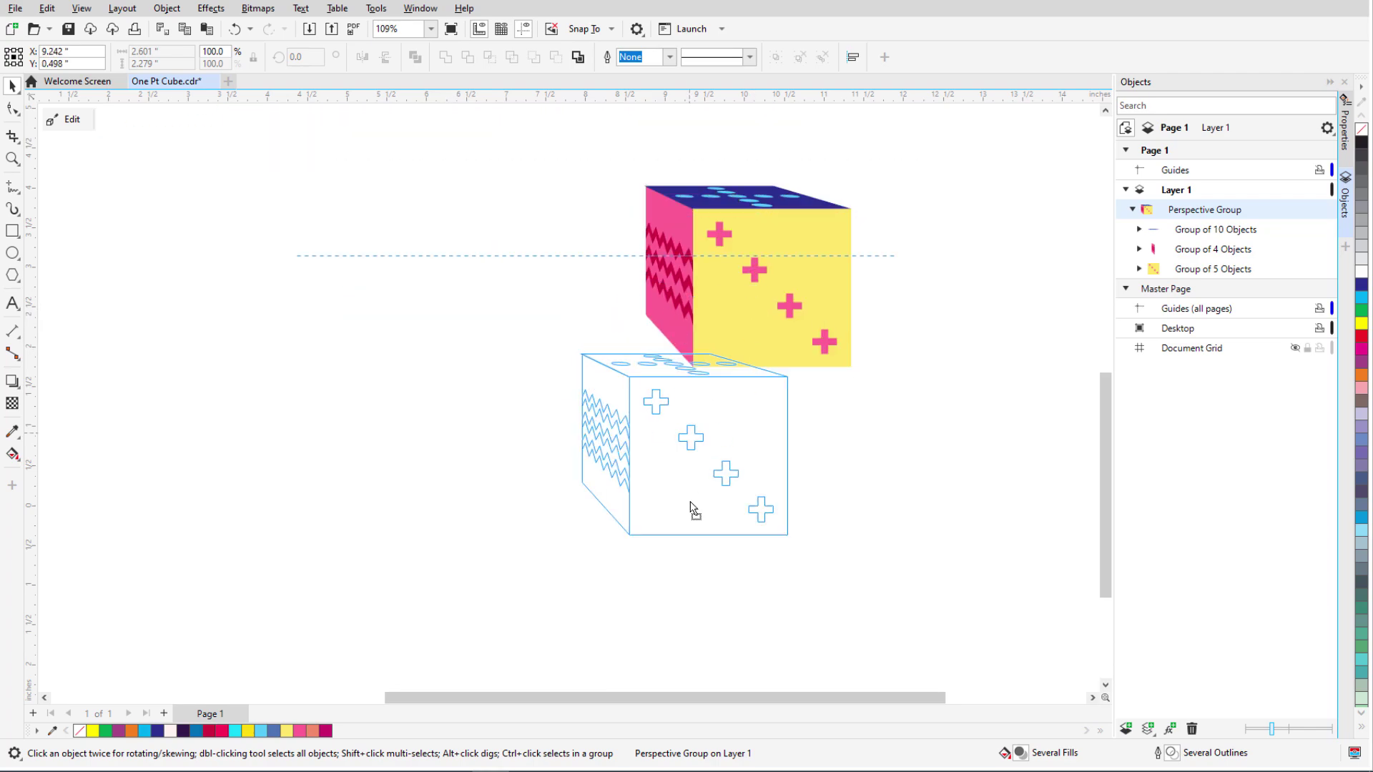
mouse_move(648, 191)
mouse_down()
mouse_move(580, 384)
mouse_move(377, 250)
mouse_up()
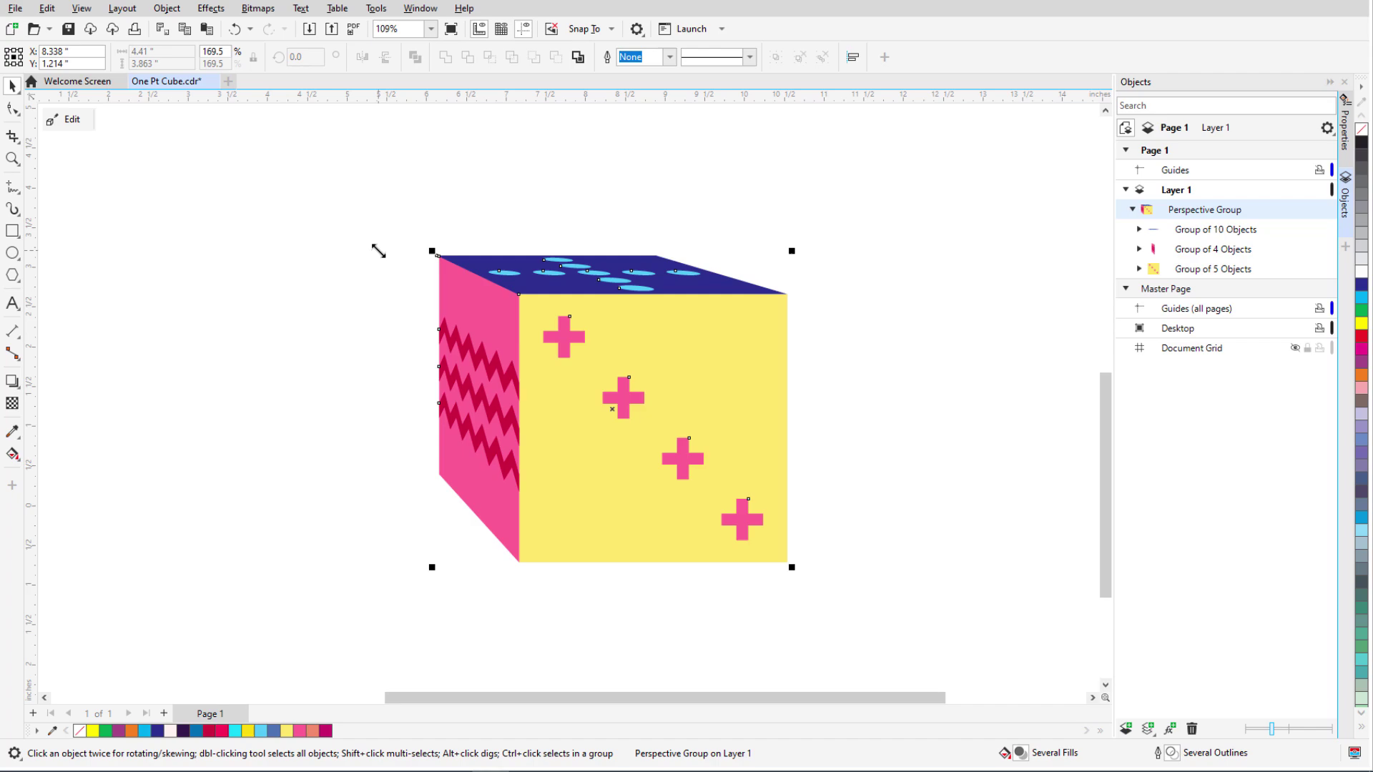
Step: Break the cube's perspective group apart and ungroup its faces
right_click(642, 355)
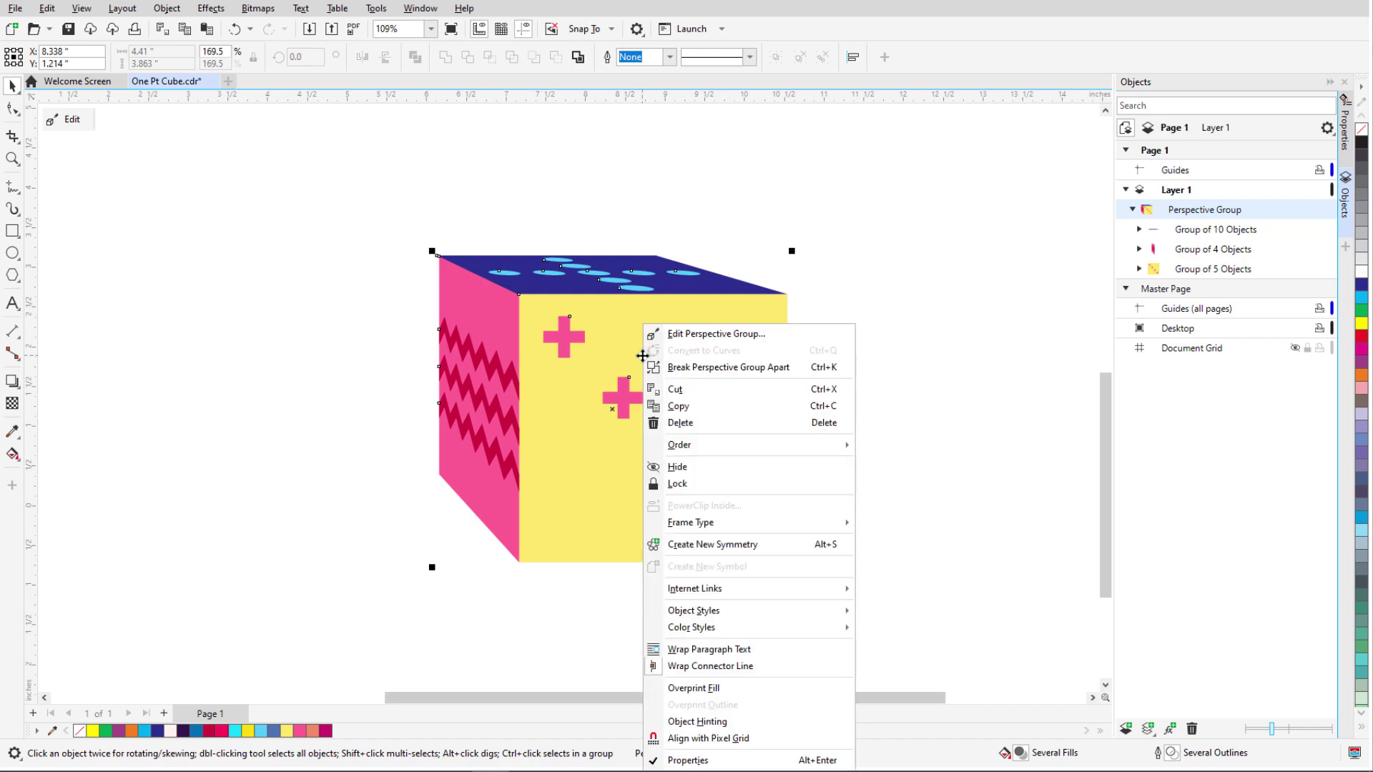
click(804, 367)
right_click(705, 322)
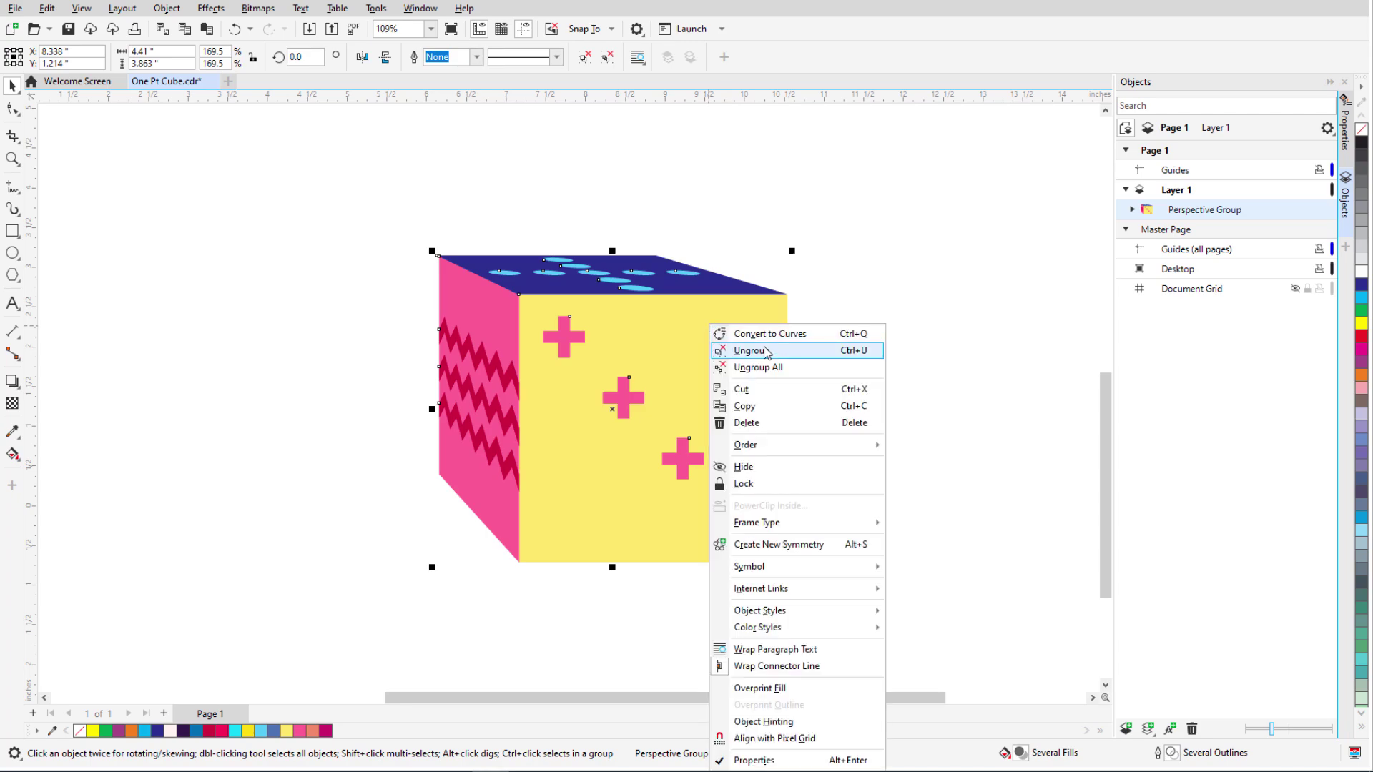
click(789, 353)
Step: Spread the cube faces apart, then start a new blank Letter-size document
key(Tab)
key(Up)
key(Up)
key(Up)
key(Tab)
key(Right)
key(Right)
key(Right)
drag(478, 383, 463, 382)
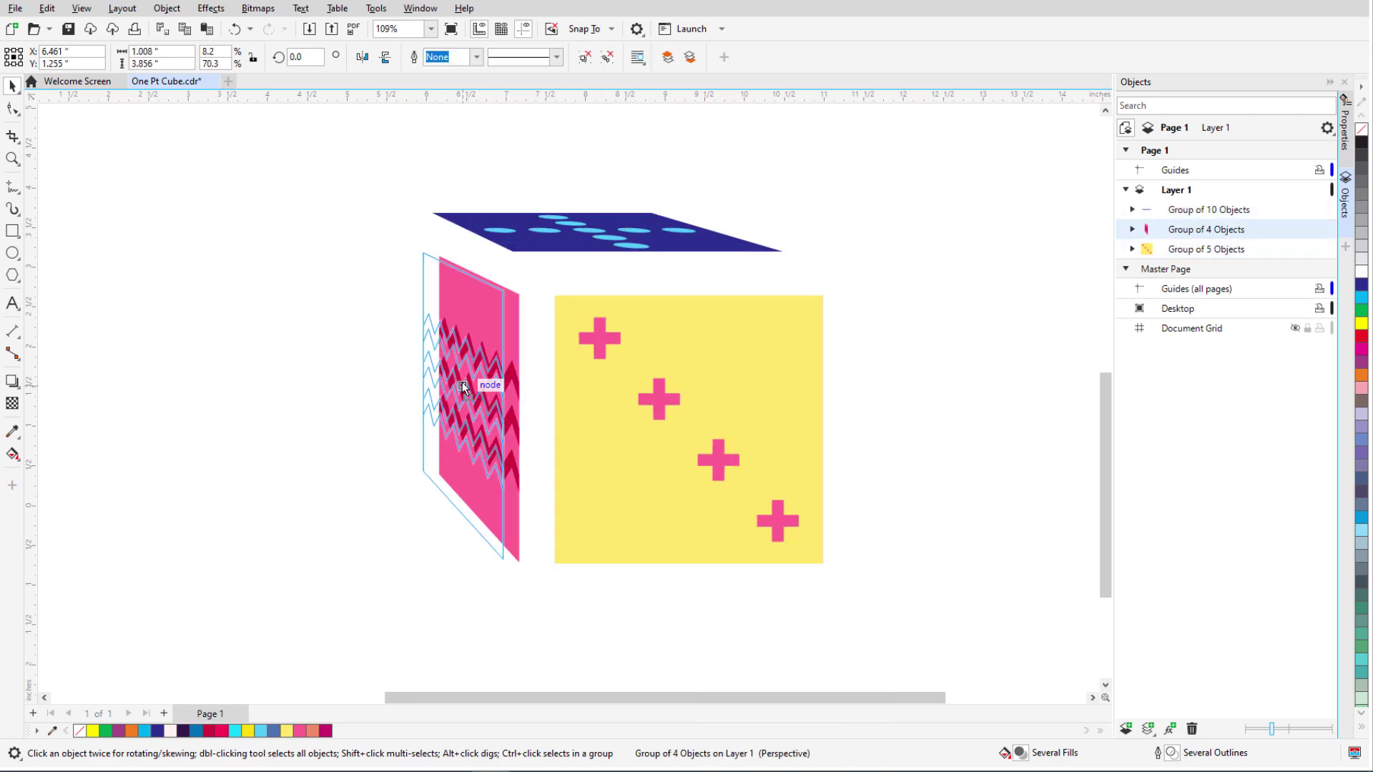
click(289, 380)
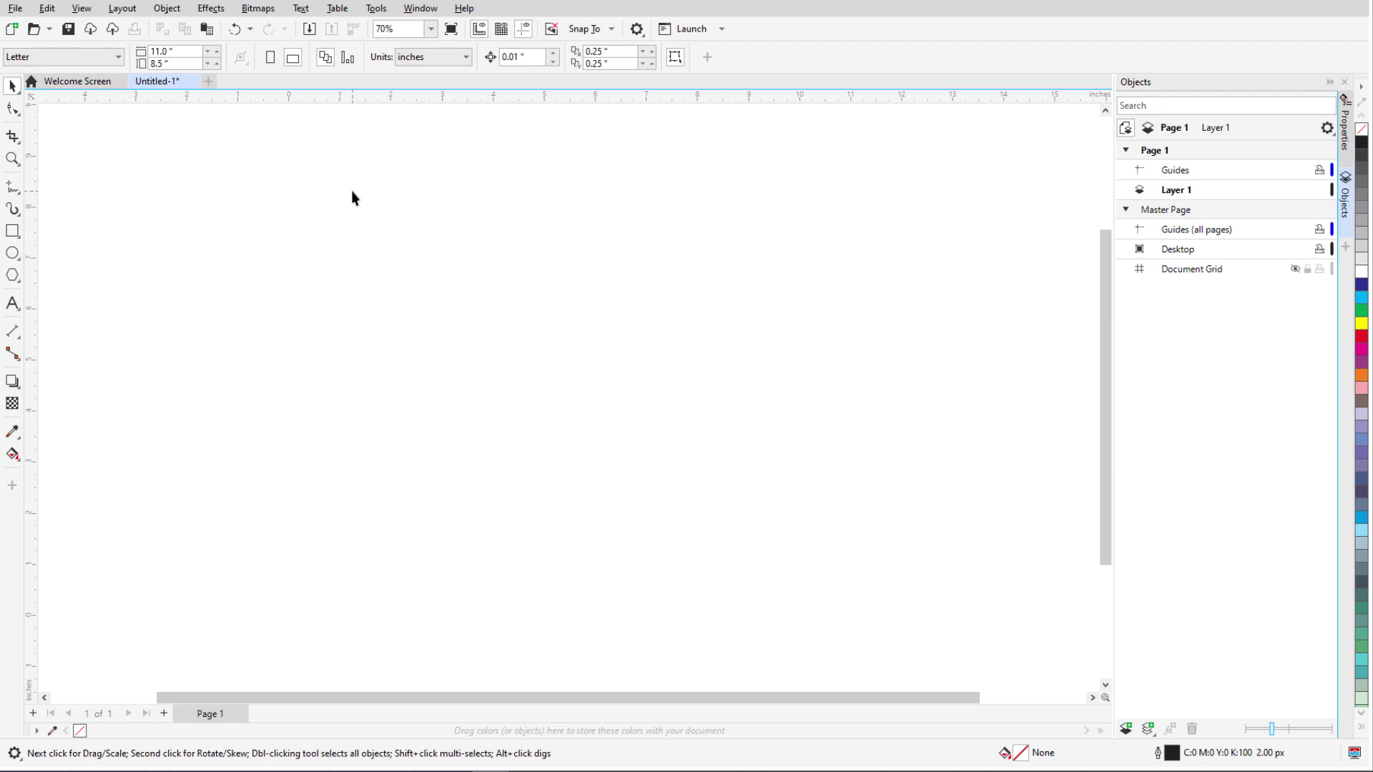
Step: Start a two-point perspective grid, raise its horizon, and set the grid density to 80%
click(167, 8)
mouse_move(193, 377)
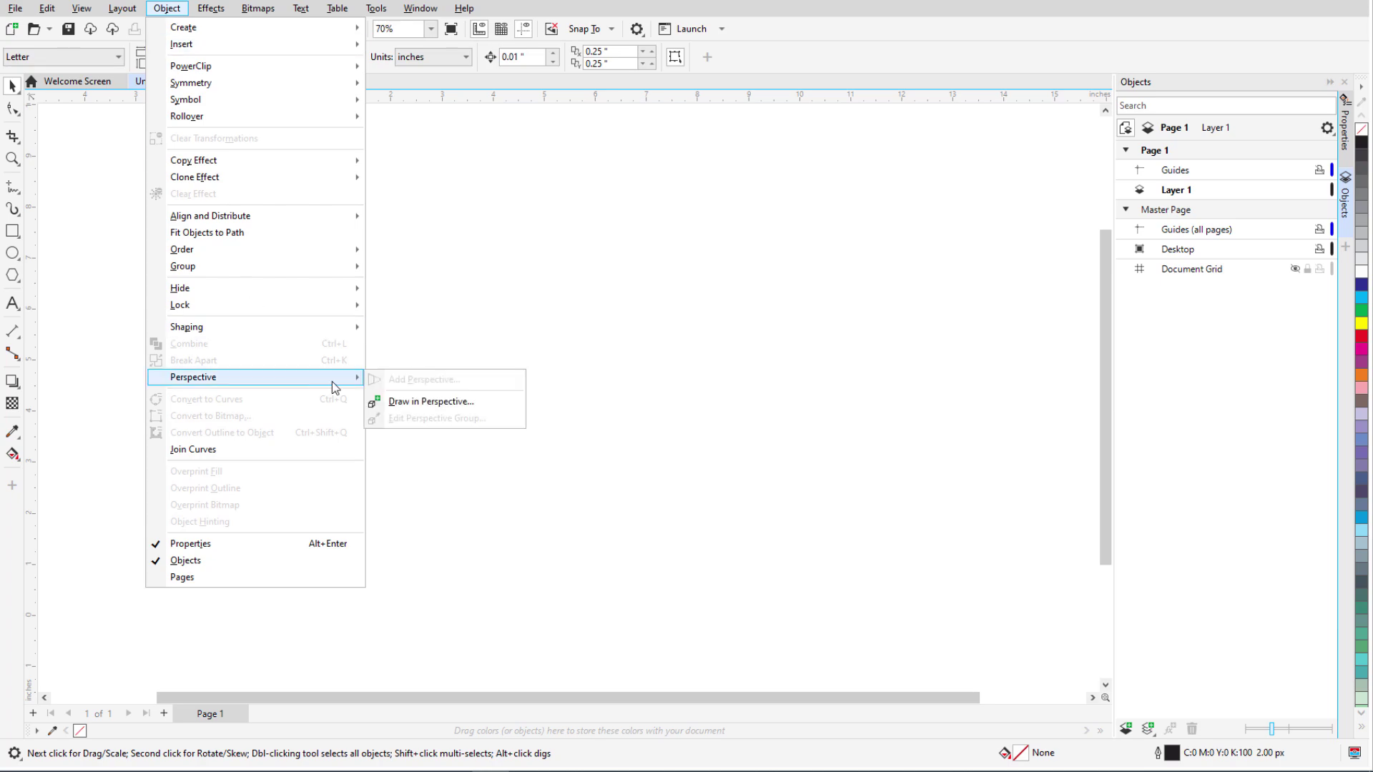
click(481, 409)
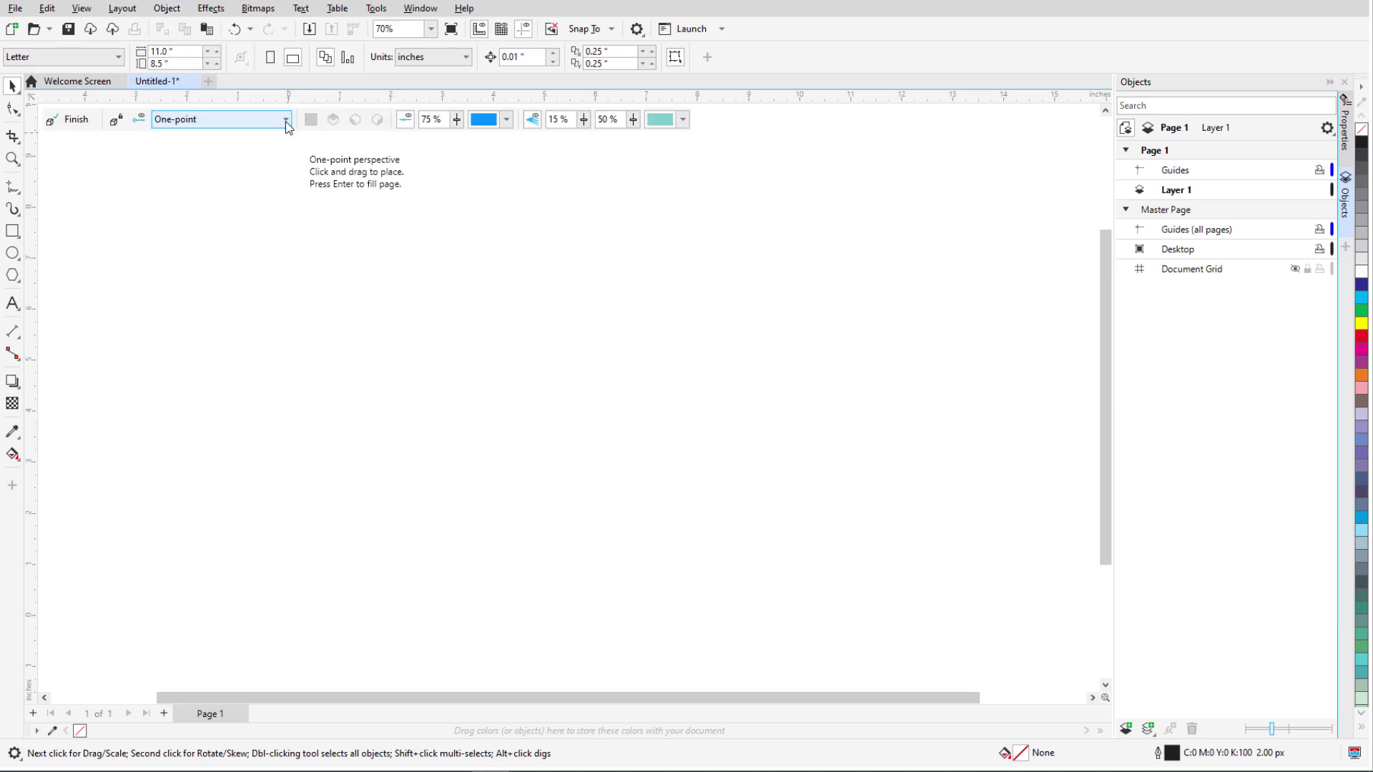
click(285, 119)
click(276, 153)
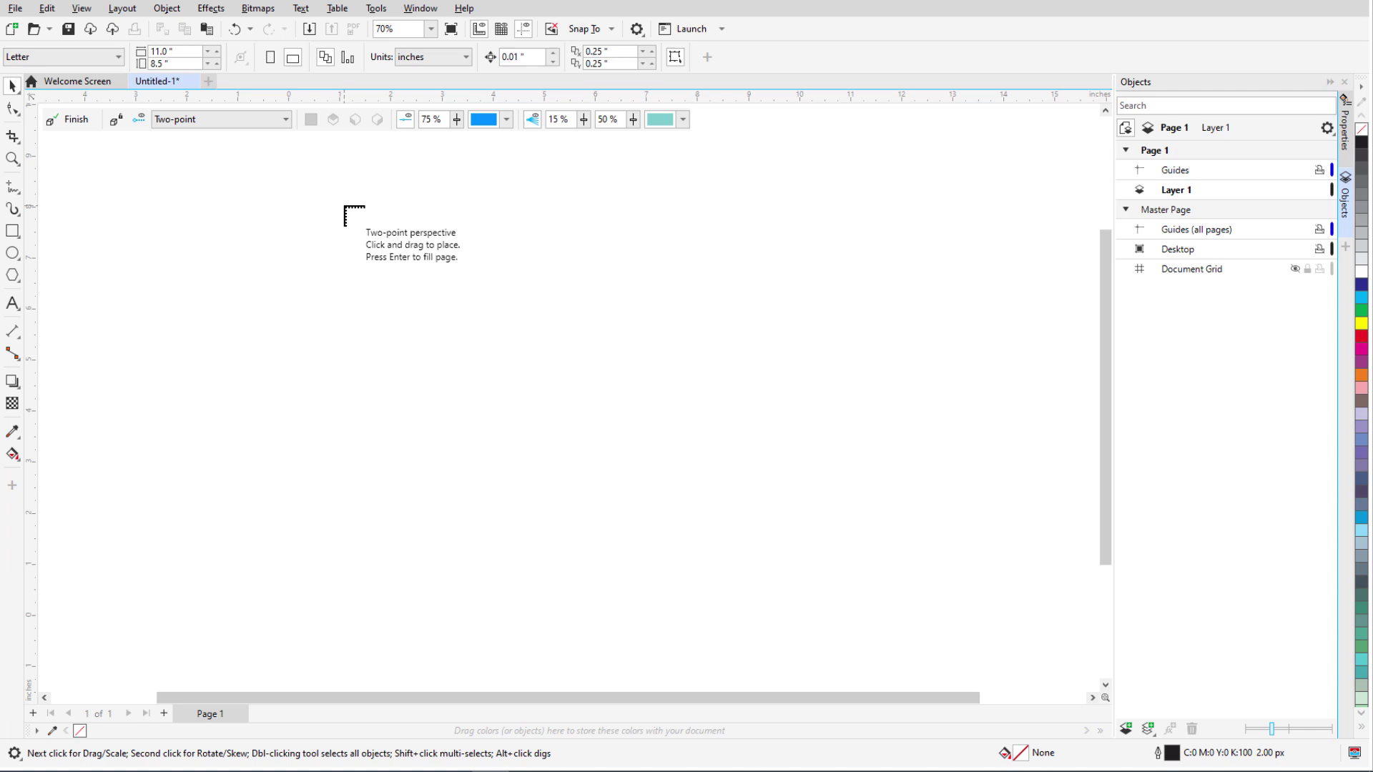
key(Return)
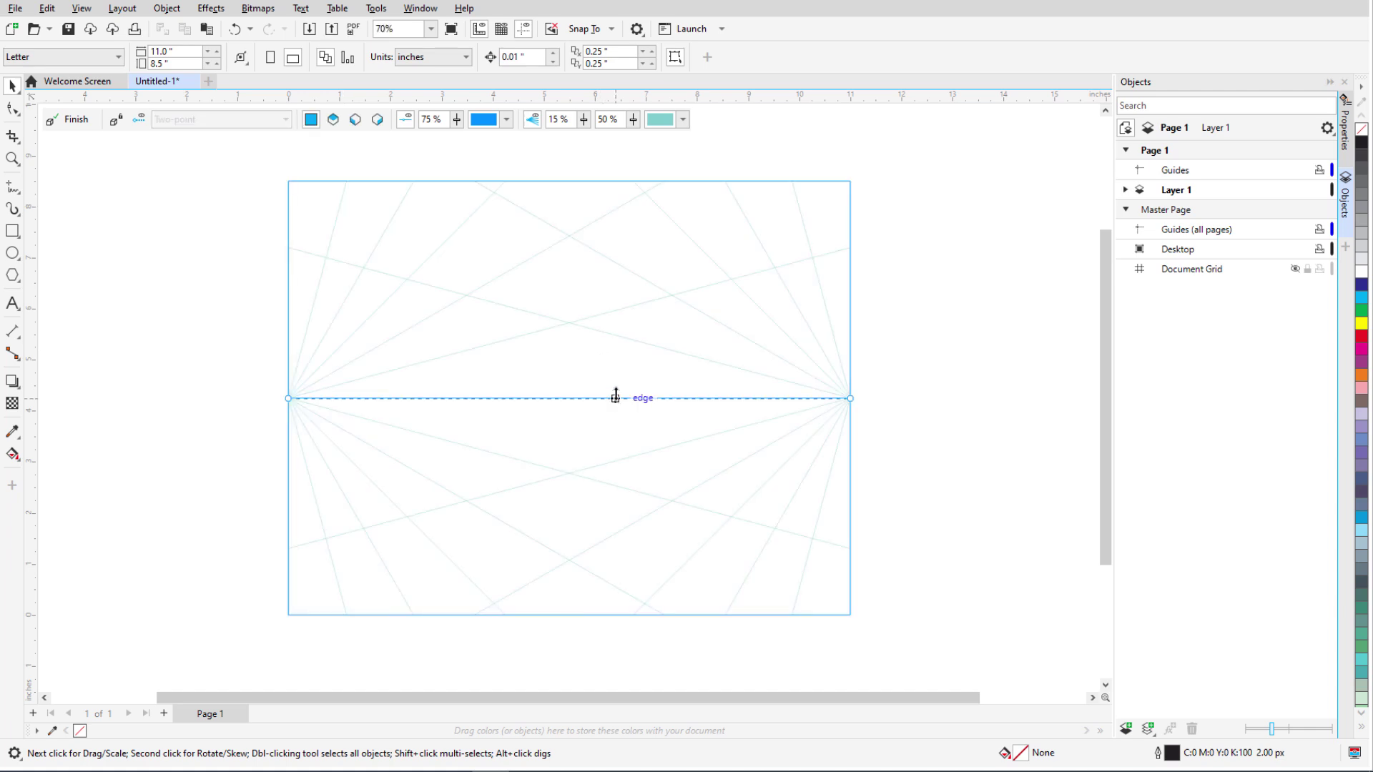
drag(614, 398, 604, 272)
drag(583, 120, 629, 144)
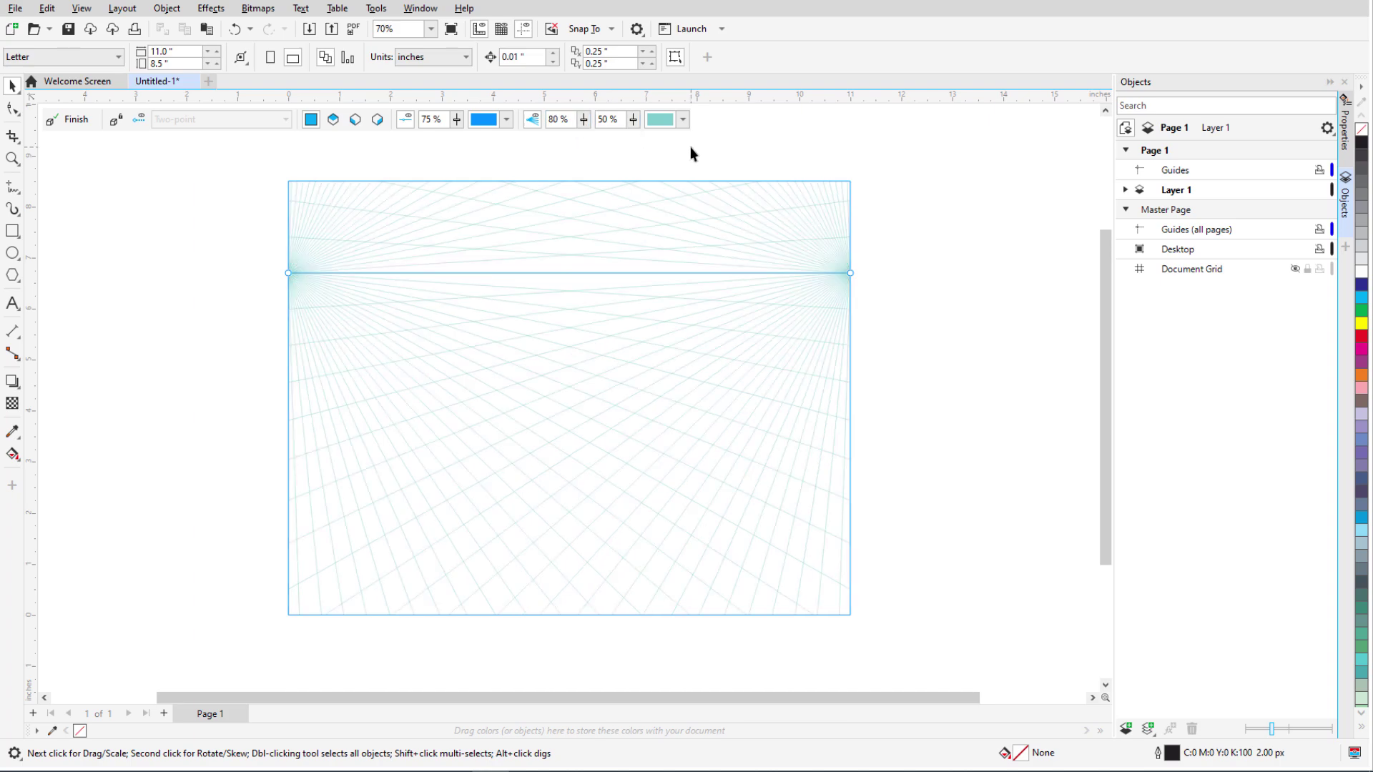
click(378, 121)
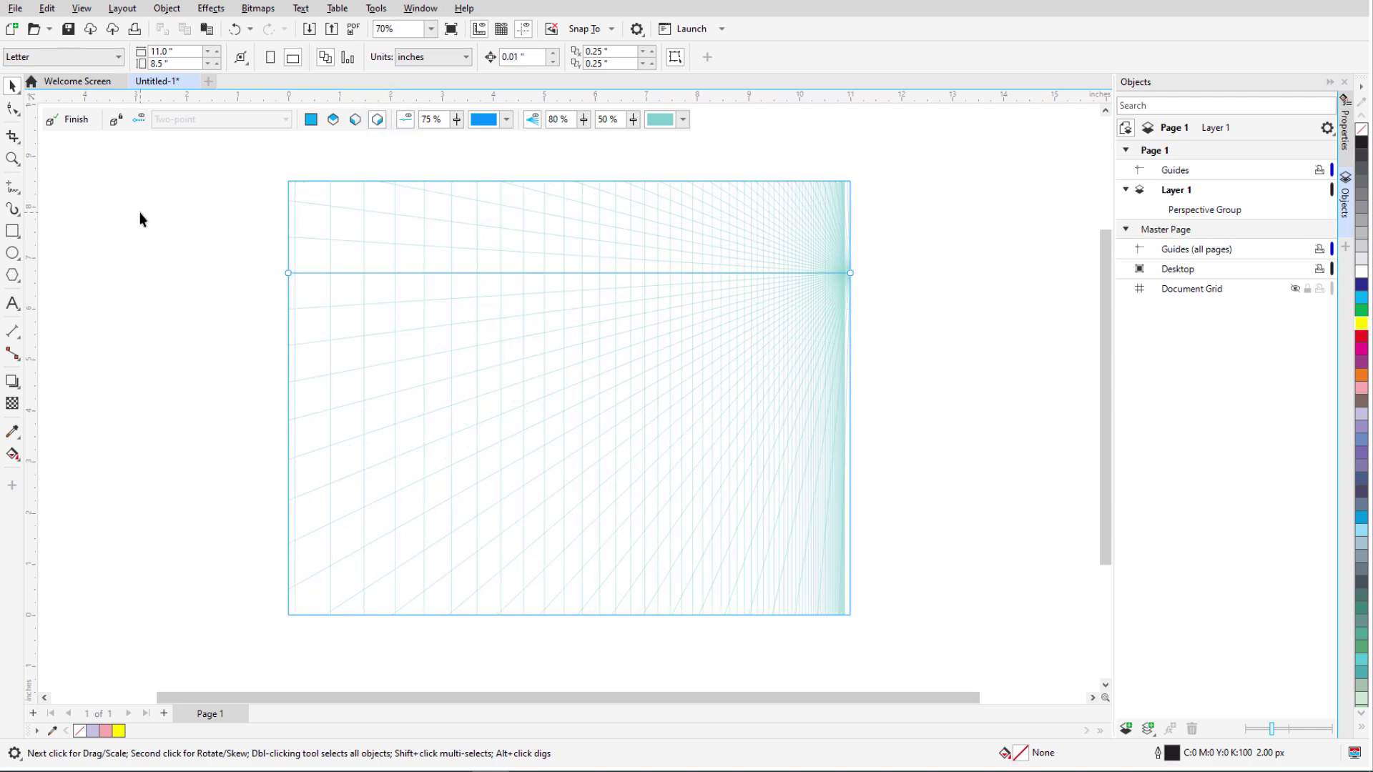
Step: Draw a pink perspective rectangle on the right plane for the box's right face
click(12, 232)
mouse_move(604, 341)
mouse_down()
mouse_move(687, 420)
mouse_move(676, 455)
mouse_up()
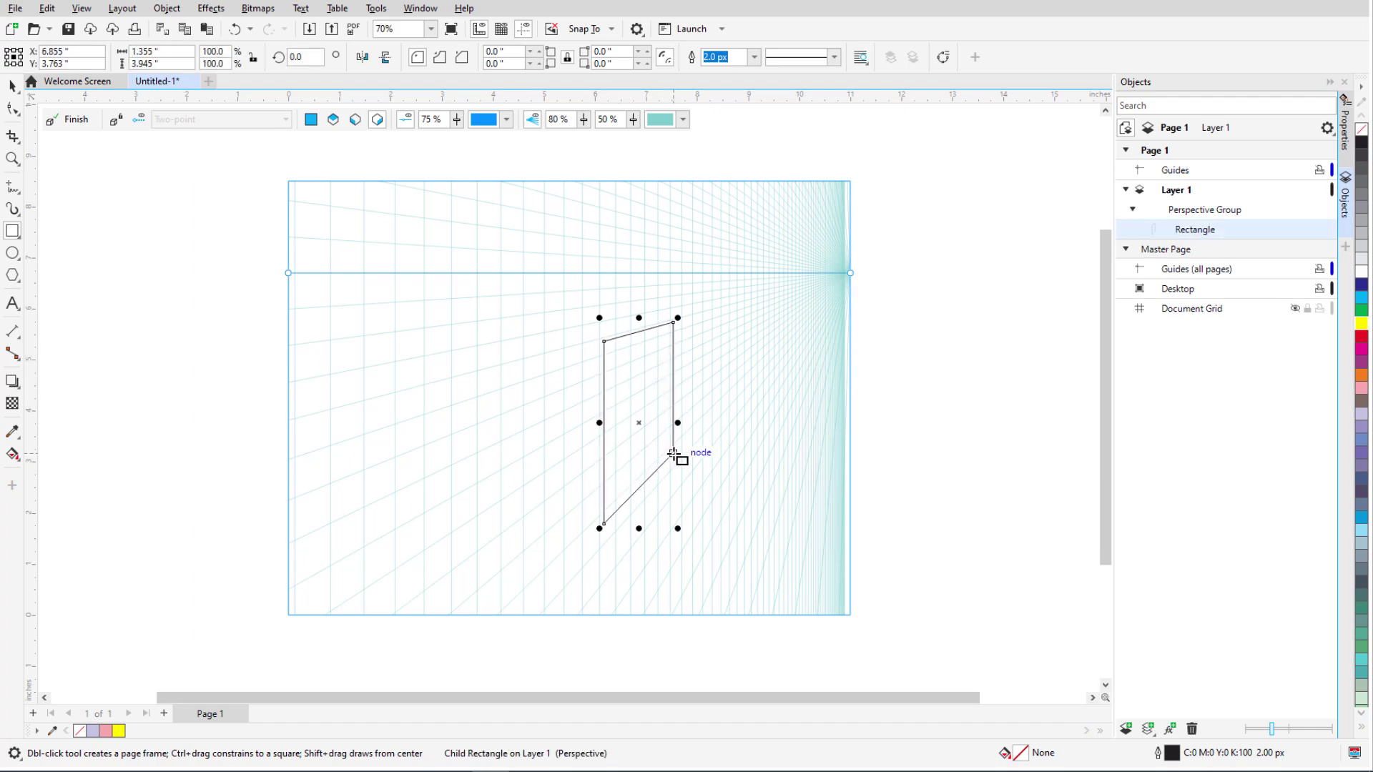
click(1362, 392)
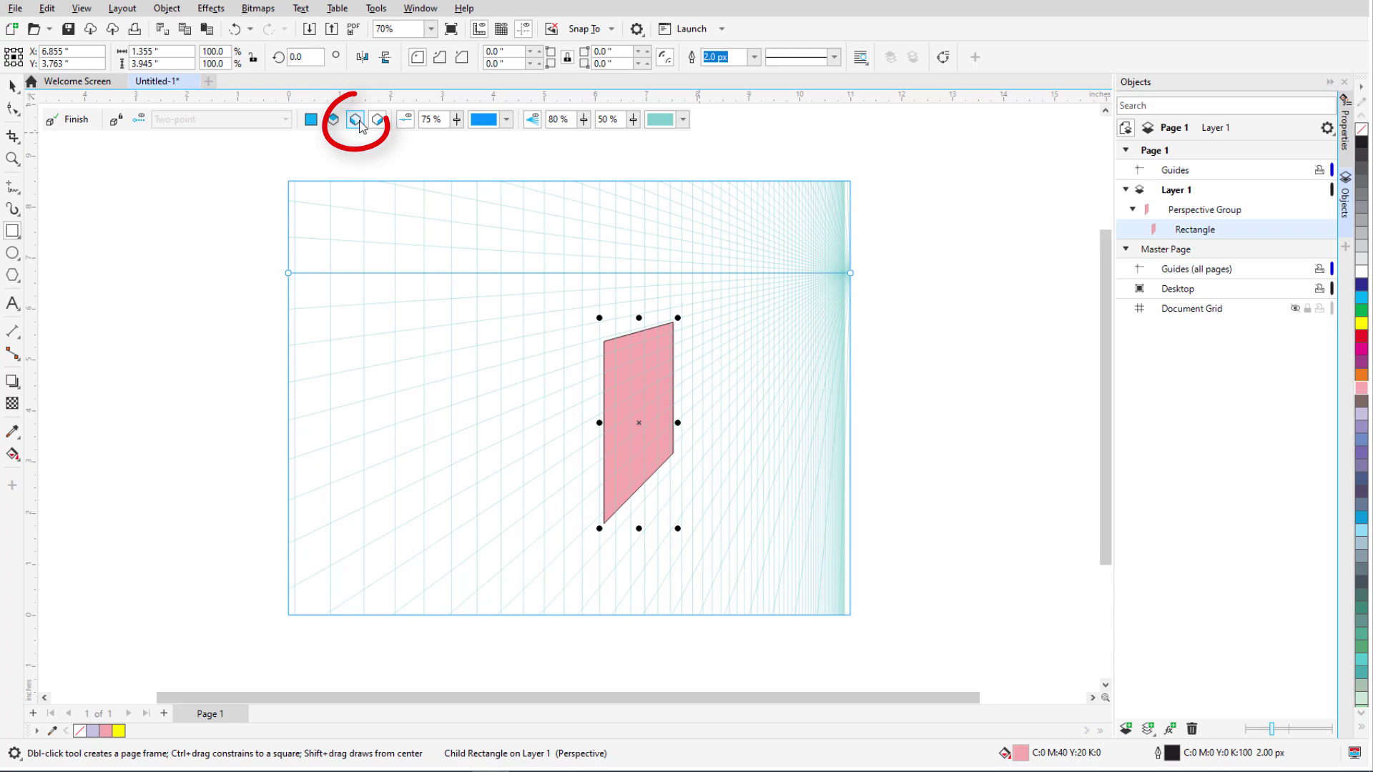
click(356, 121)
Step: Draw a lavender left face from the pink face's corner and lower its top edge
drag(603, 524, 521, 311)
click(1362, 416)
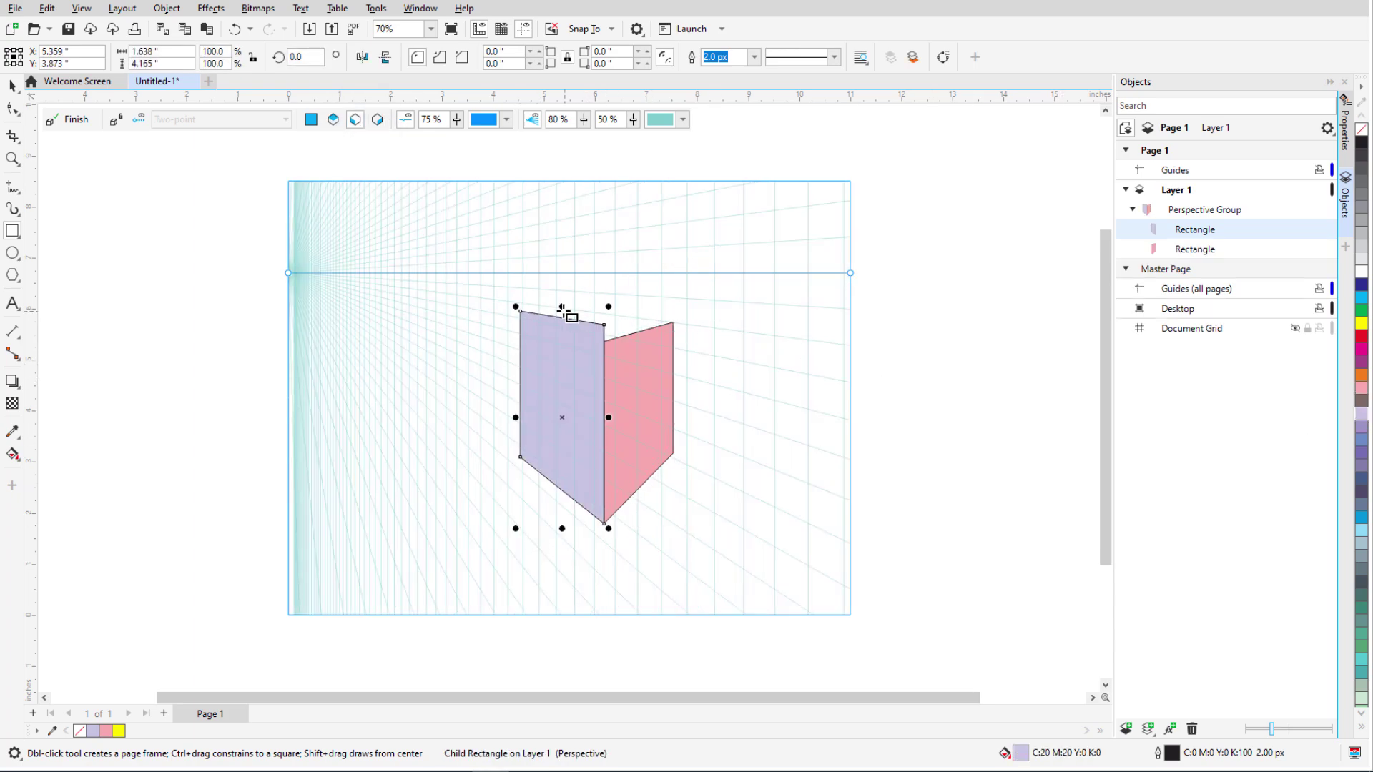
drag(562, 311, 562, 321)
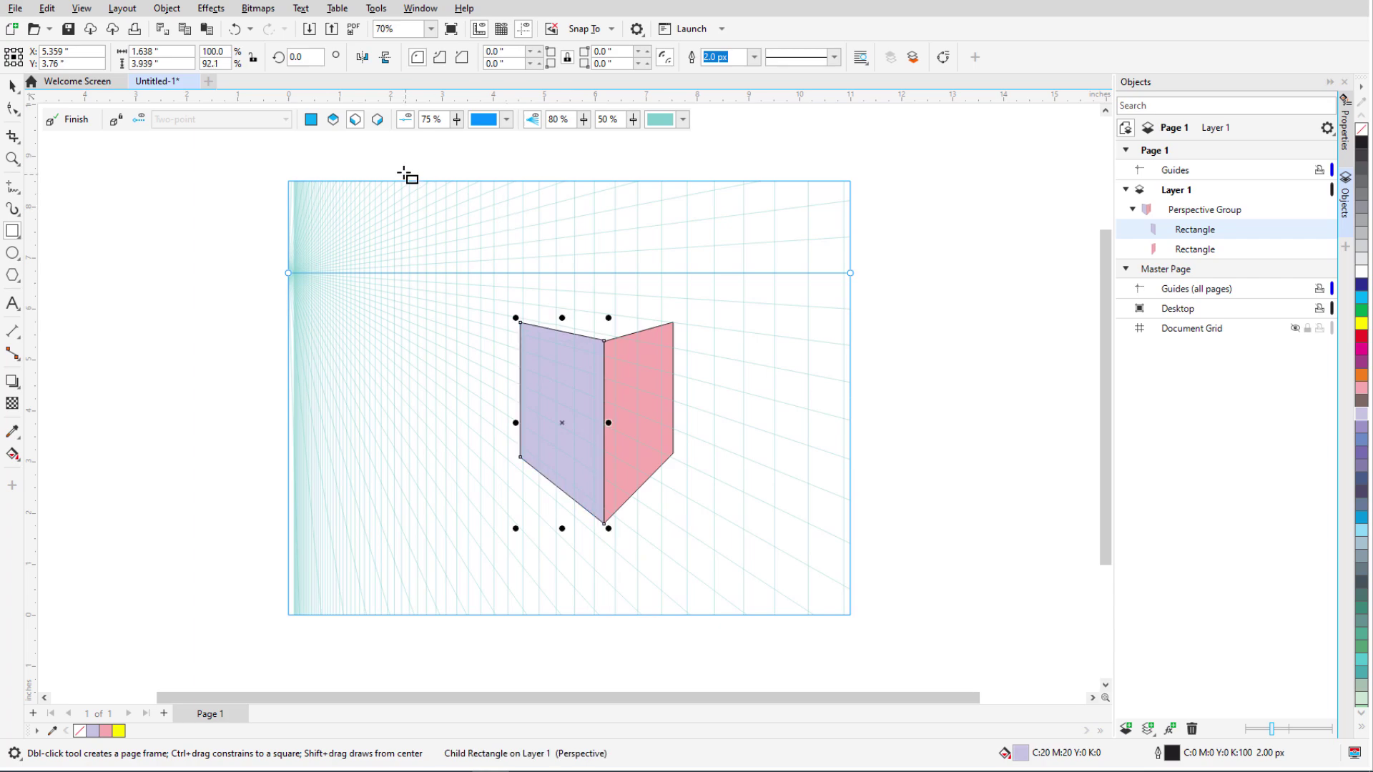
Step: Draw a yellow top face across both sides using two vanishing points
click(333, 119)
click(542, 324)
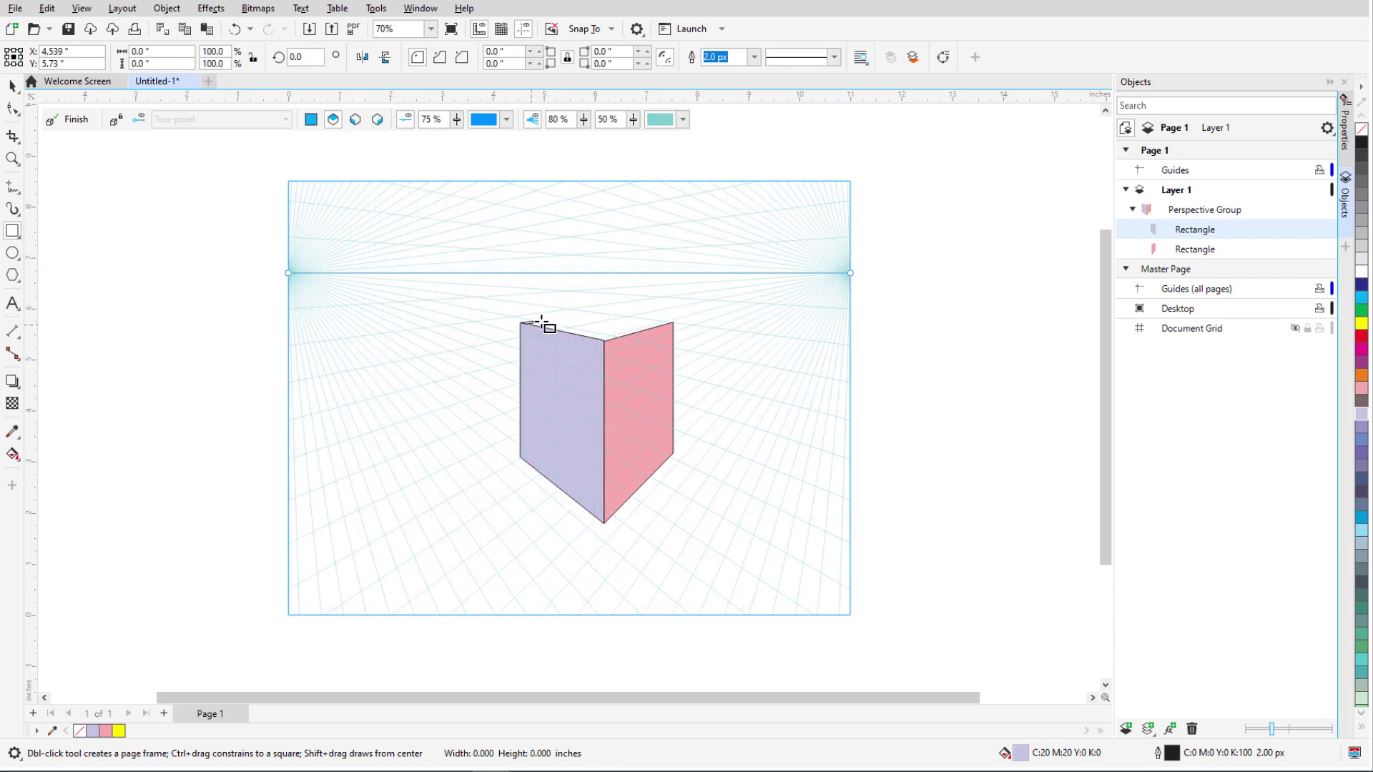
drag(542, 323, 673, 324)
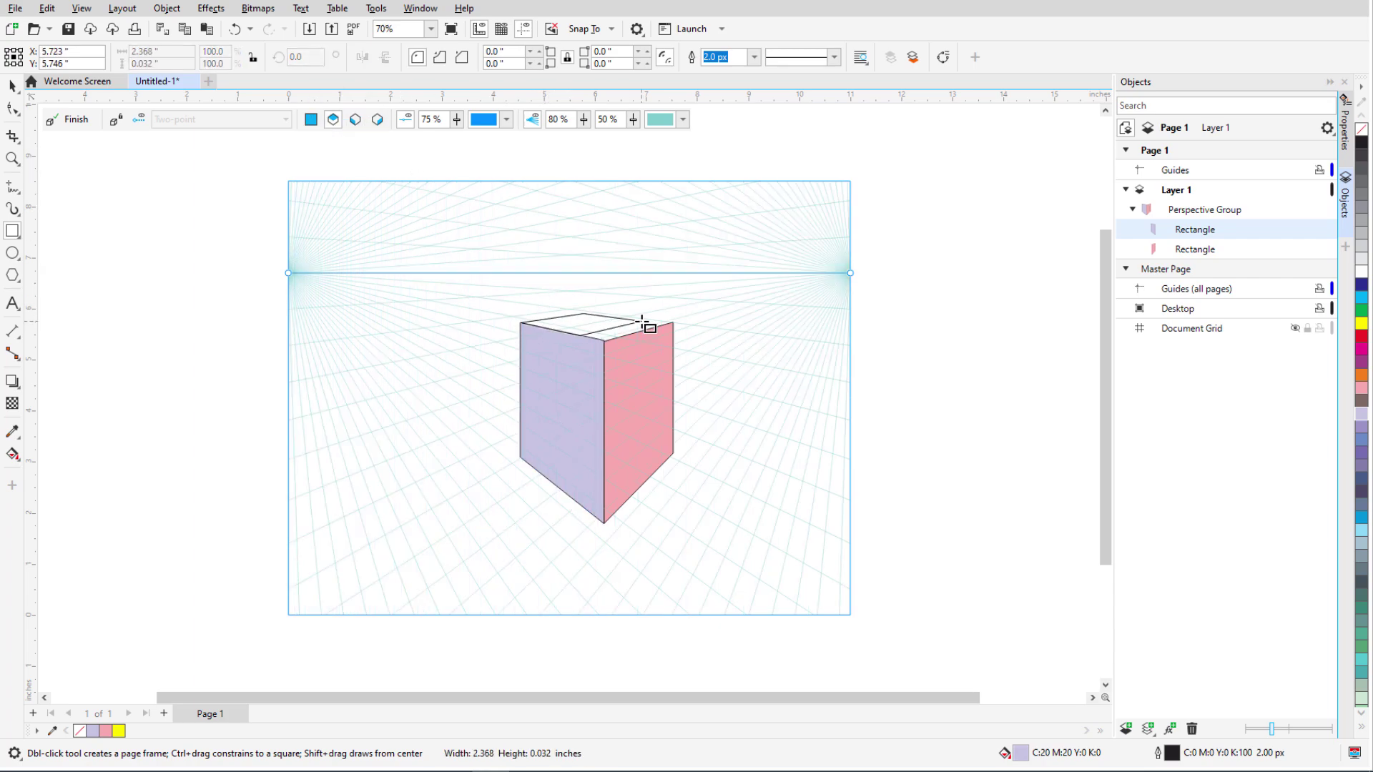
click(1363, 323)
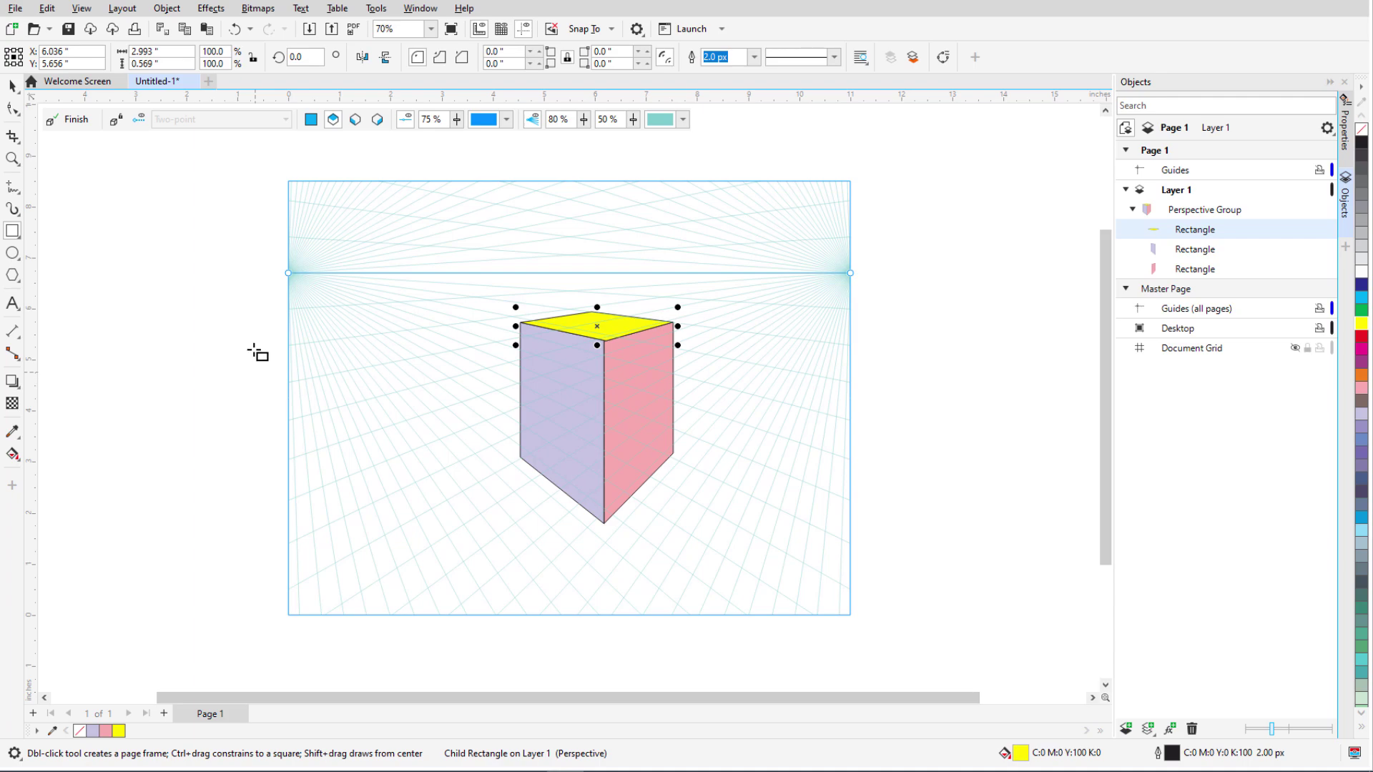
Step: Draw a light blue star directly on the pink face, then delete it
click(378, 120)
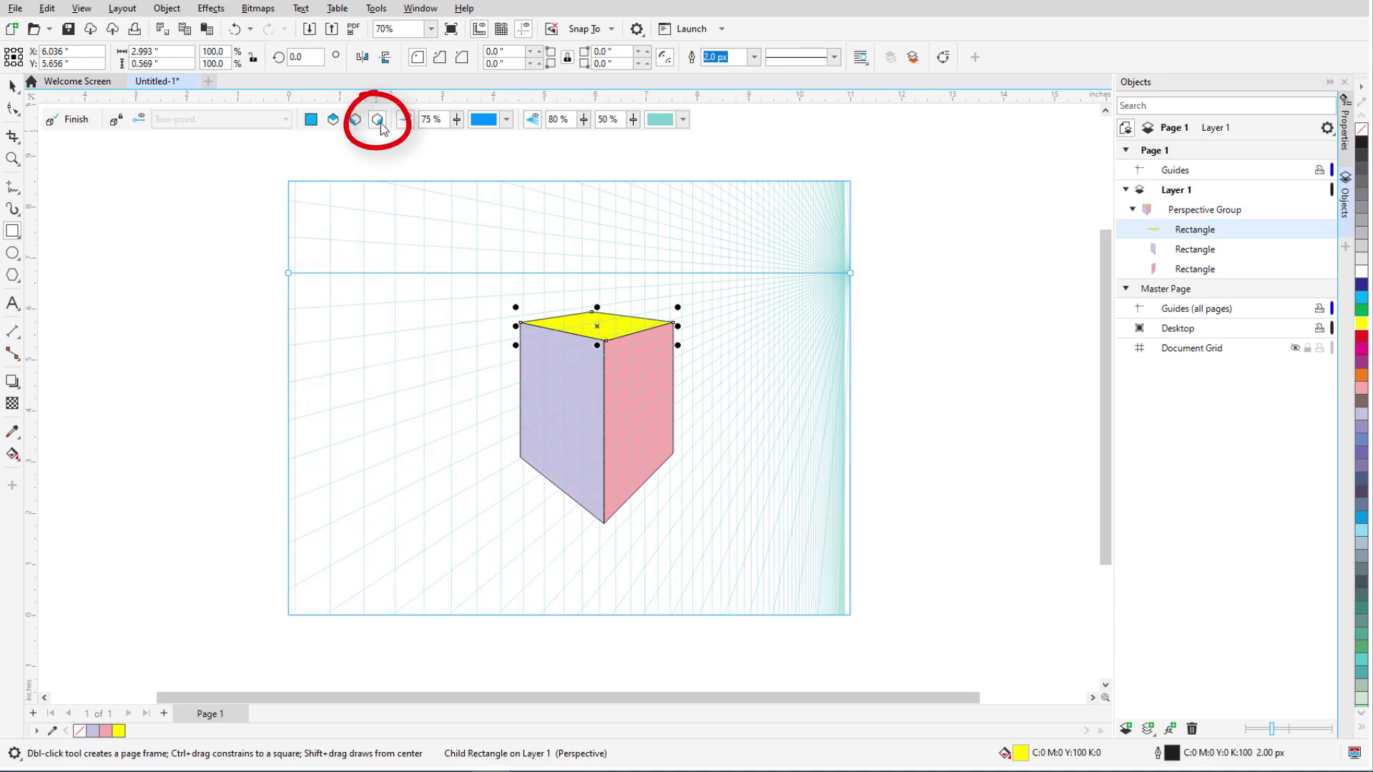
click(13, 275)
click(54, 291)
drag(628, 438, 640, 411)
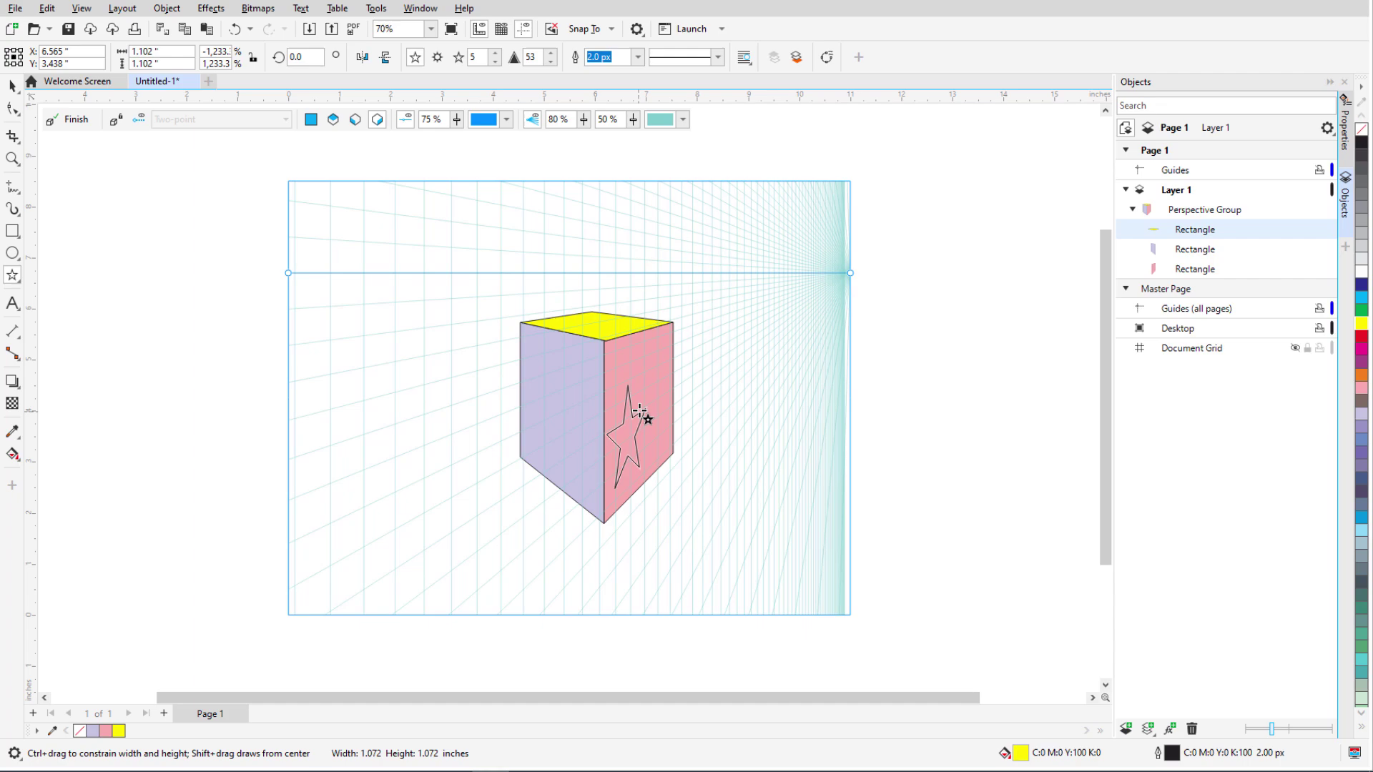
click(1359, 531)
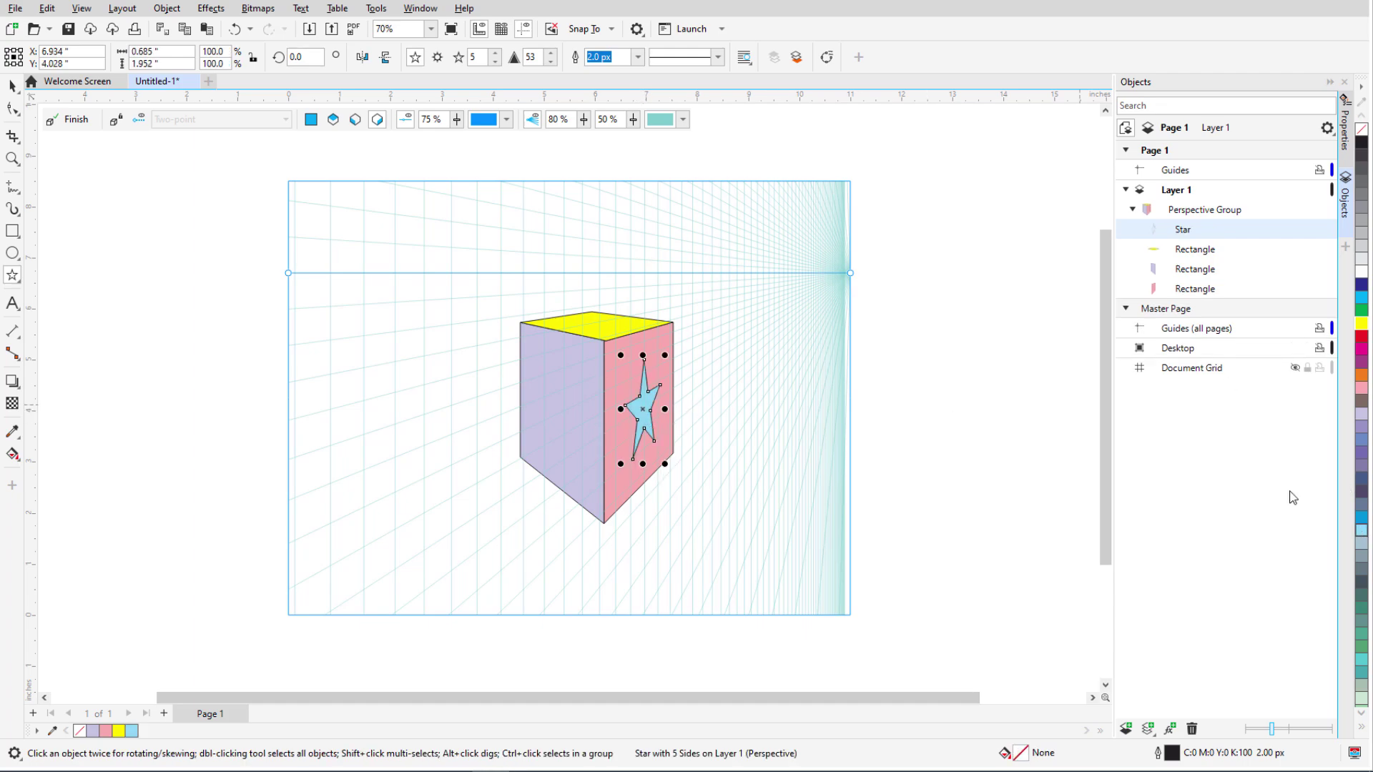
key(Delete)
Step: Draw a light blue star on the ground grid and move it onto the pink right plane
click(311, 118)
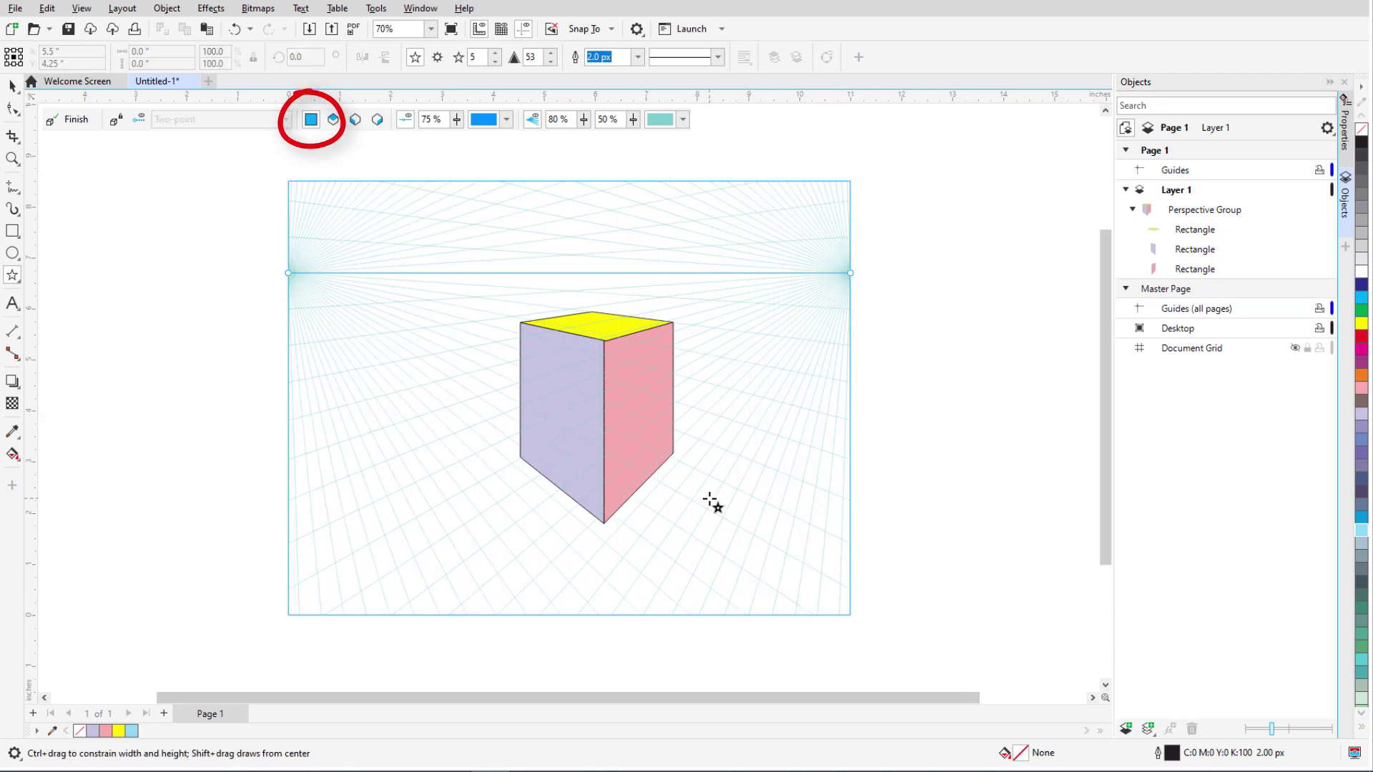
drag(709, 496, 755, 537)
click(1359, 531)
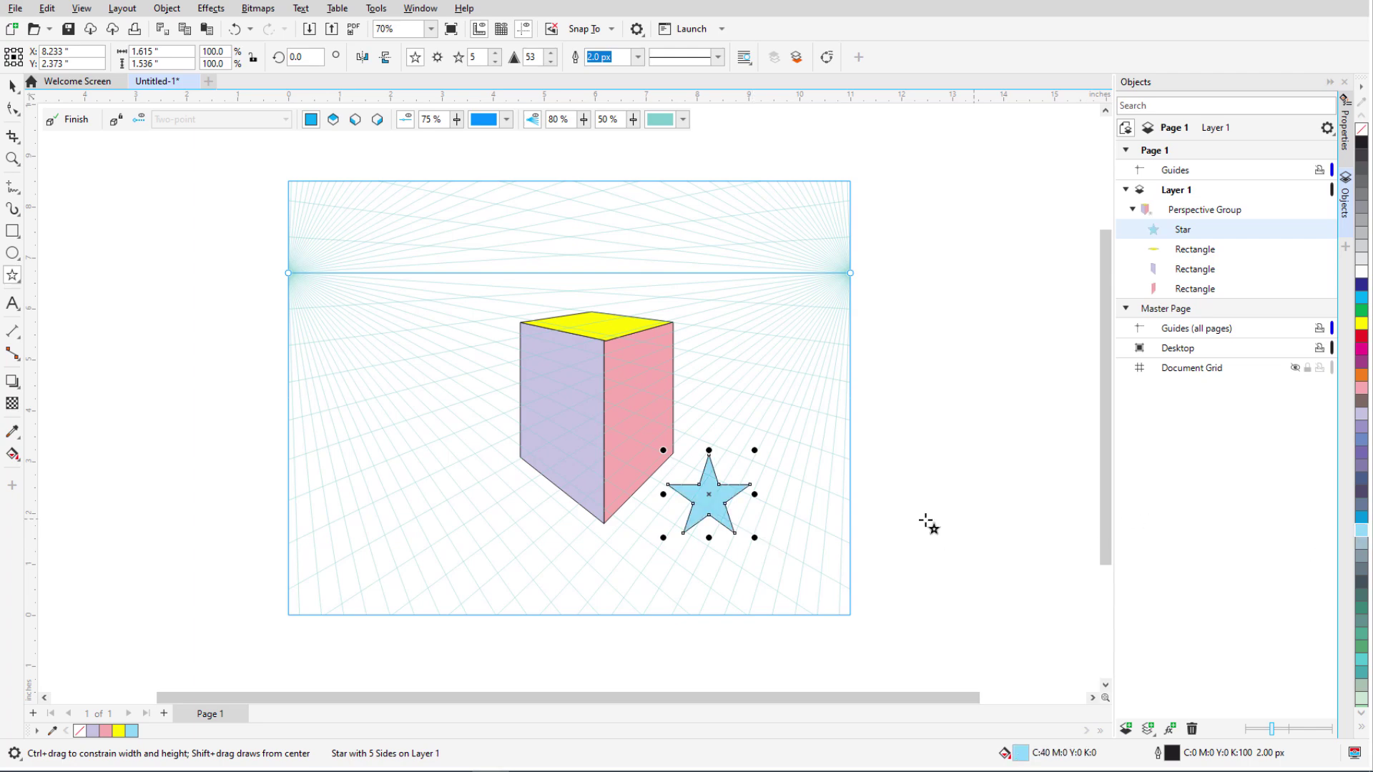
right_click(704, 476)
mouse_move(760, 36)
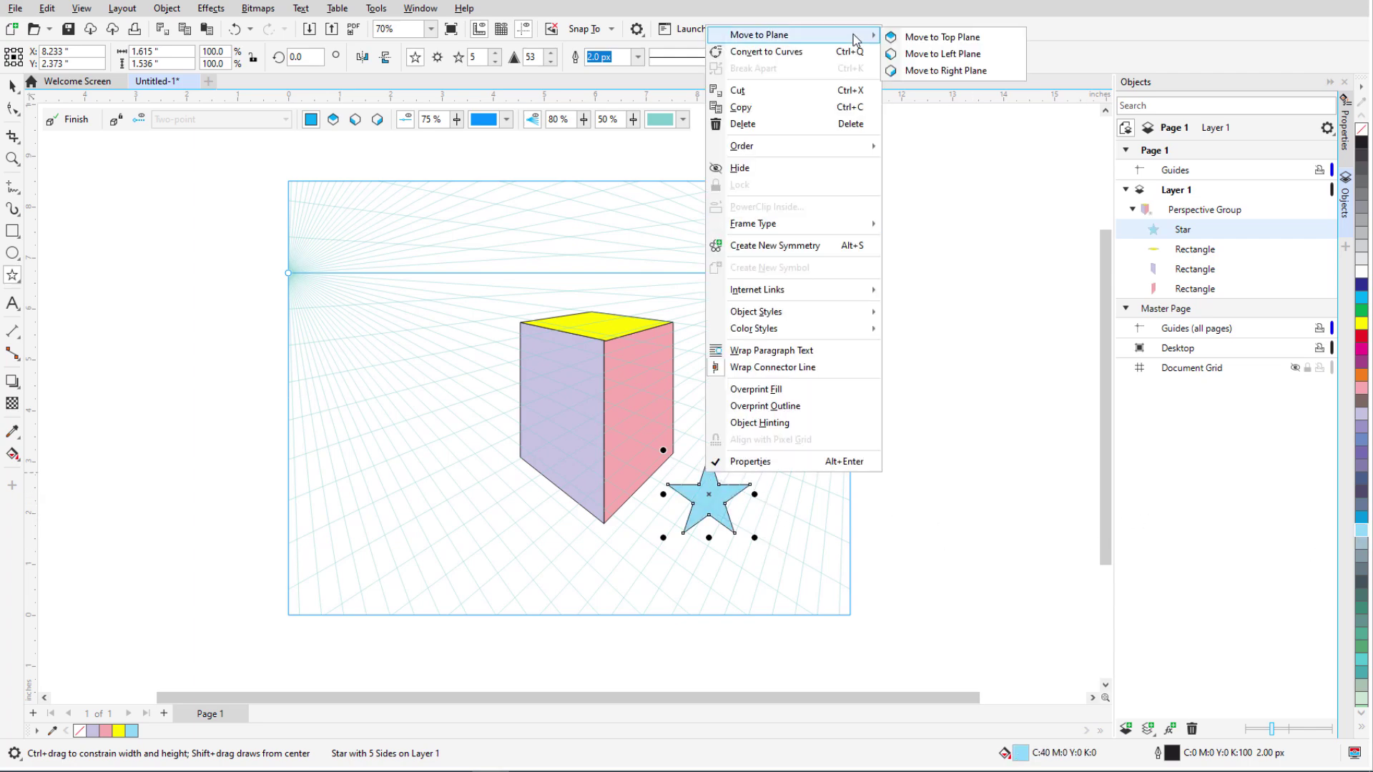
click(999, 69)
scroll(669, 480, up, 2)
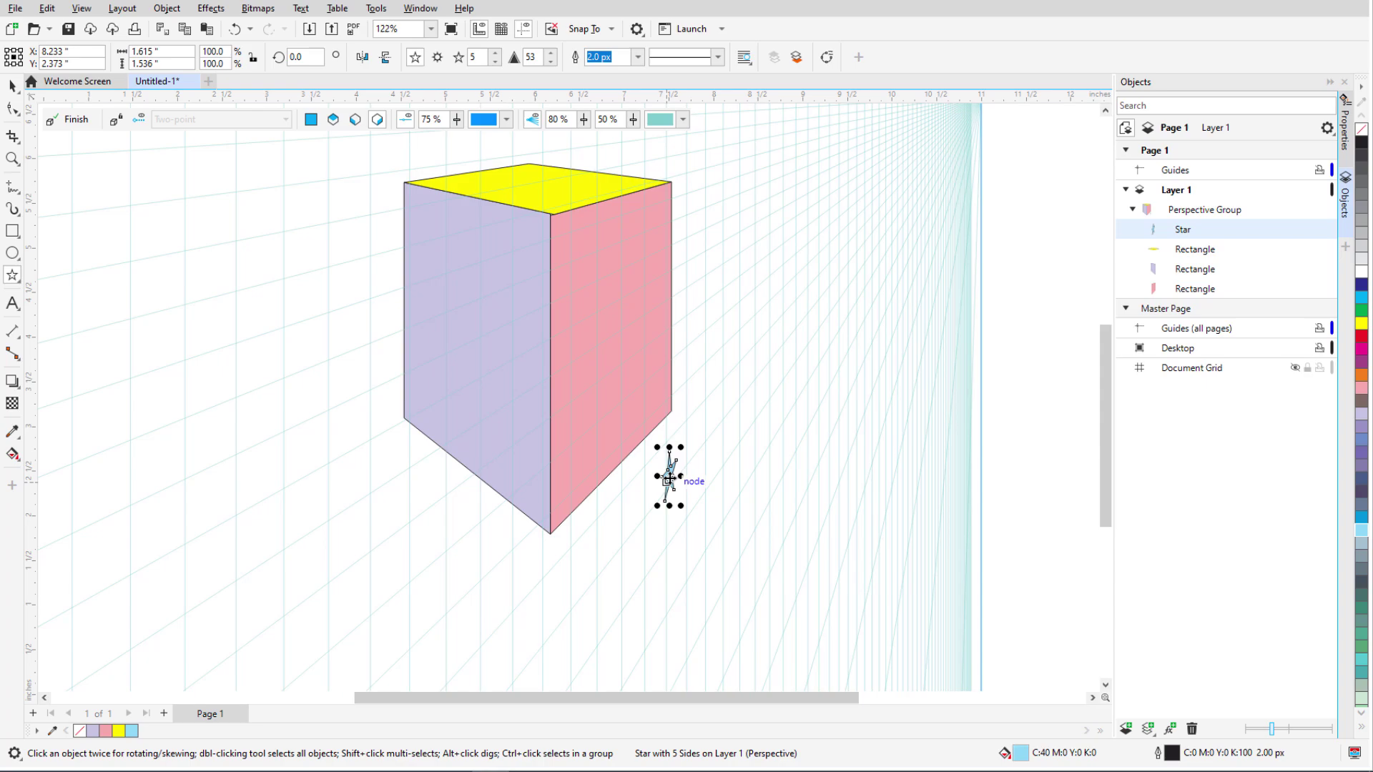
drag(670, 477, 607, 336)
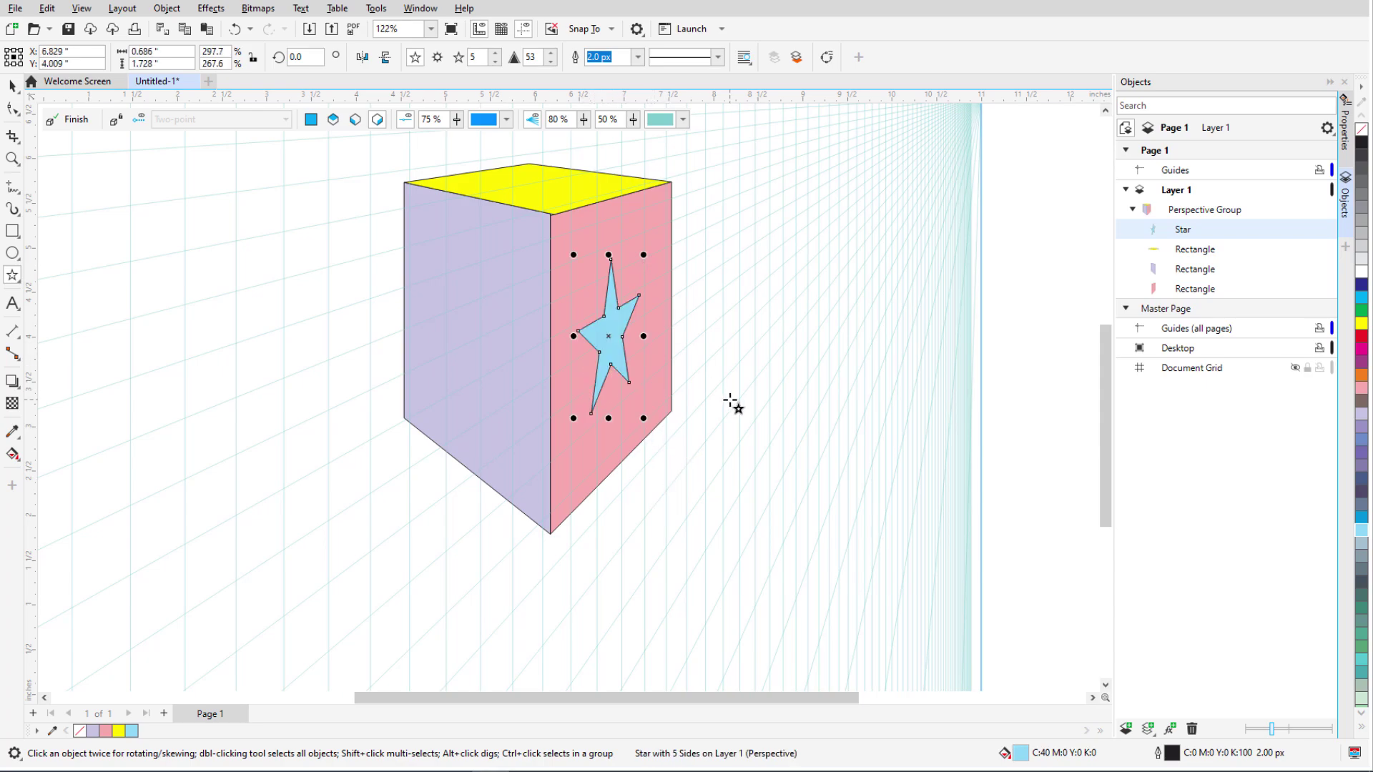
scroll(743, 484, down, 2)
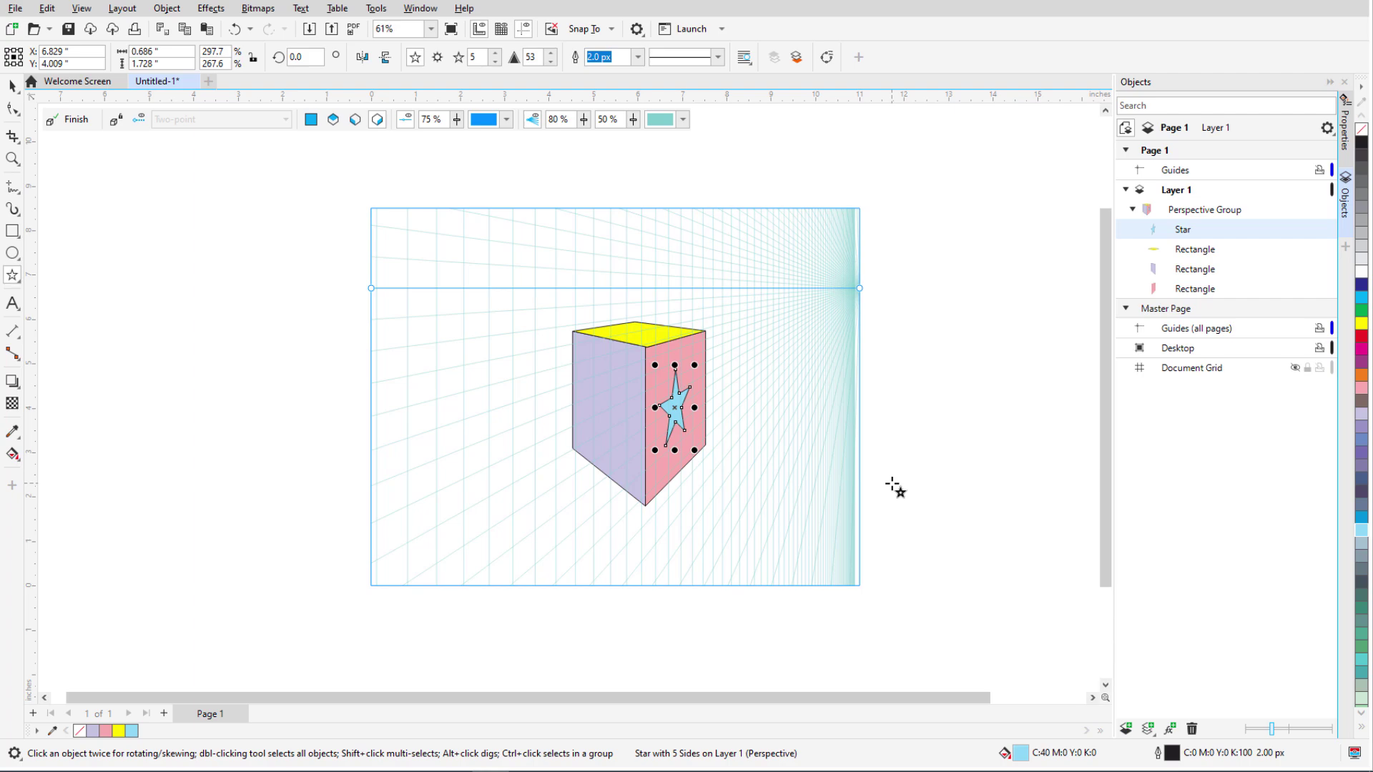
Step: Move the lavender left face to the orthographic plane so it lies flat
click(13, 86)
click(135, 218)
click(588, 366)
right_click(589, 365)
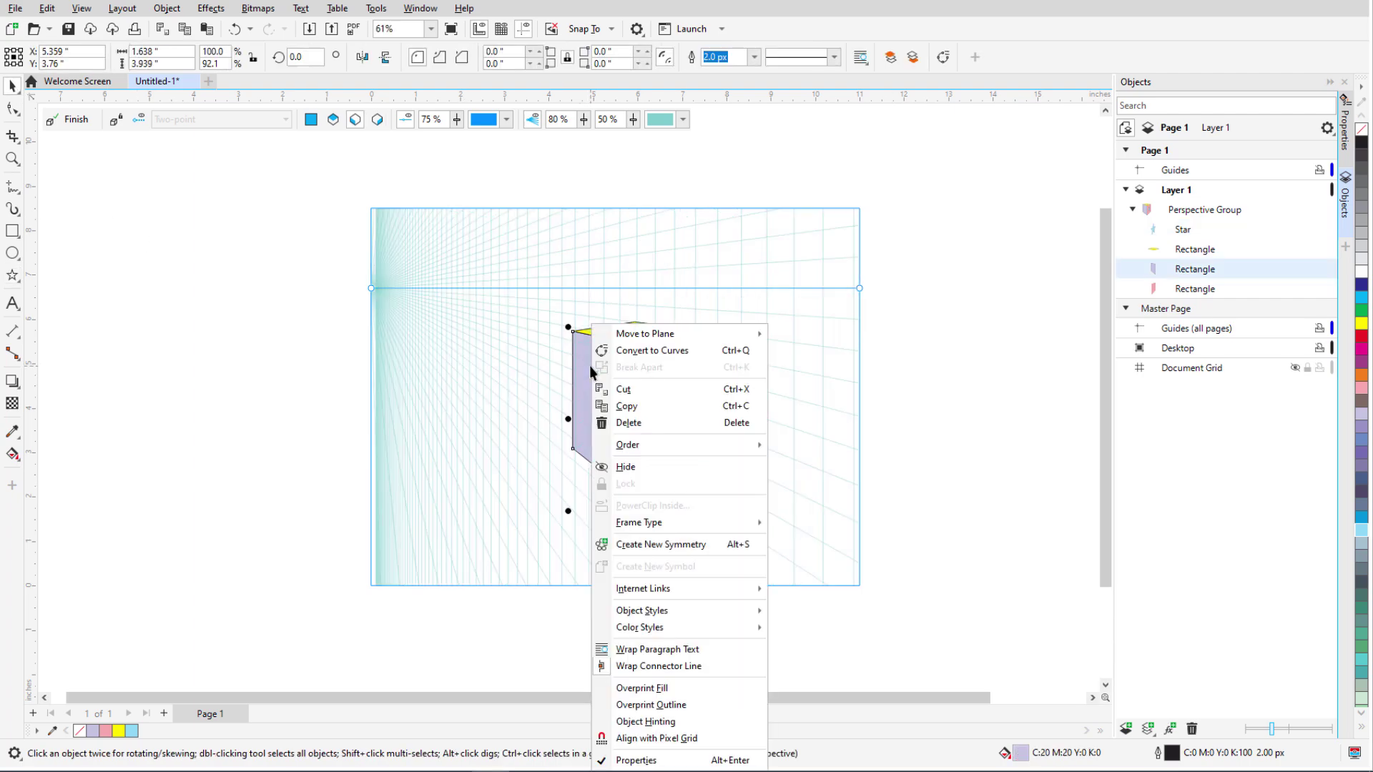
mouse_move(645, 334)
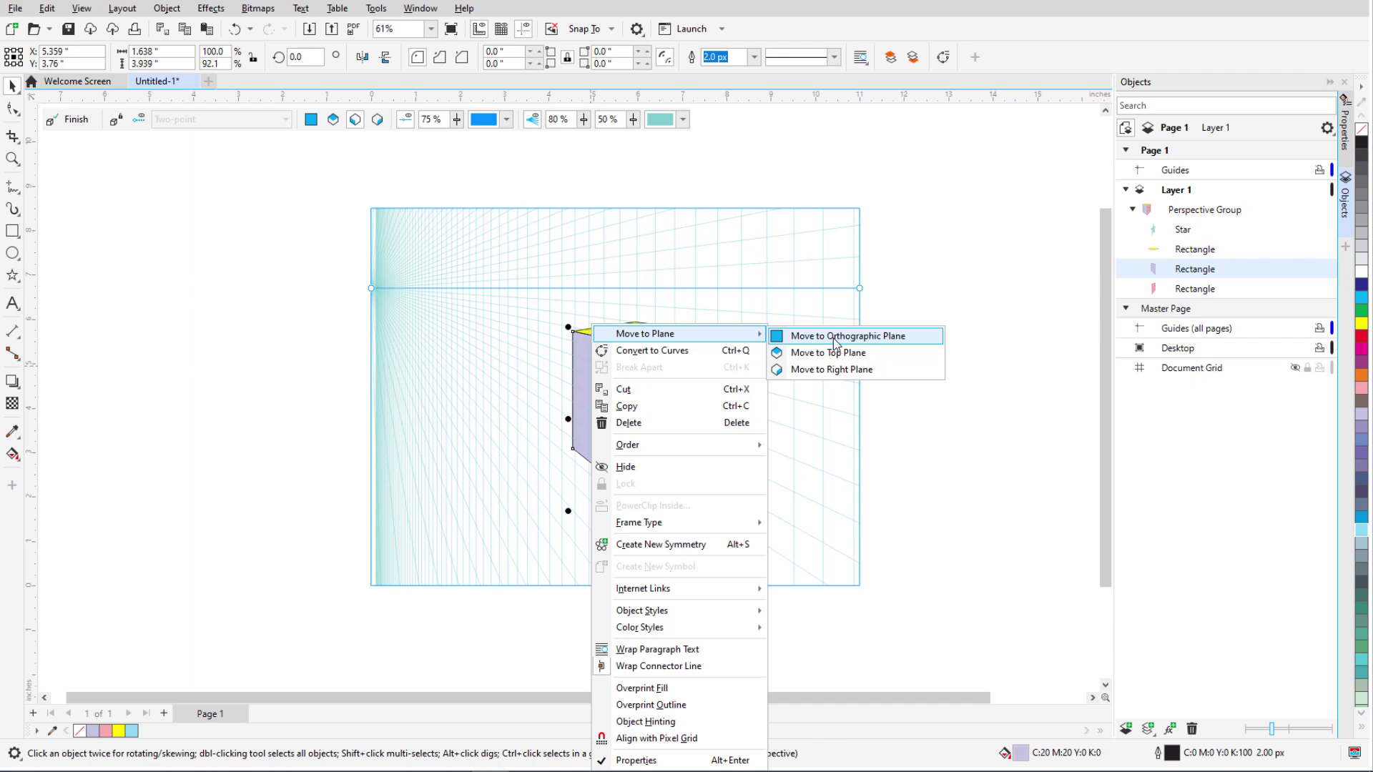
click(833, 341)
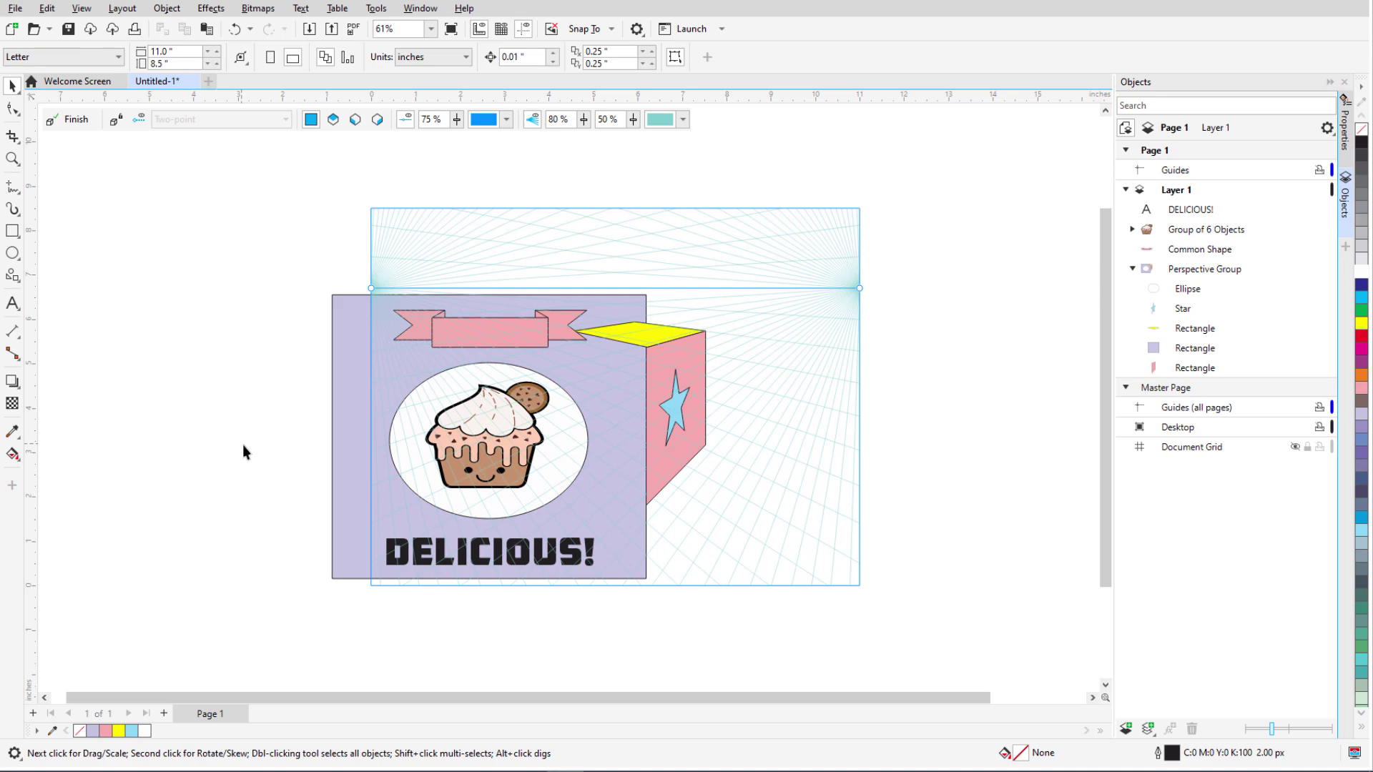
Step: Select the white ellipse, pink banner, cupcake artwork and DELICIOUS! text
ctrl+click(396, 411)
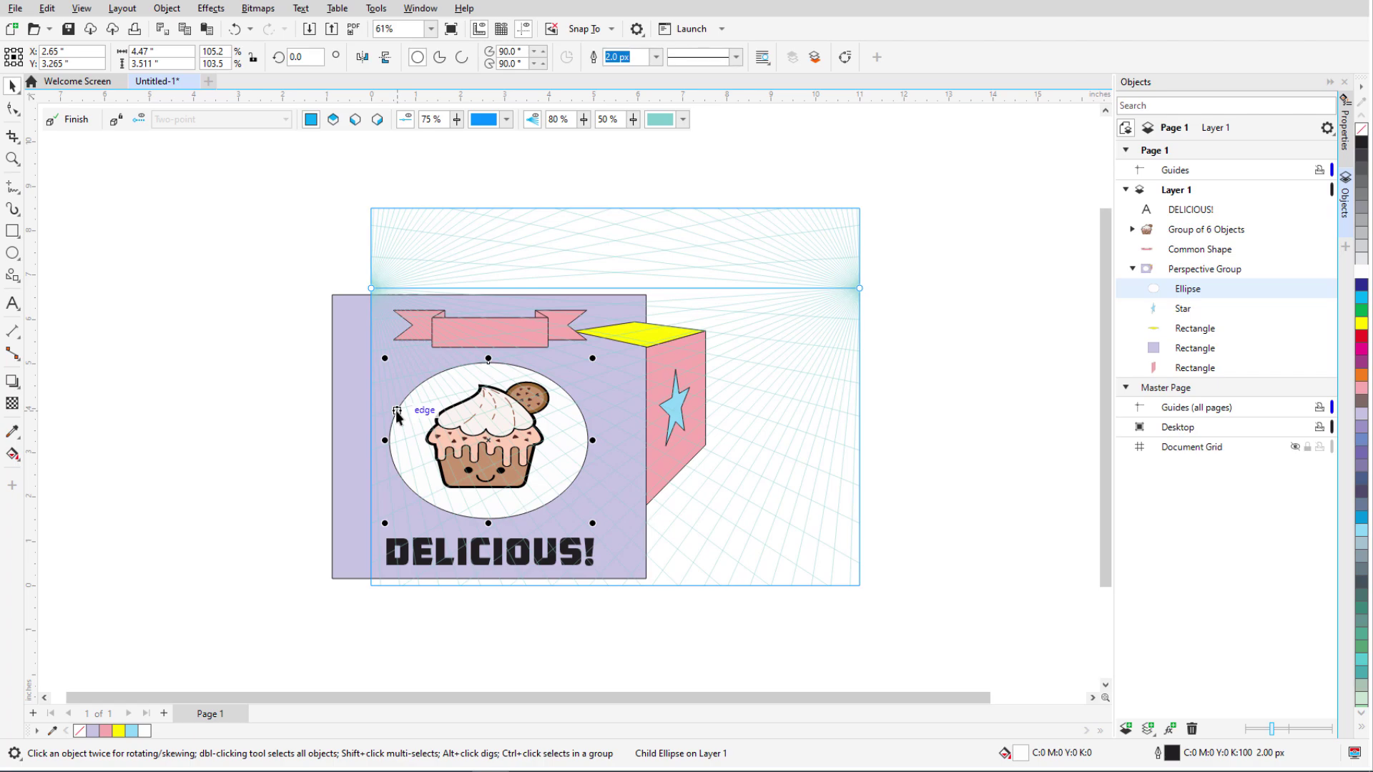
click(456, 320)
shift+click(483, 419)
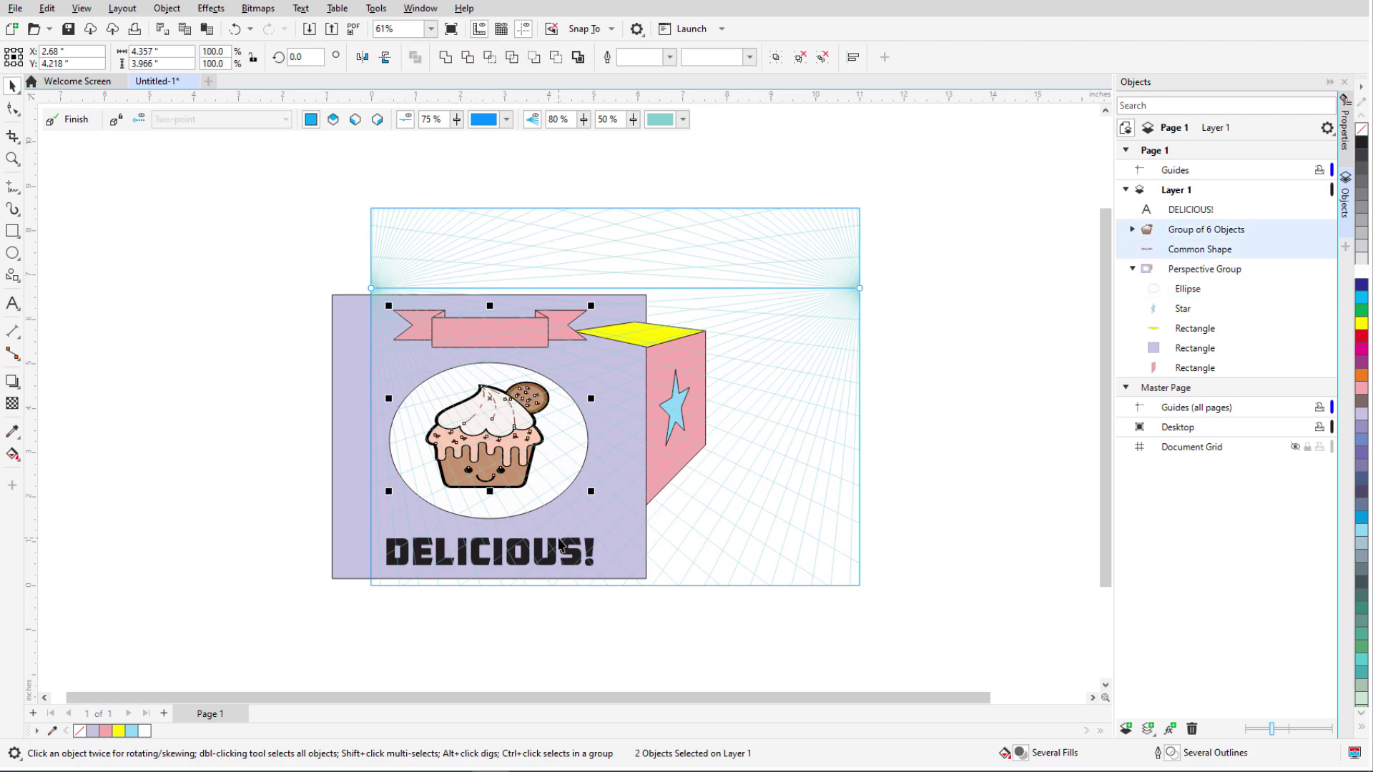
shift+click(553, 547)
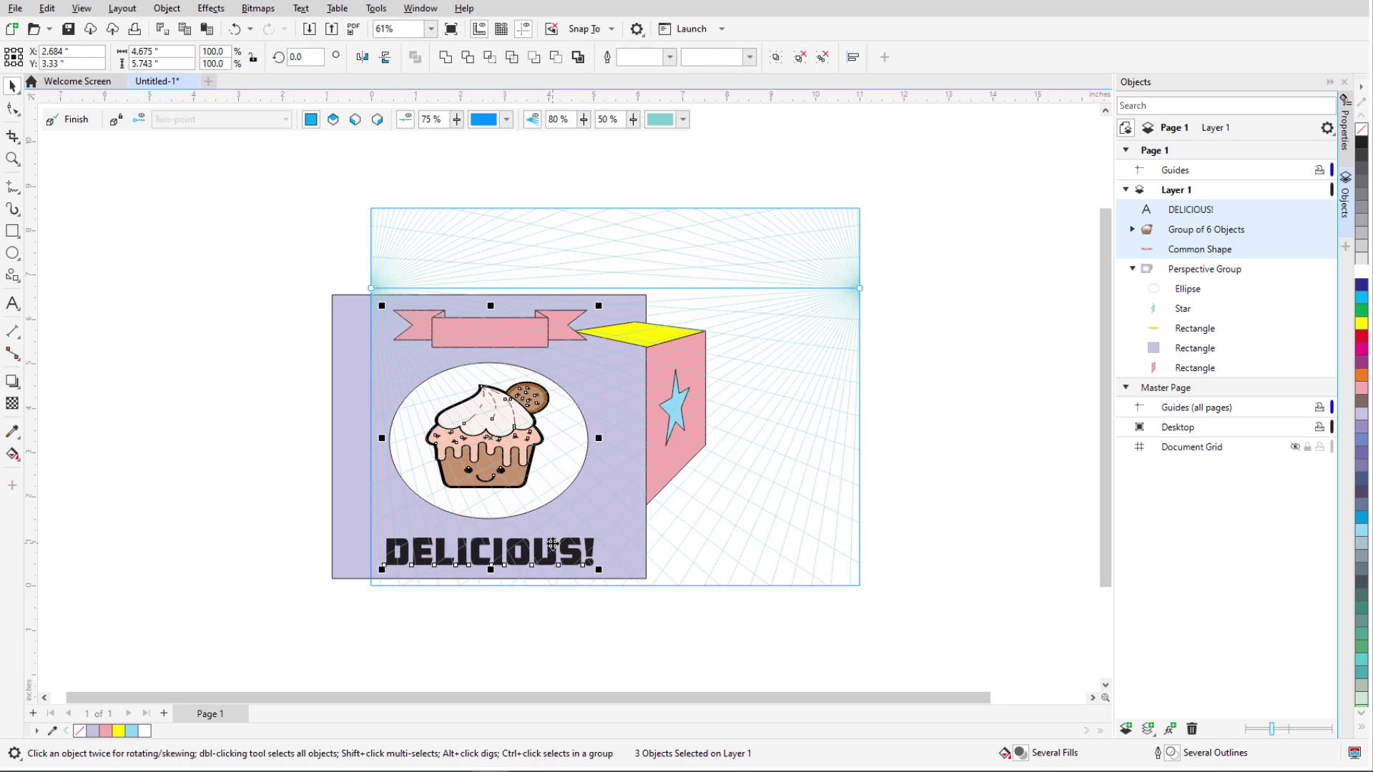
Step: Move the artwork into the perspective group and combine it with the lavender rectangle and white ellipse
right_click(552, 546)
mouse_move(607, 111)
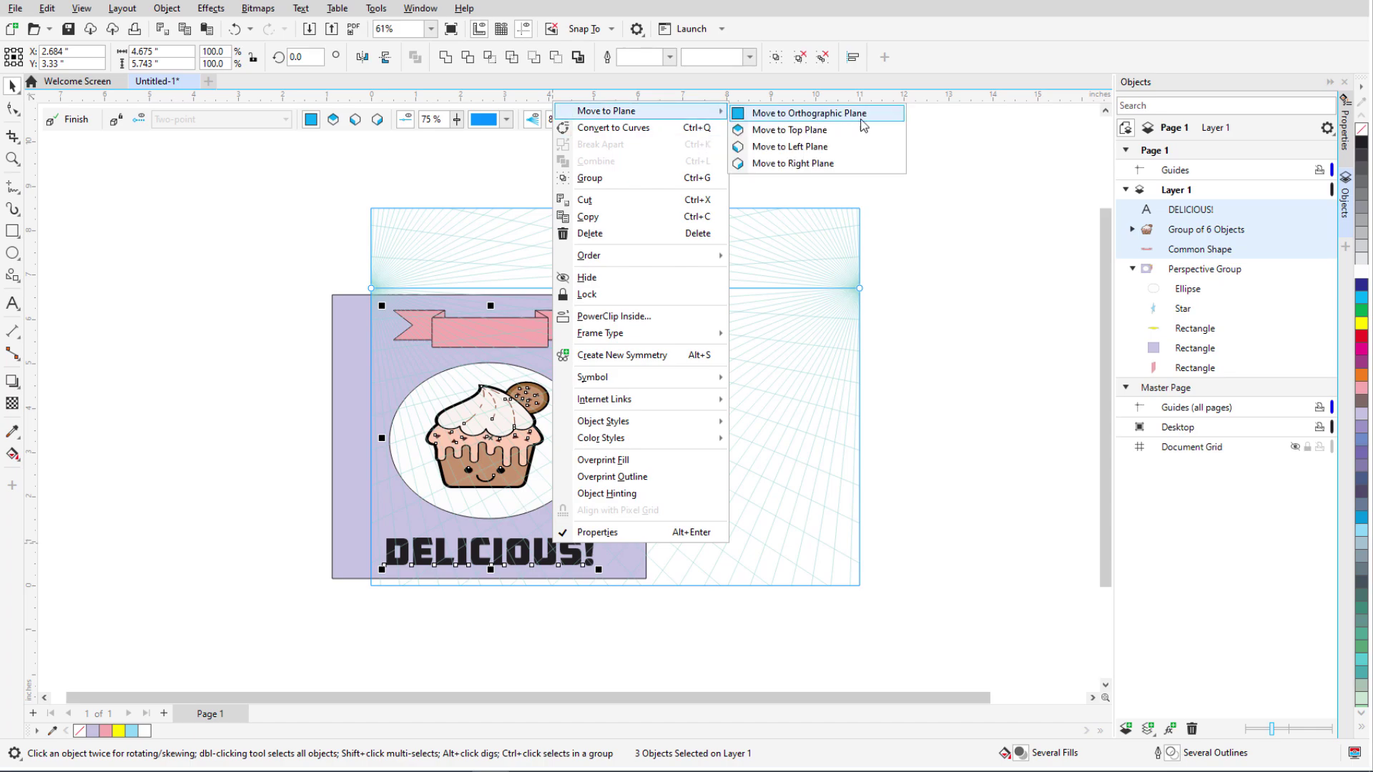
click(860, 116)
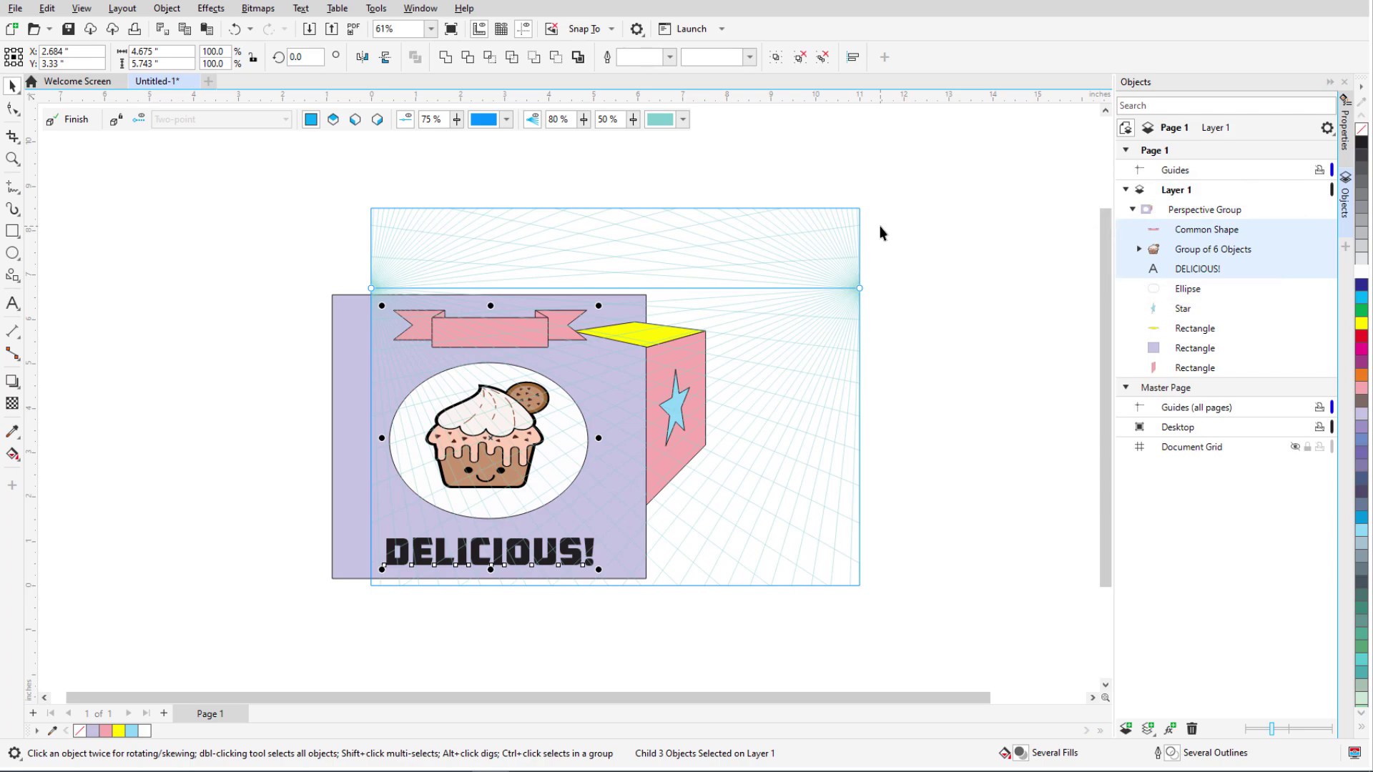
ctrl+shift+click(353, 374)
ctrl+shift+click(419, 391)
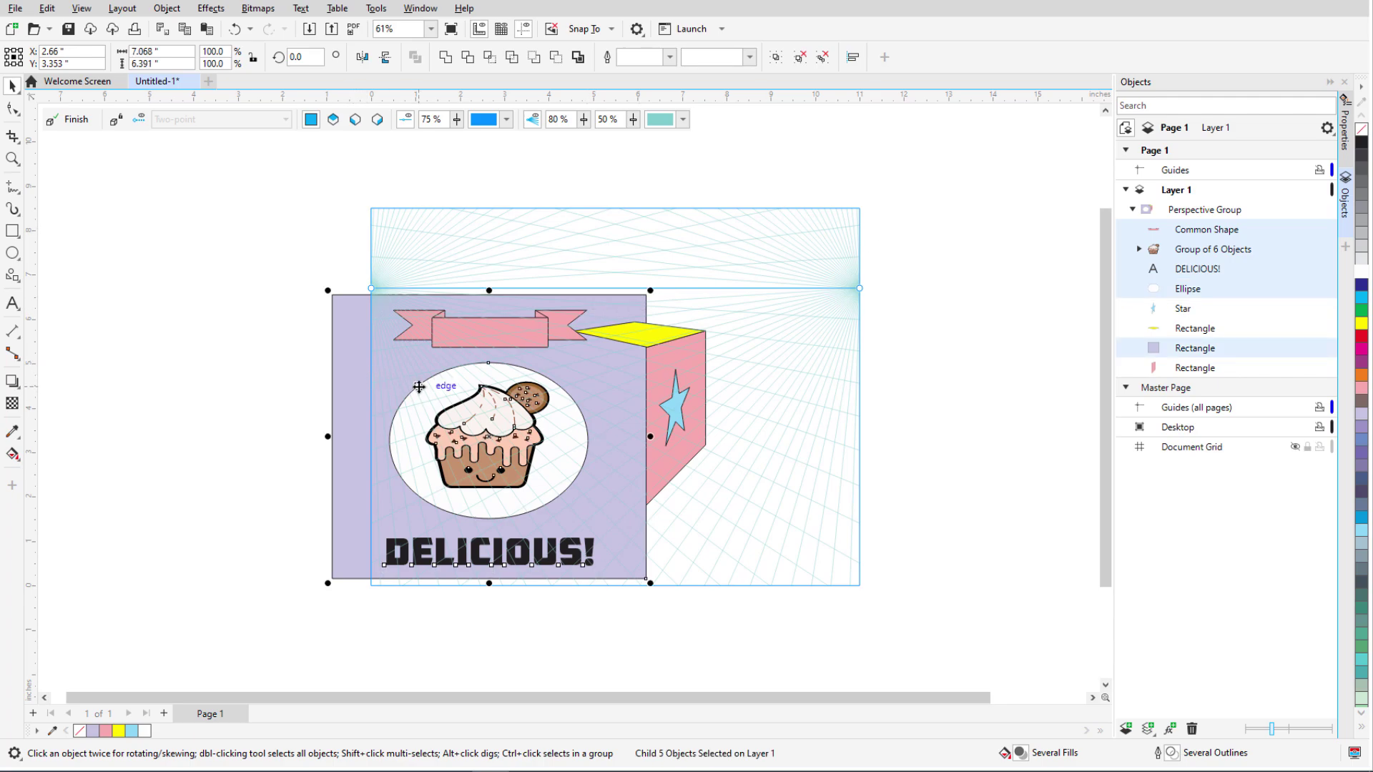
click(779, 63)
Step: Put the combined face artwork on the left perspective plane and finish the box
right_click(620, 309)
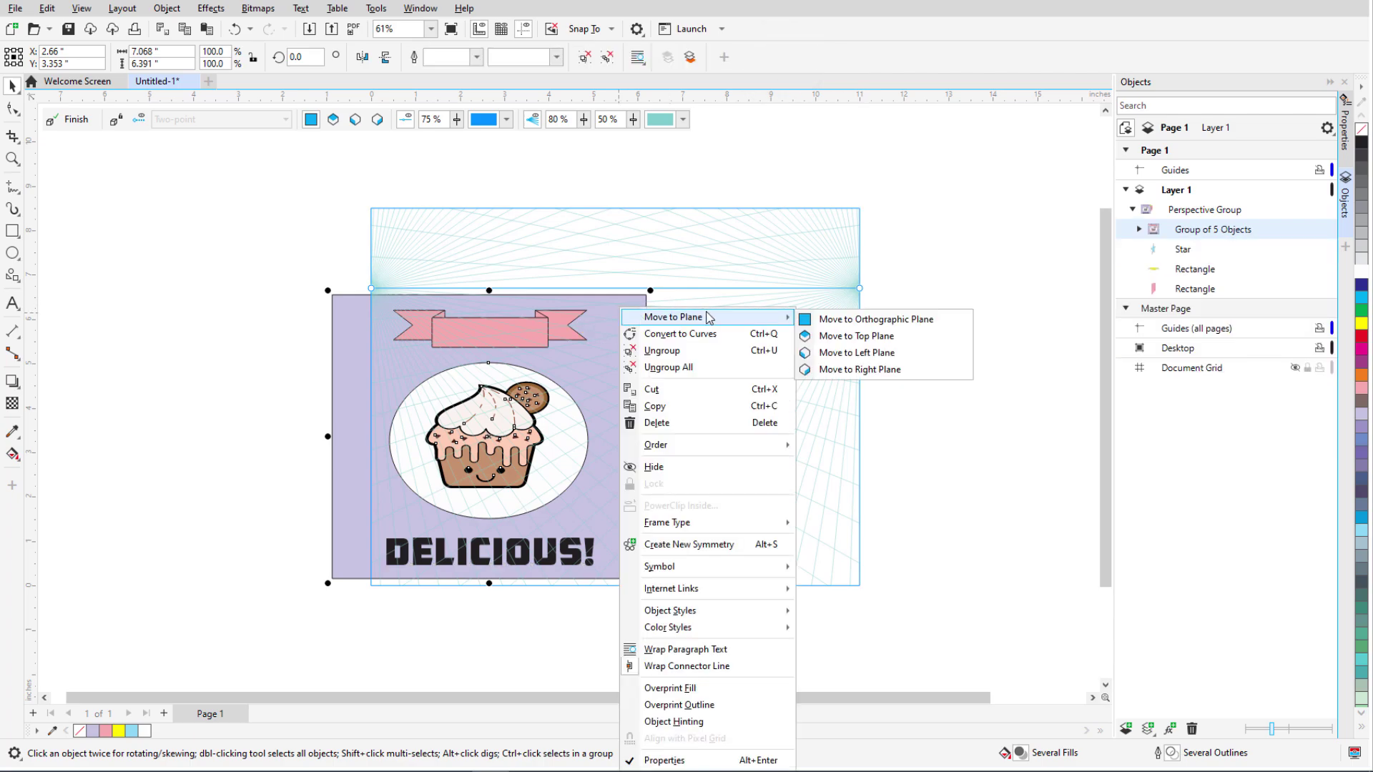
click(855, 352)
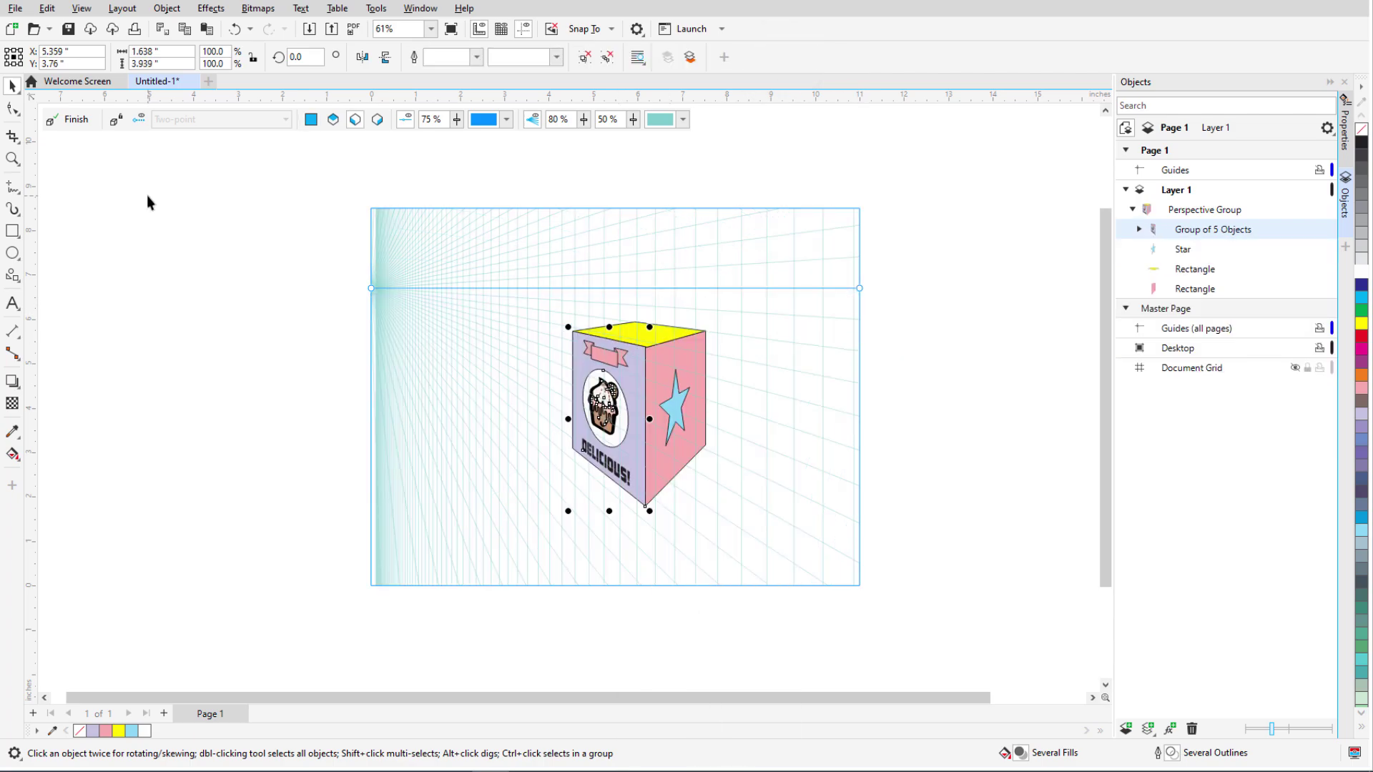
click(71, 119)
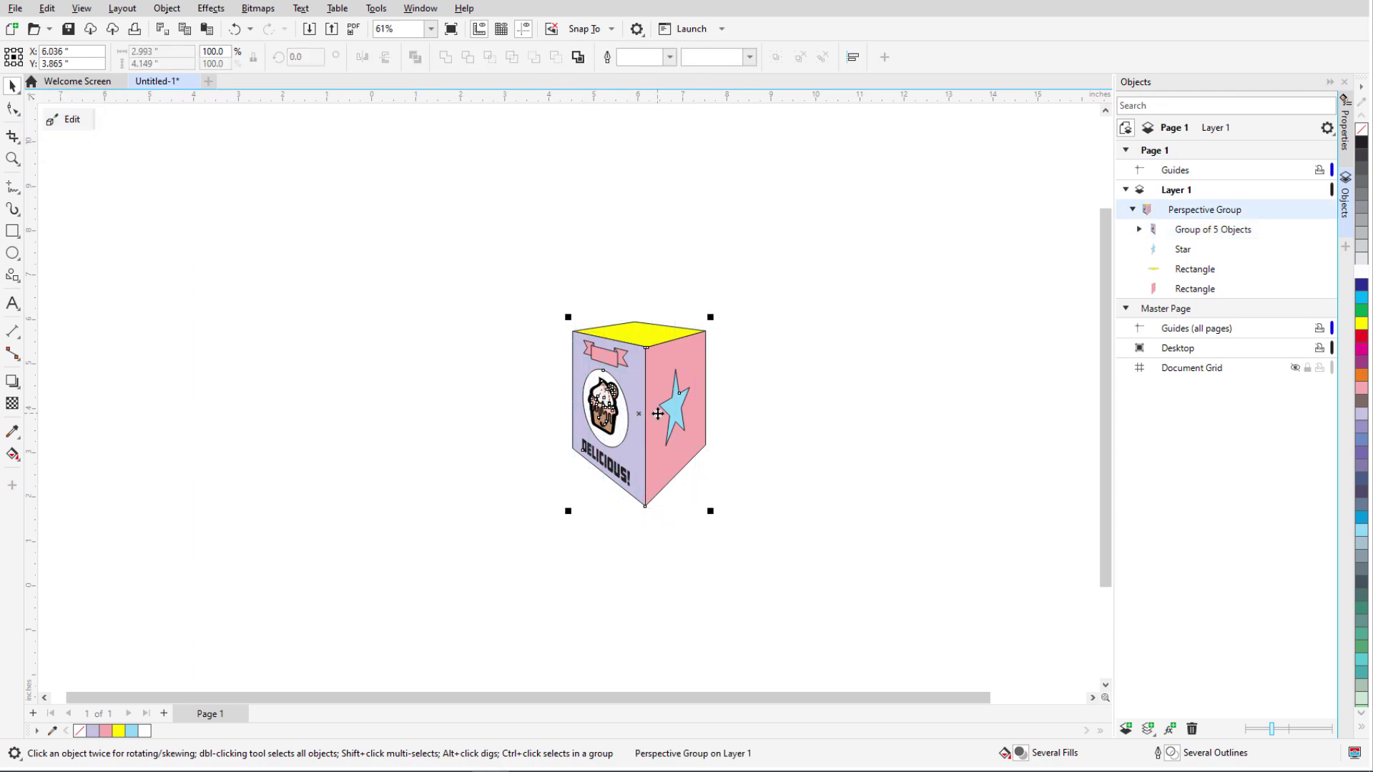
Step: Deselect the finished perspective box
key(Escape)
scroll(691, 484, up, 3)
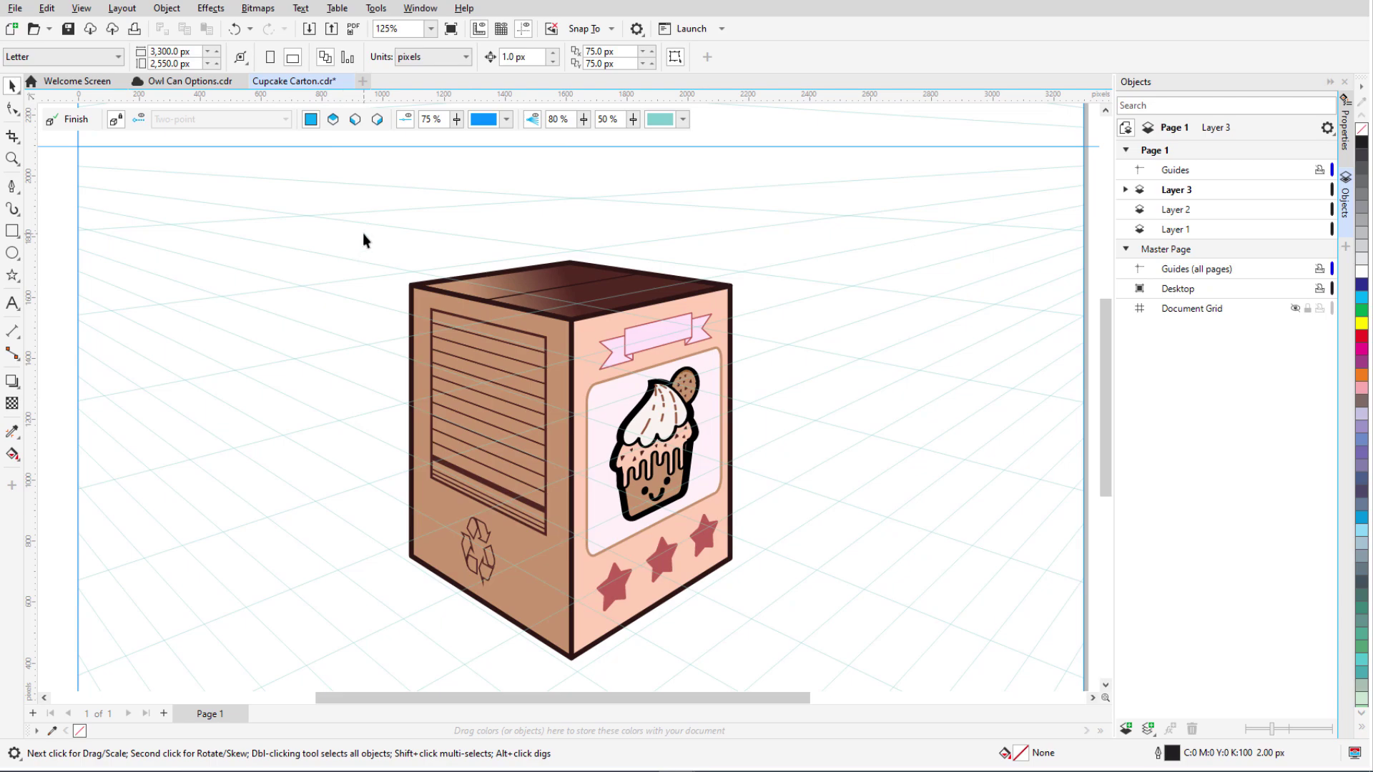
Step: Draw a perspective rectangle standing above the carton's top
click(377, 120)
click(13, 232)
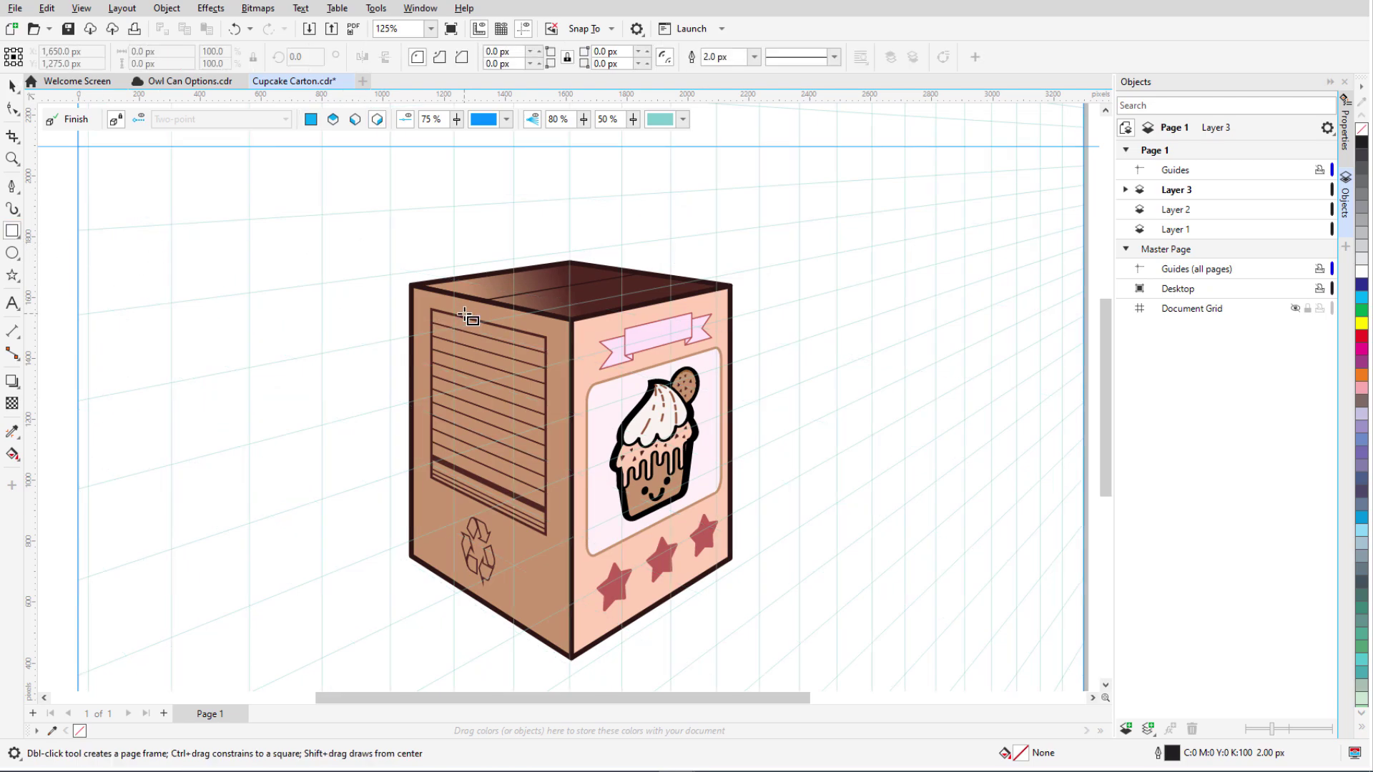
mouse_move(489, 299)
mouse_down()
mouse_move(647, 249)
mouse_move(654, 198)
mouse_up()
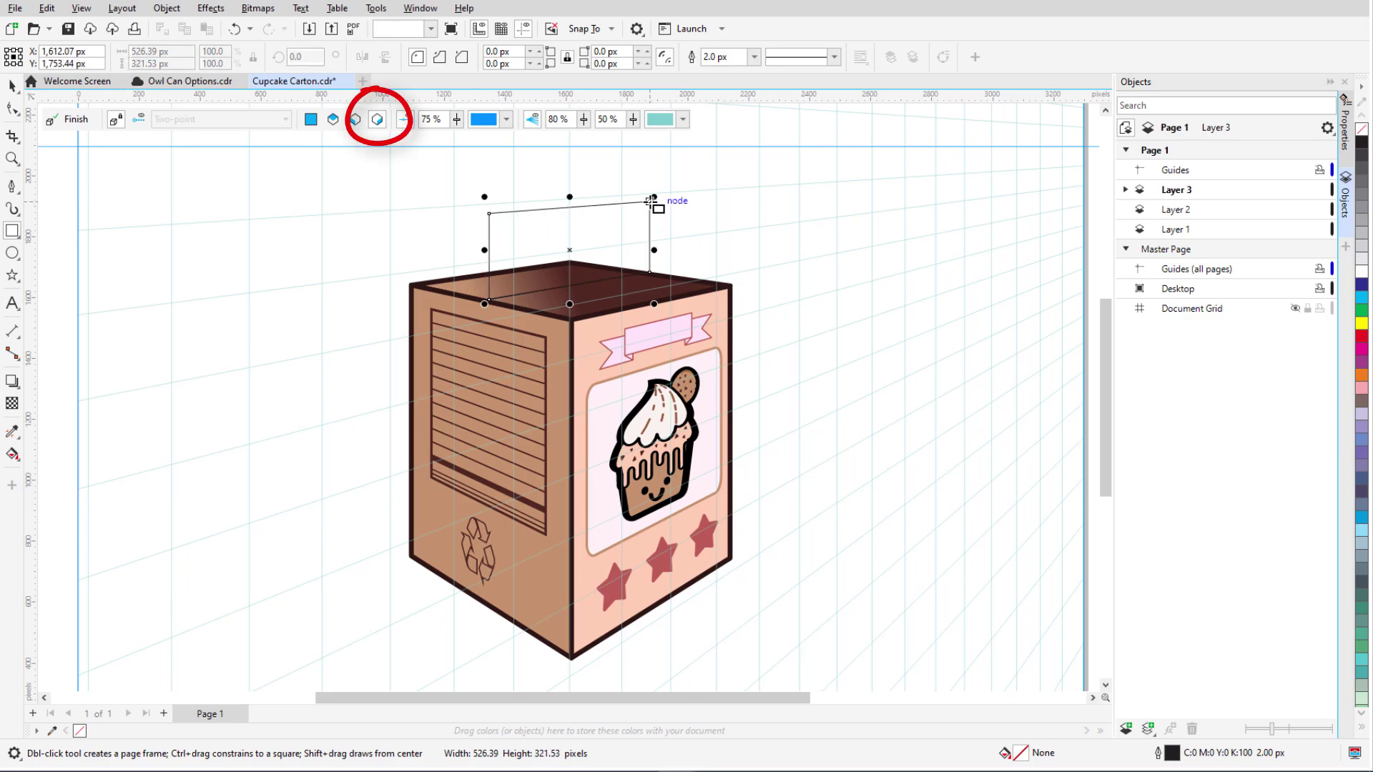
Step: Copy the carton's peach fill and dark outline onto the rectangle and shorten it into a strip
click(13, 432)
click(601, 327)
click(581, 205)
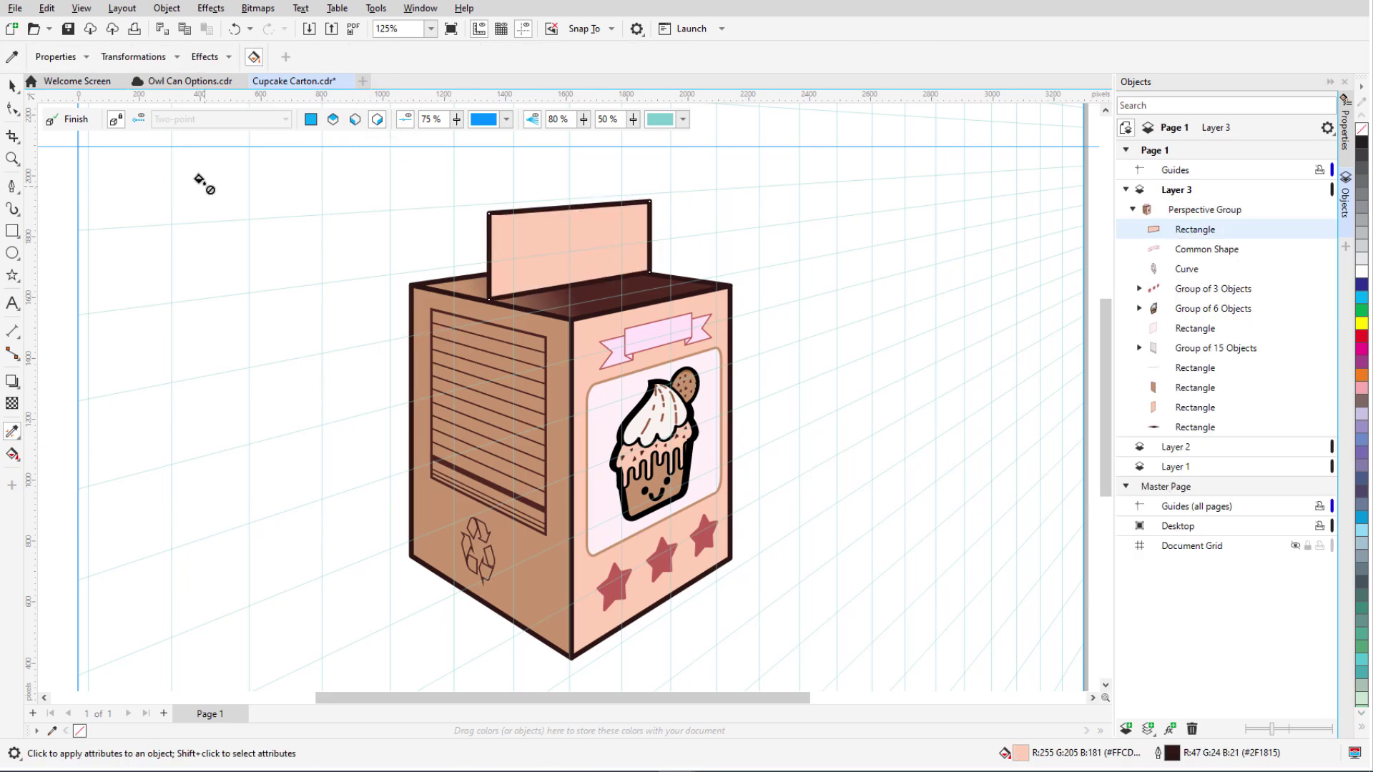
click(13, 86)
drag(570, 306, 565, 242)
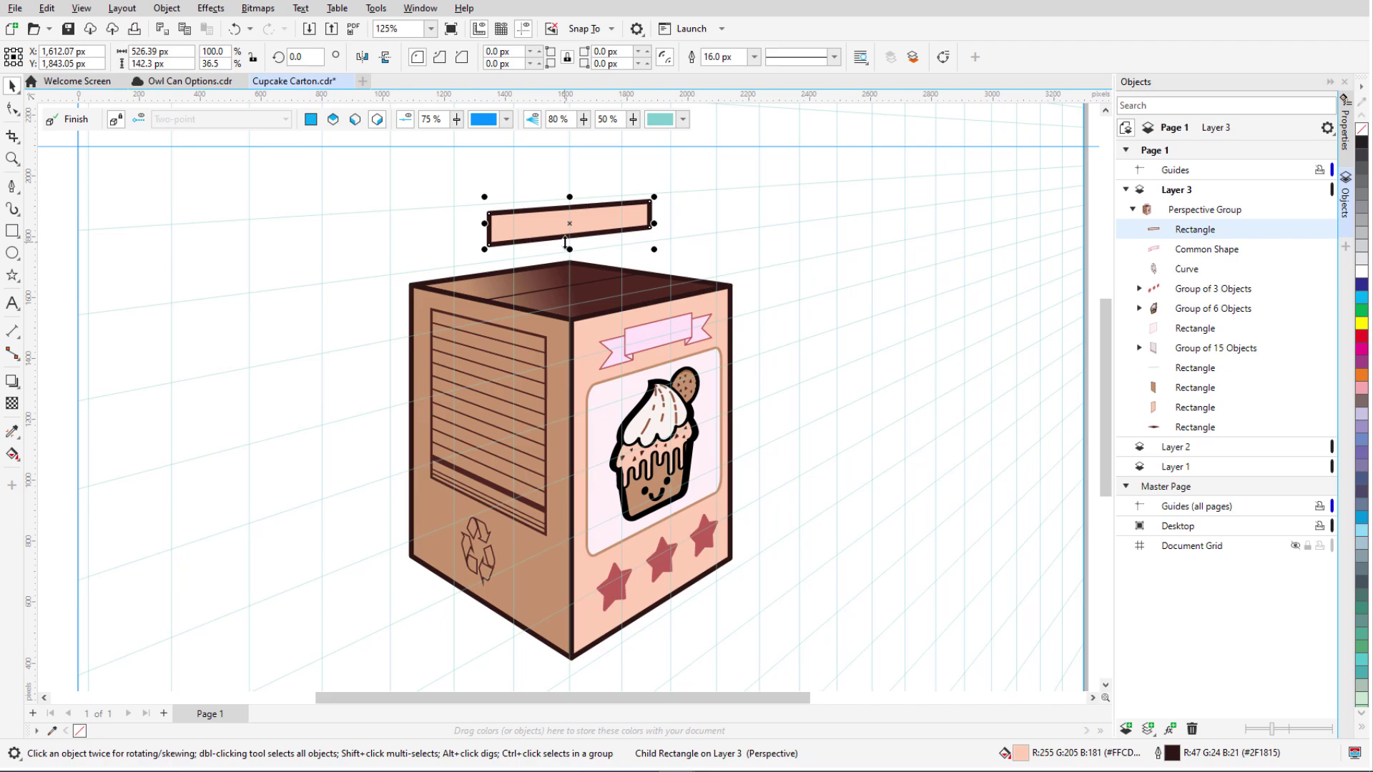
Step: Pen-draw the front roof panel on the orthographic plane and give it the strip's peach look
click(310, 120)
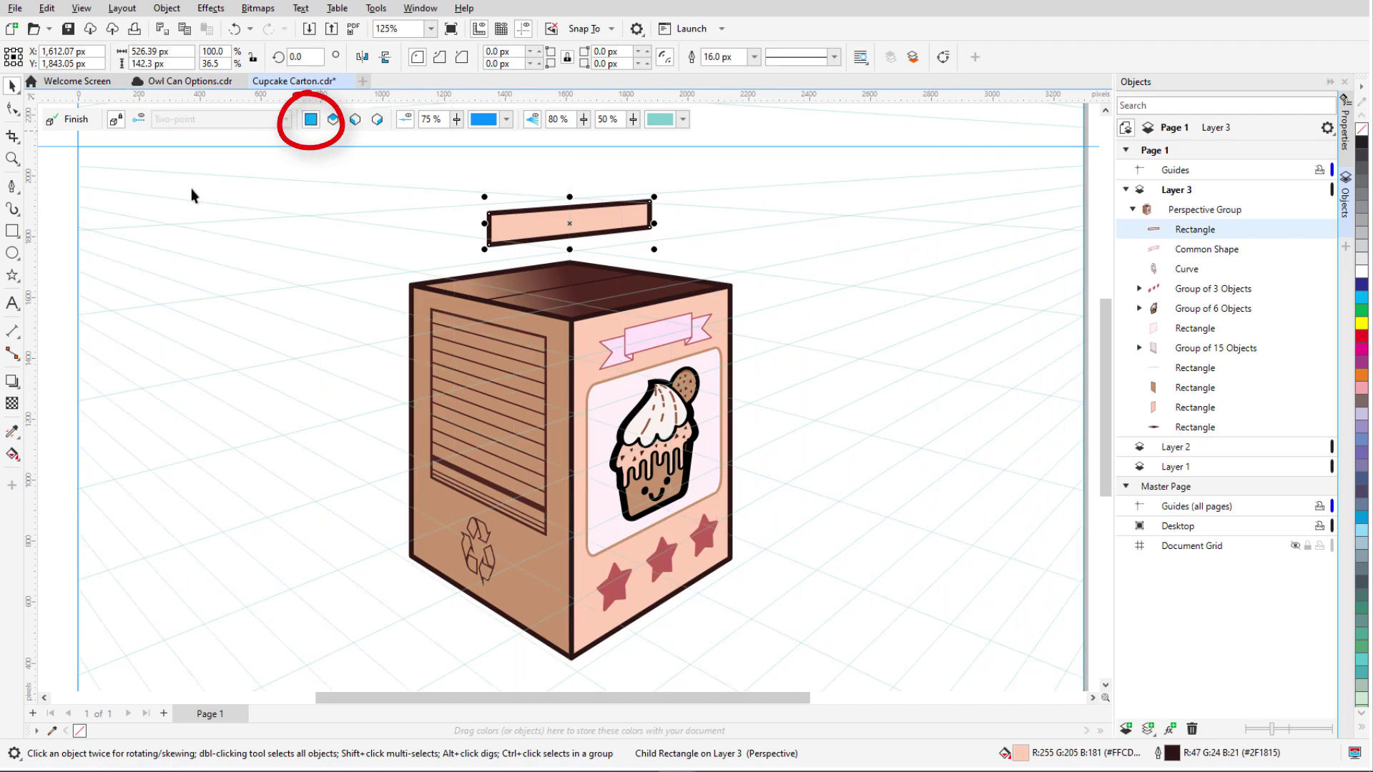
click(13, 184)
click(487, 247)
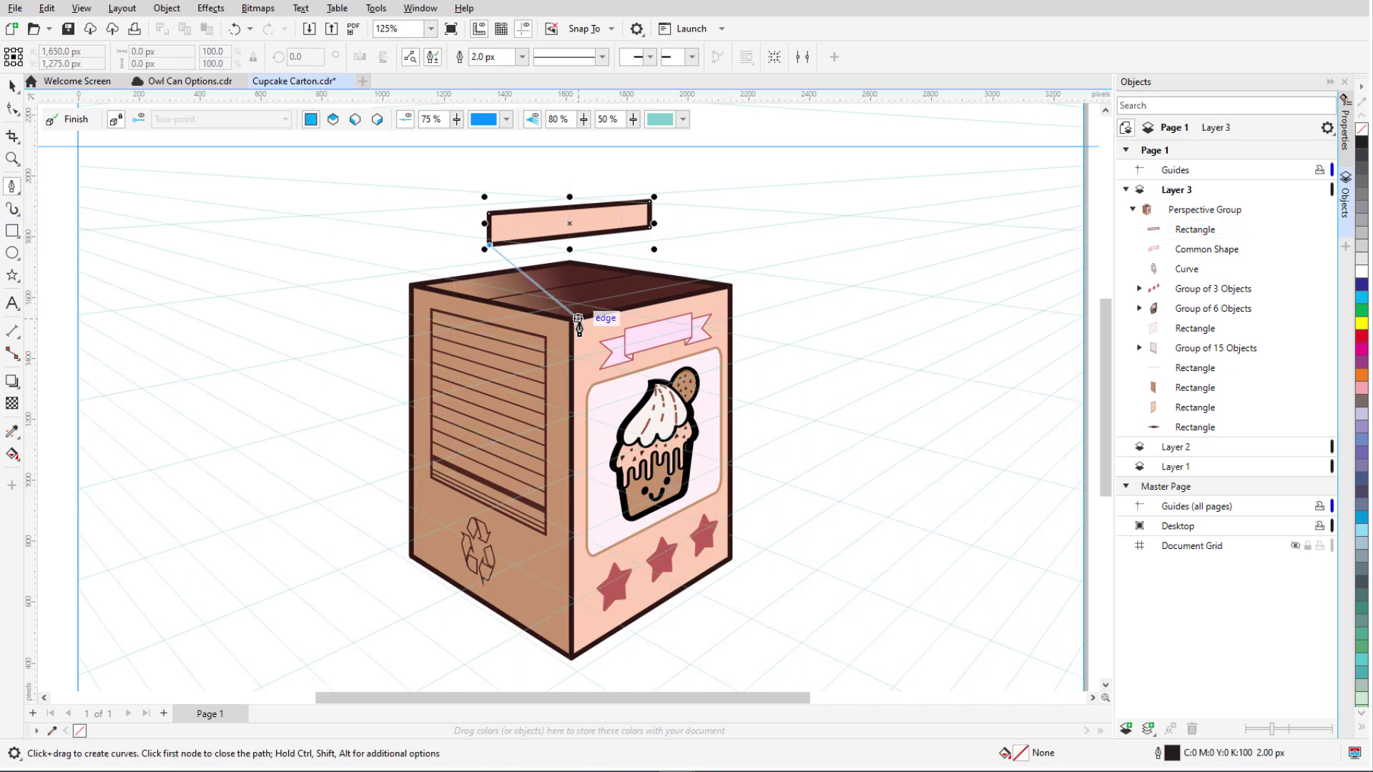
click(578, 322)
click(734, 284)
click(650, 228)
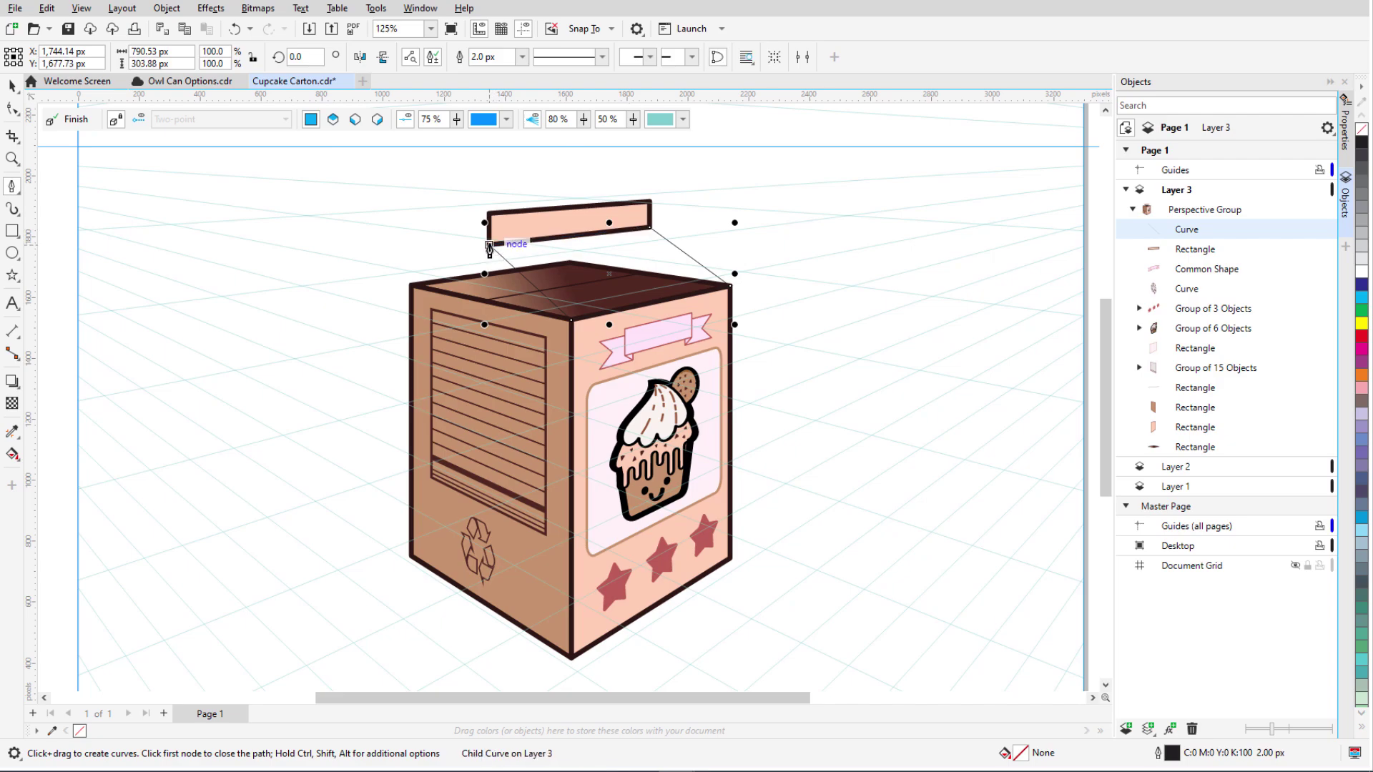
click(487, 248)
key(i)
shift+click(633, 220)
click(665, 240)
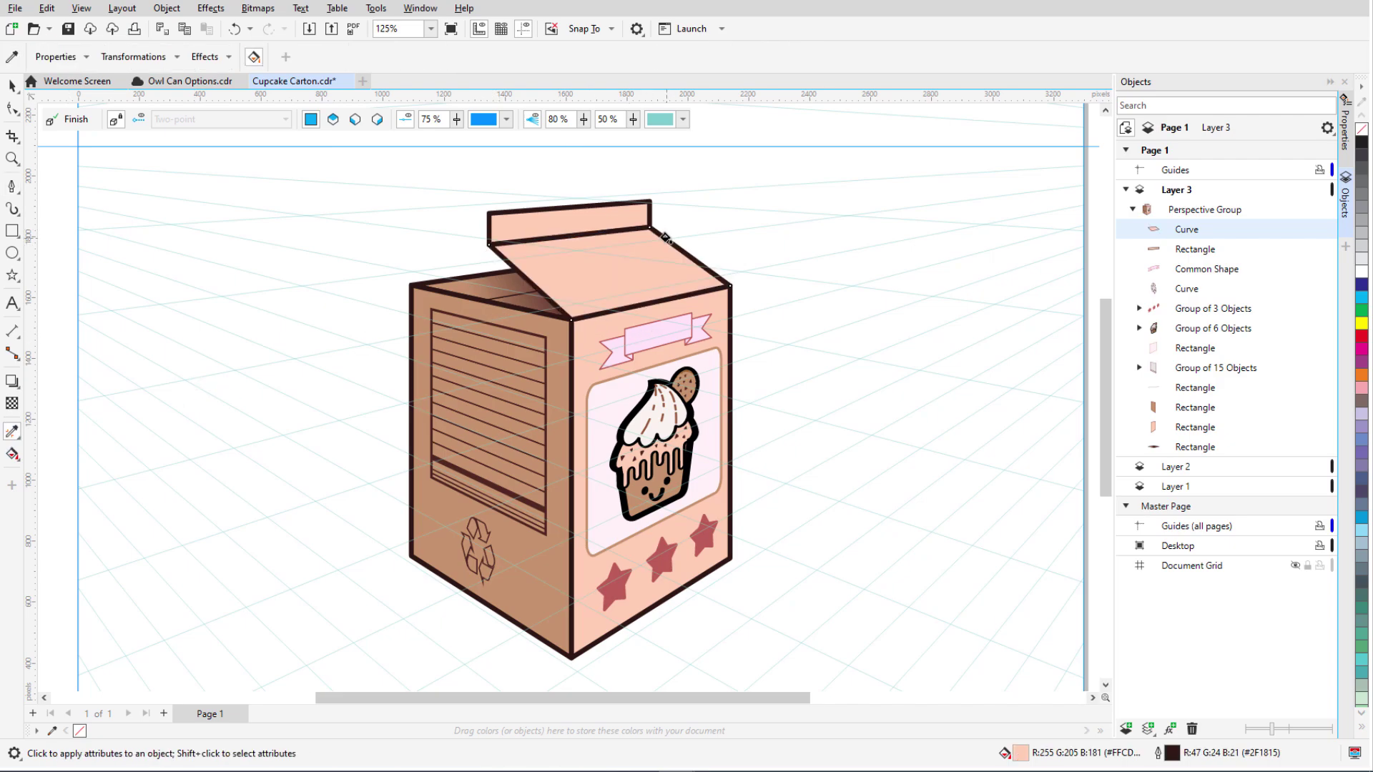
Step: Draw the back roof triangle and apply the peach fill and dark outline
click(12, 188)
click(414, 285)
click(488, 246)
click(518, 270)
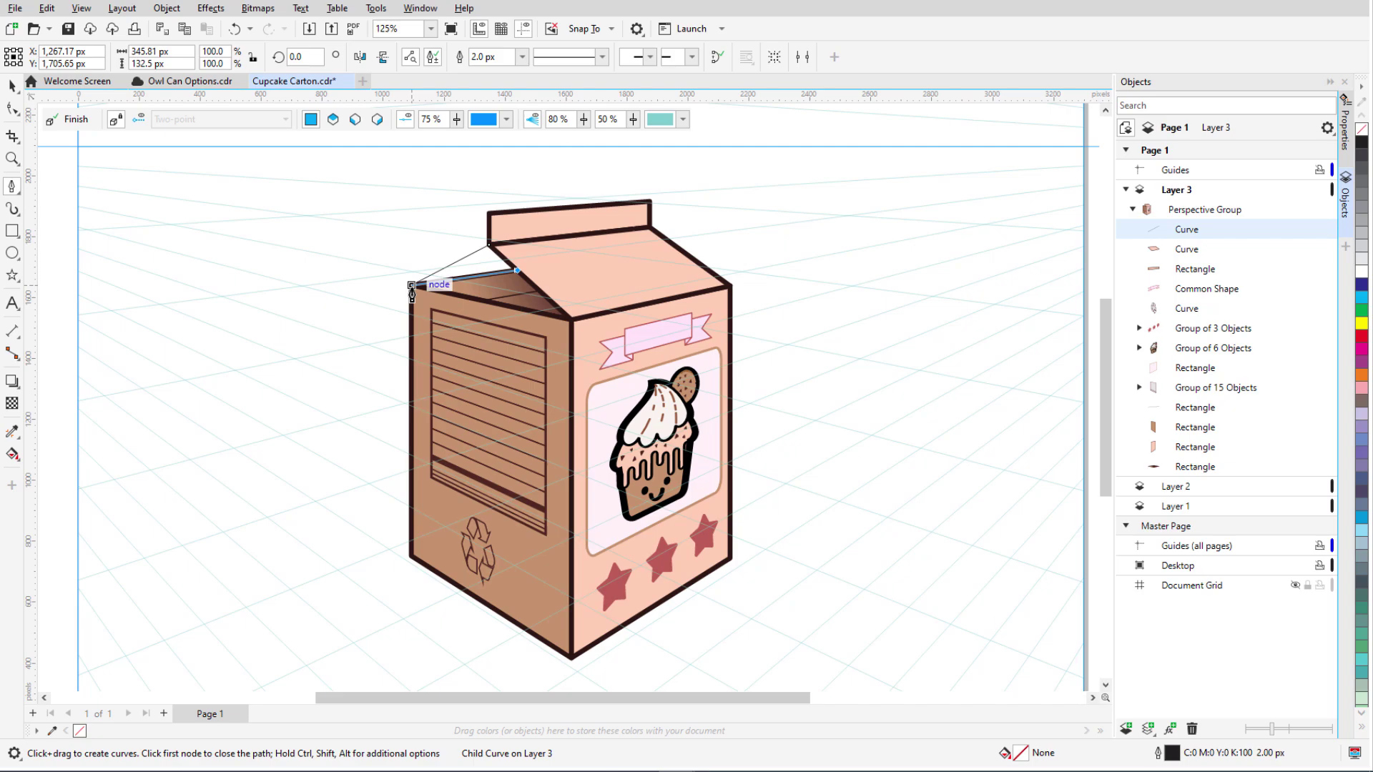
click(412, 290)
key(i)
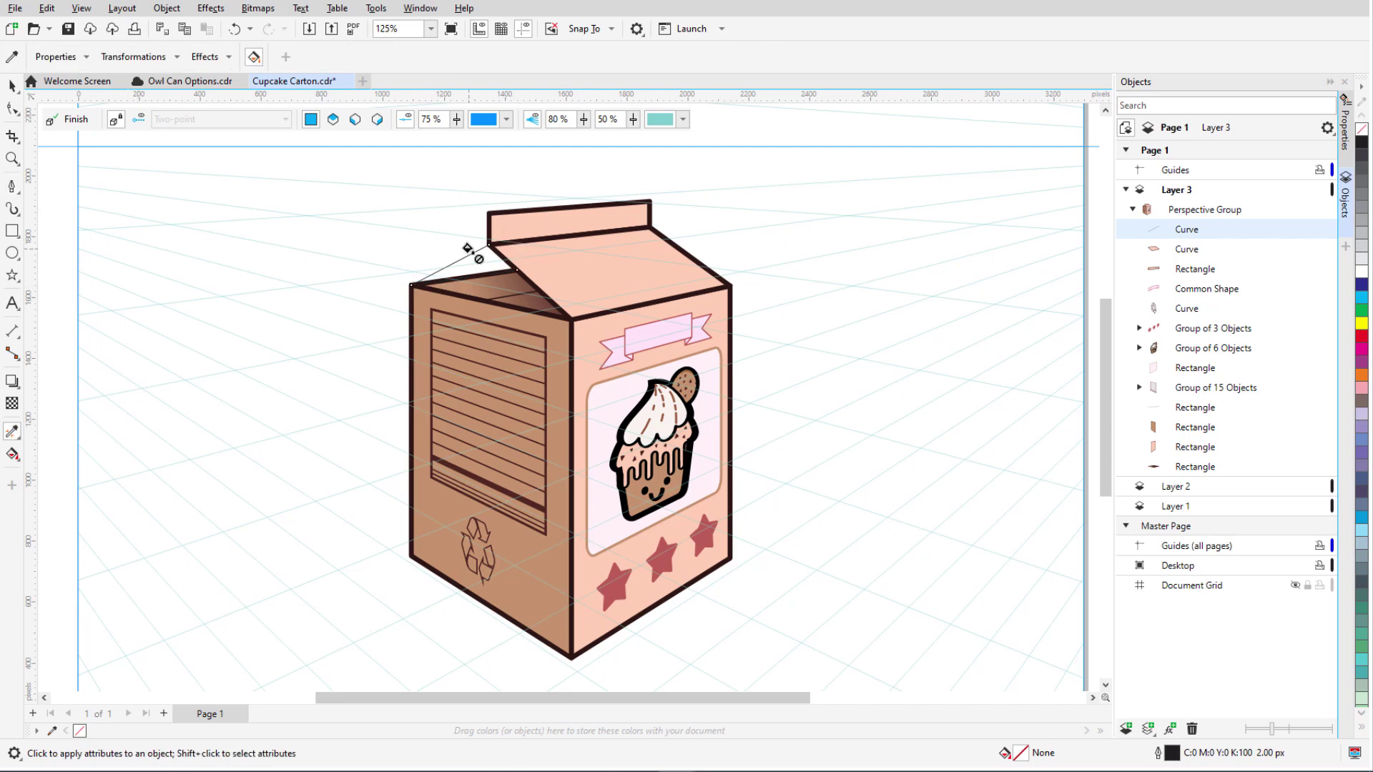
click(489, 239)
click(468, 253)
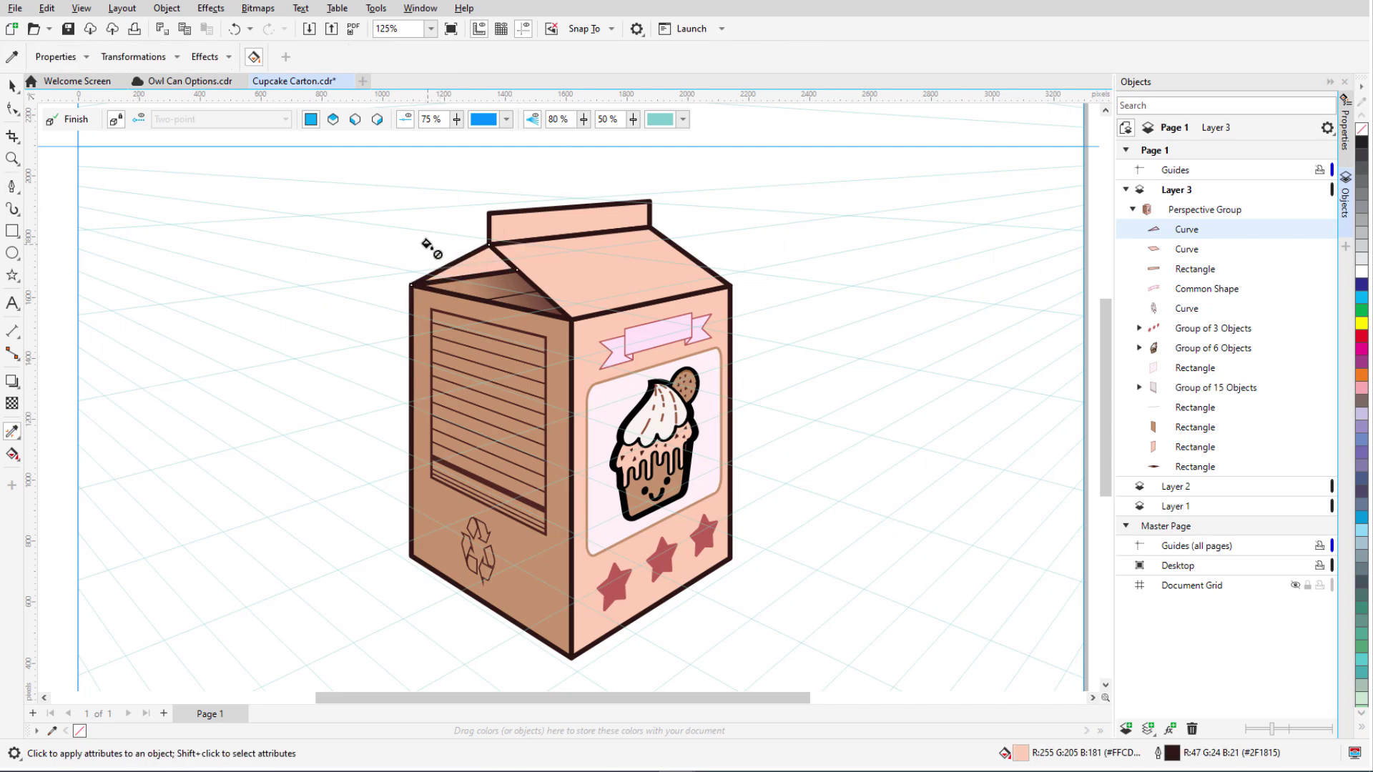